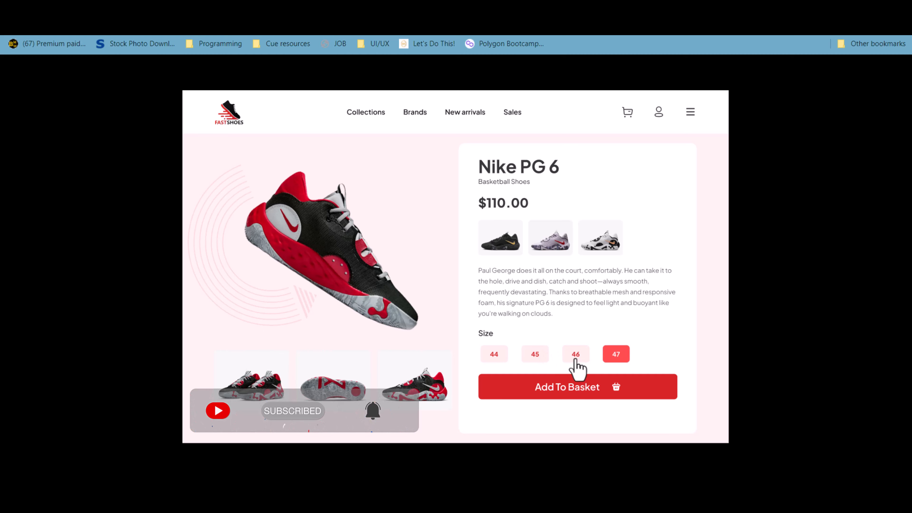
- Test the shoe size buttons 44 to 47 in the Nike PG 6 product page prototype
left_click(575, 355)
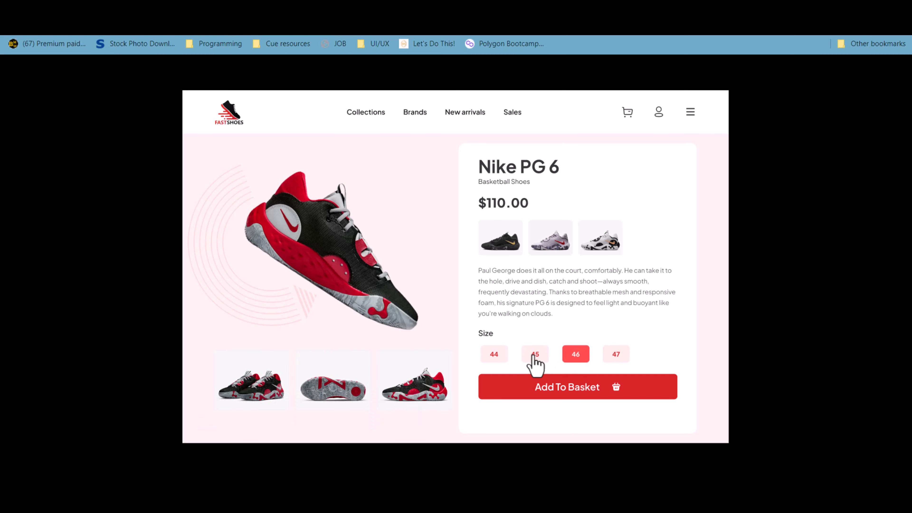
left_click(534, 354)
left_click(497, 357)
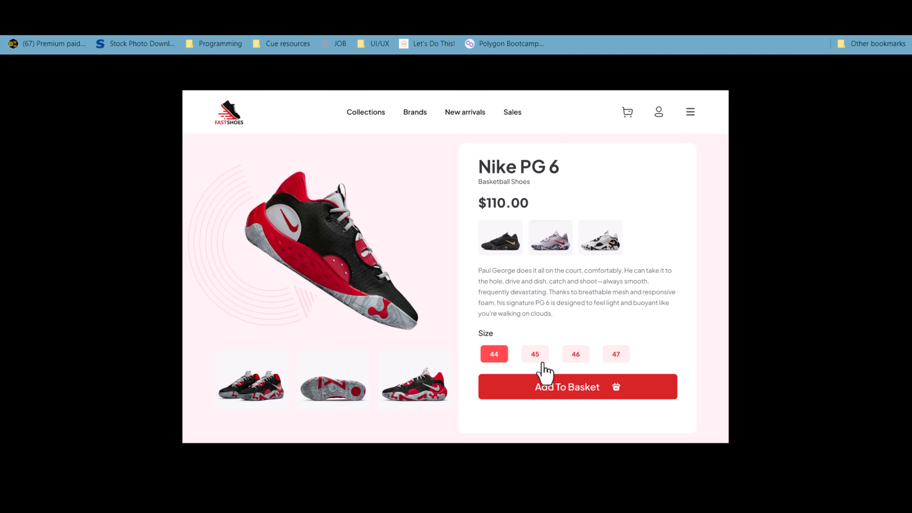
left_click(535, 357)
left_click(575, 355)
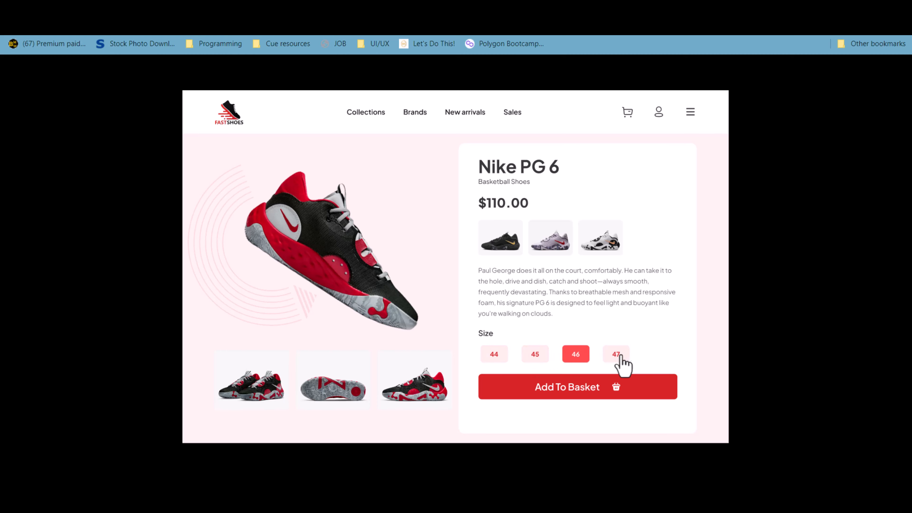
left_click(618, 355)
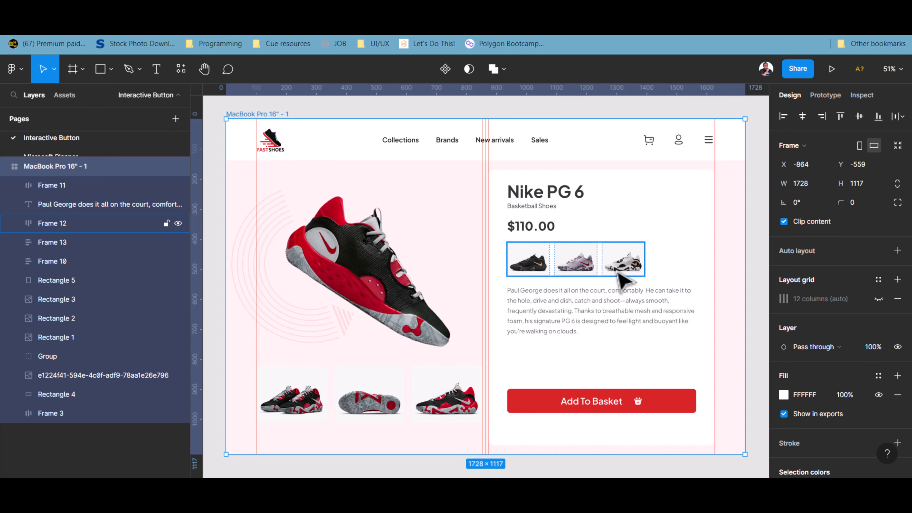
- Add the text "42" on the empty canvas beside the product page frame
scroll(622, 281, "down", 5)
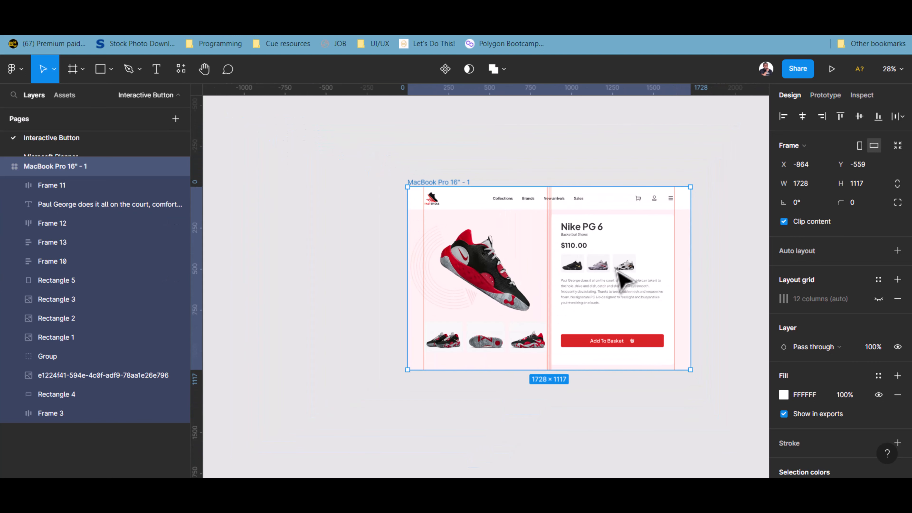
scroll(622, 280, "left", 3)
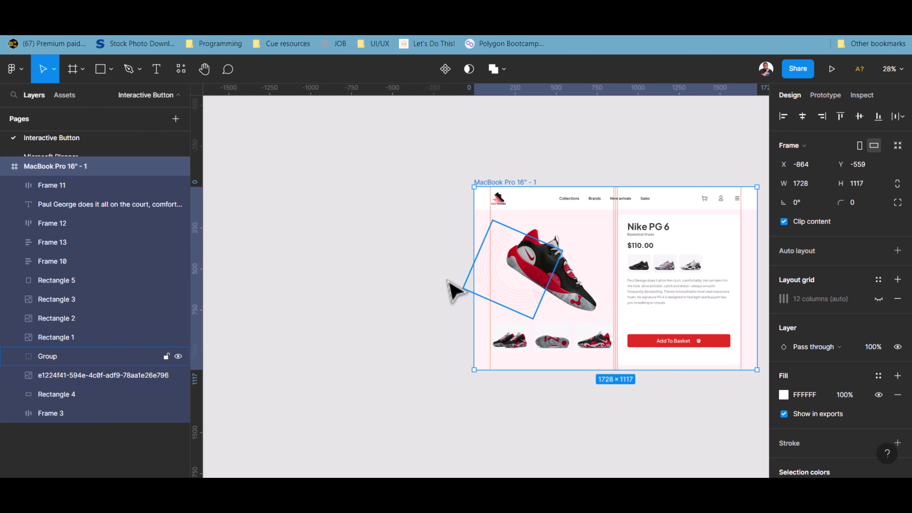
scroll(434, 287, "left", 5)
scroll(434, 288, "right", 4)
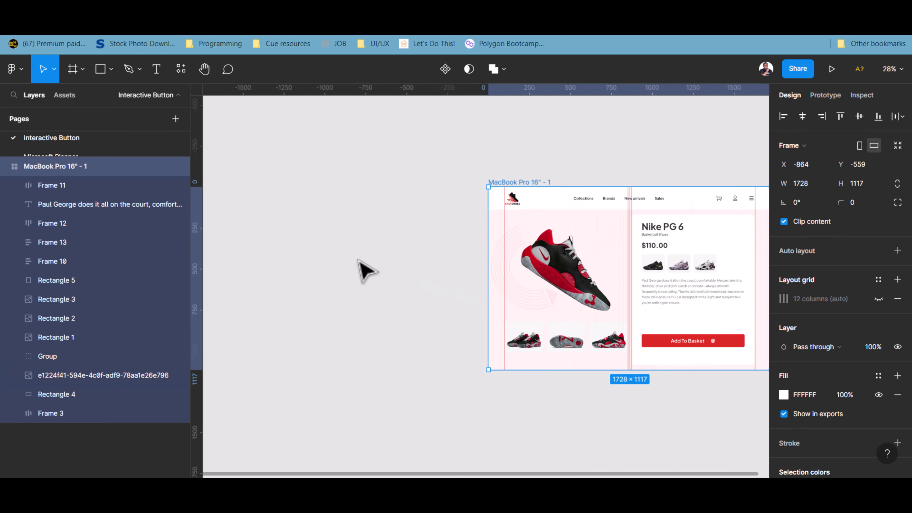
left_click(156, 69)
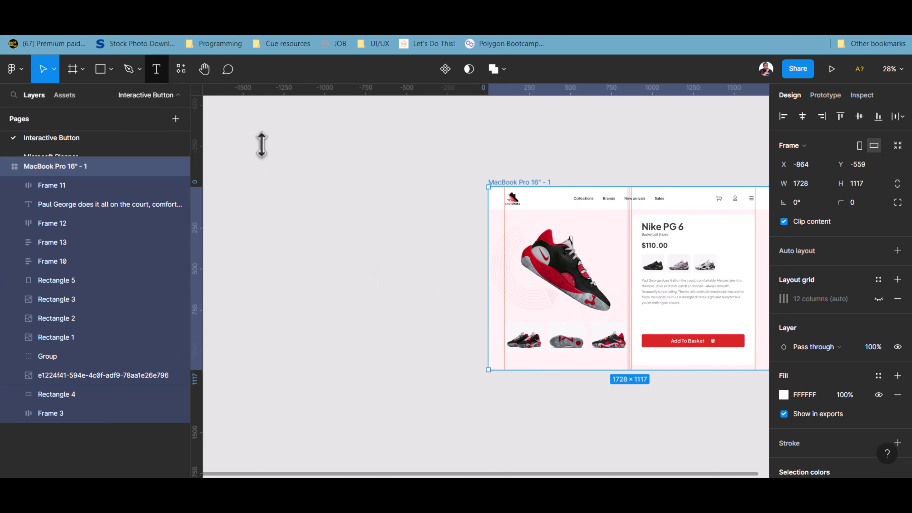
left_click(363, 293)
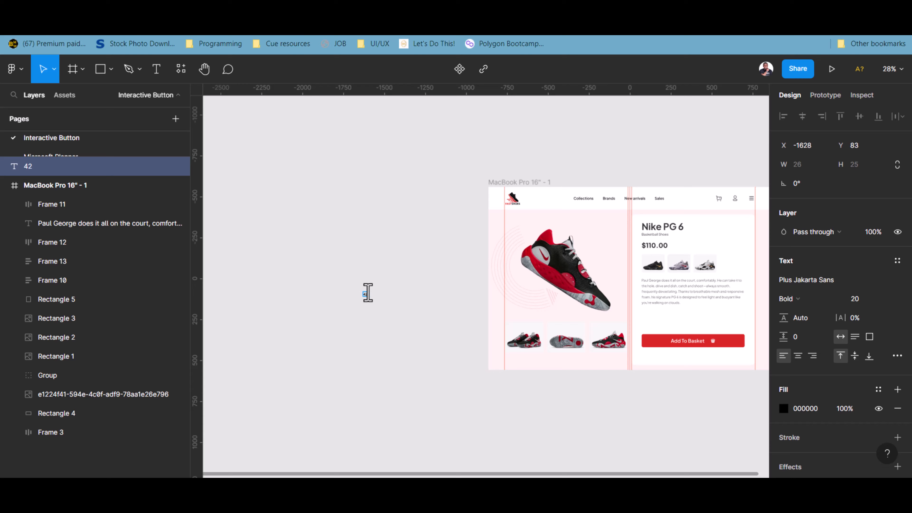
- Wrap the 42 text in an auto layout frame with horizontal padding of 25
scroll(366, 293, "up", 10)
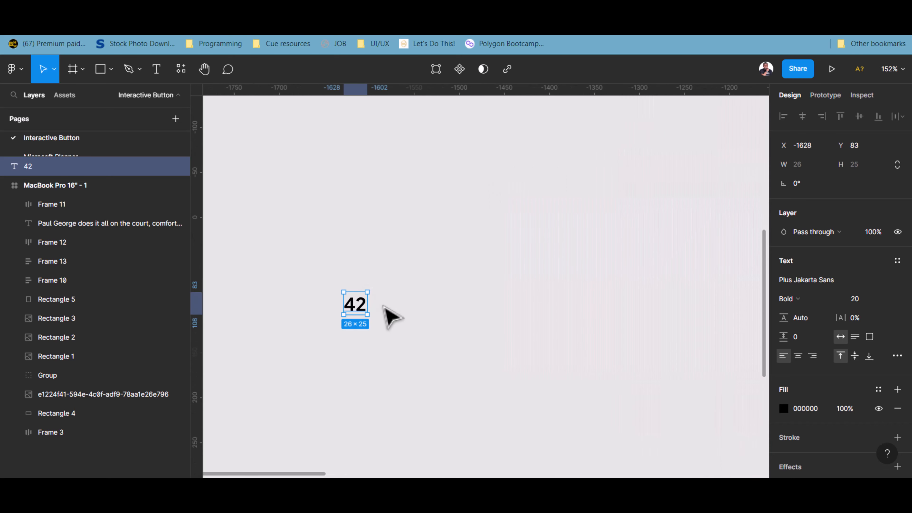
key("shift+a")
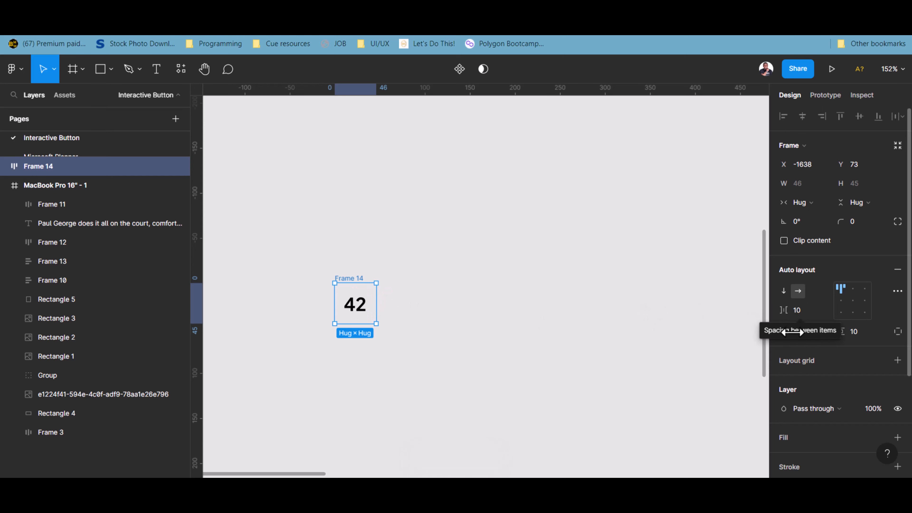
left_click_drag(784, 331, 803, 331)
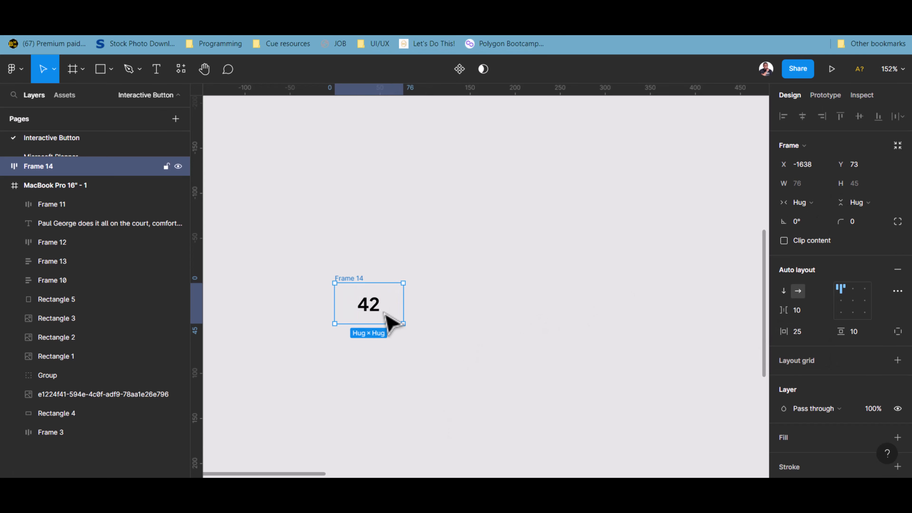
scroll(875, 392, "down", 3)
scroll(890, 360, "down", 1)
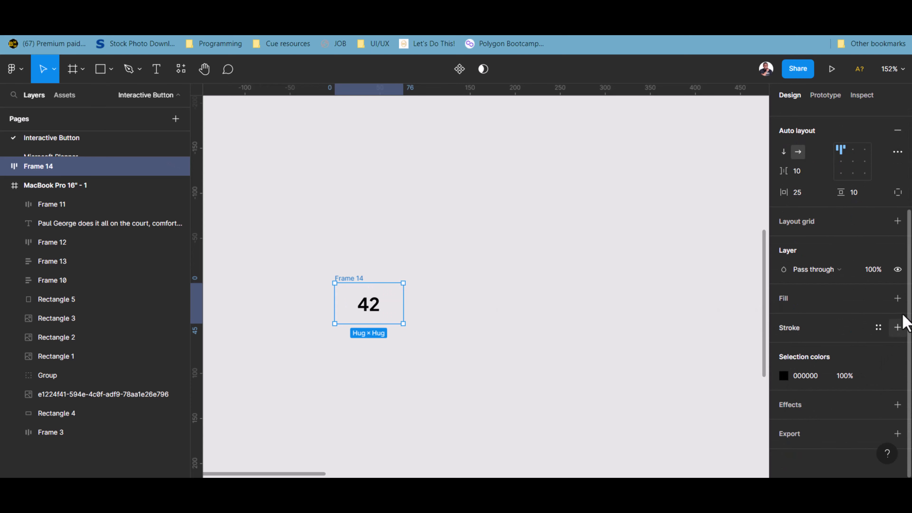
left_click(495, 345)
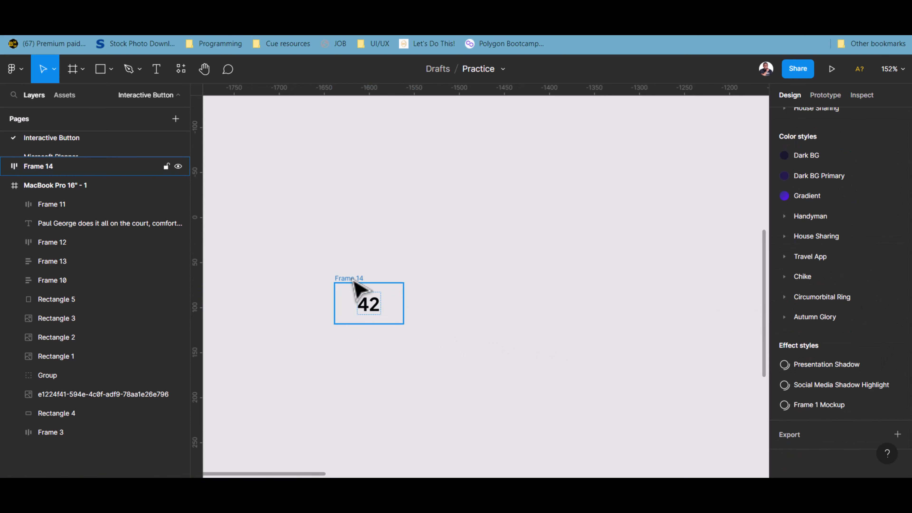
- Duplicate the 42 button frame directly below the original and fill the copy with red CD2020
left_click(353, 287)
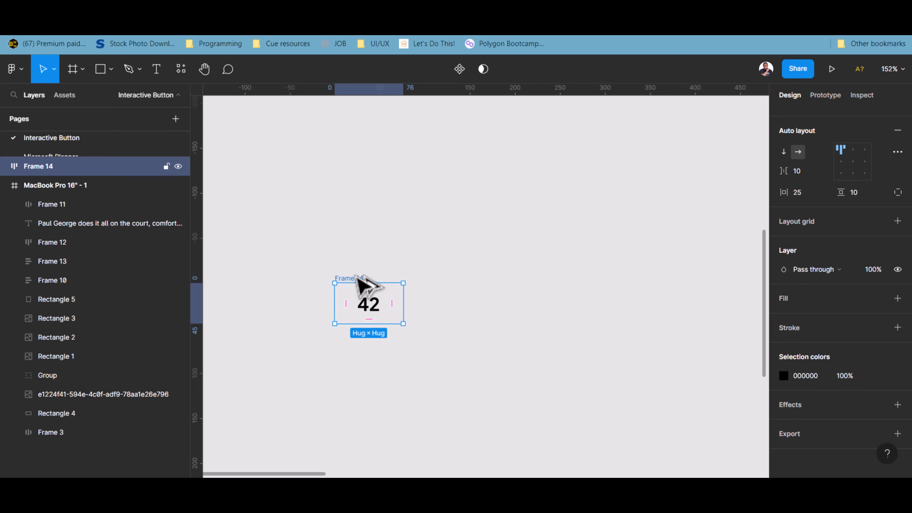
left_click_drag(360, 319, 357, 343)
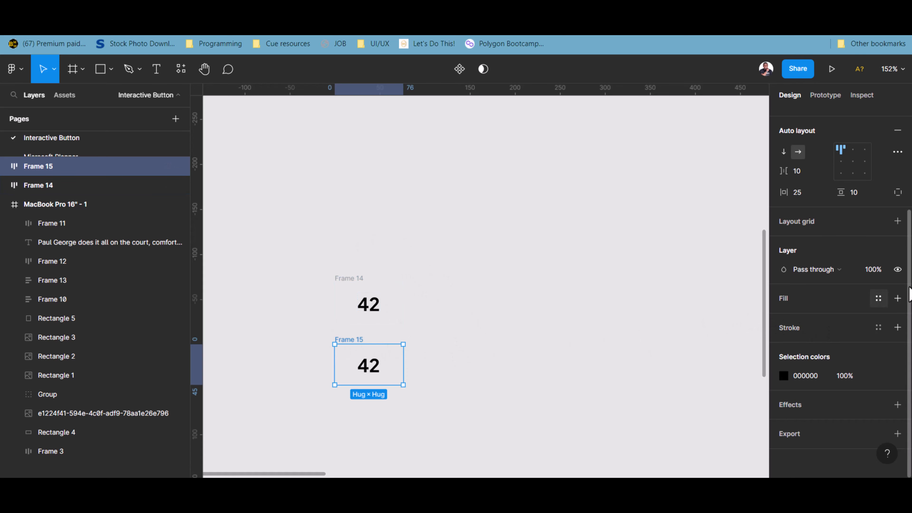
left_click(897, 298)
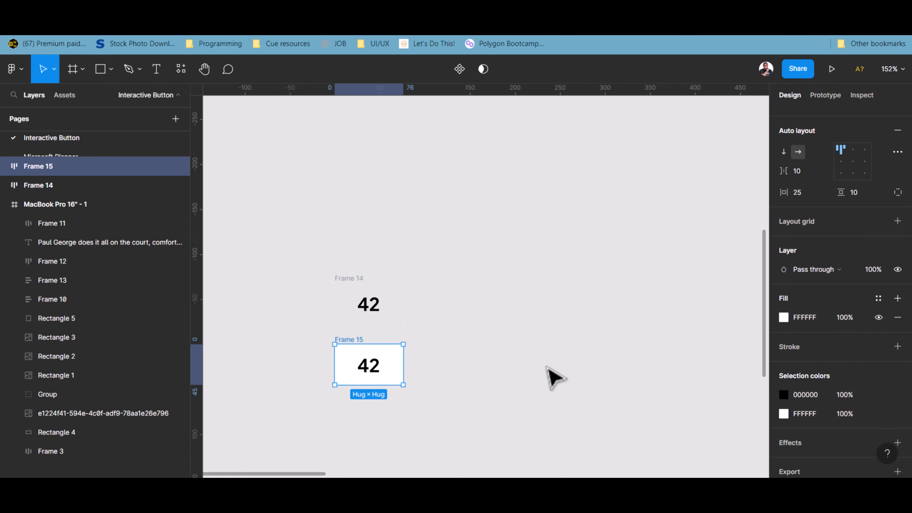
scroll(795, 313, "down", 1)
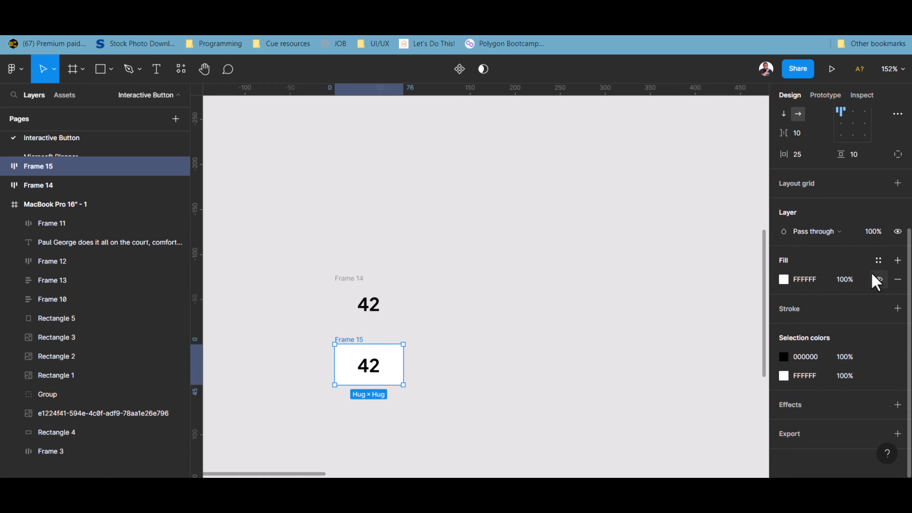
left_click(785, 280)
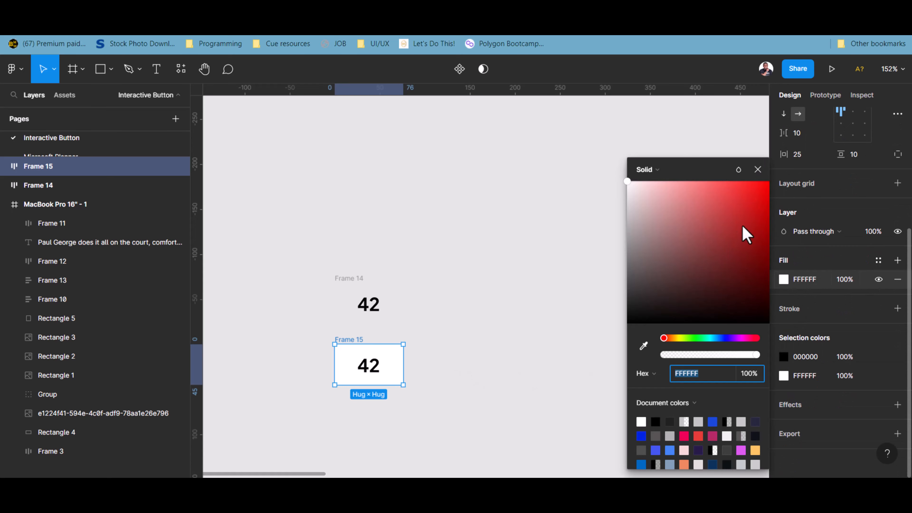
left_click(746, 209)
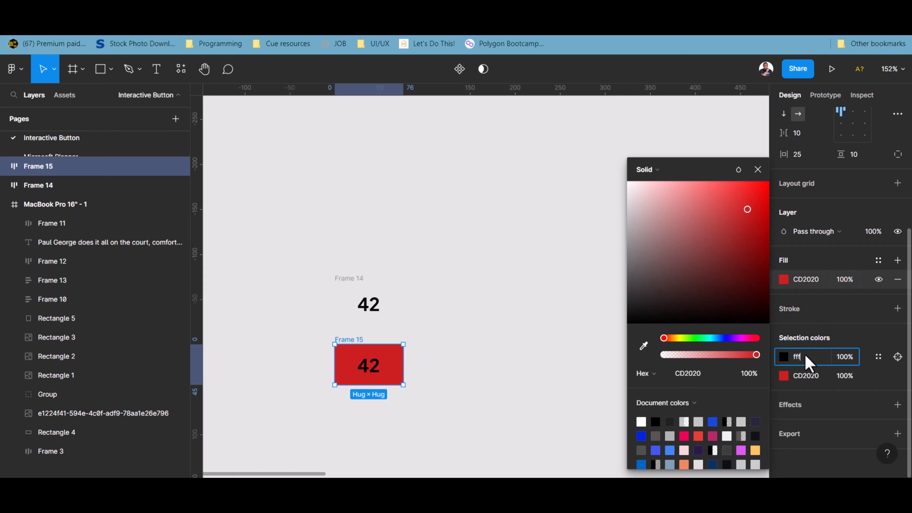
- Make the red button's text white (FFFFFF) and set the button's corner radius to 6
key("Return")
scroll(860, 165, "up", 5)
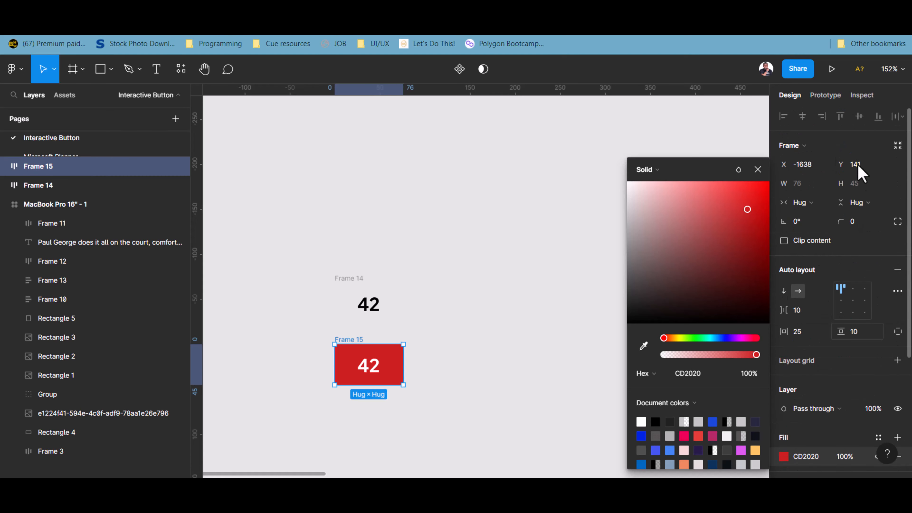
left_click(856, 223)
type("6")
key("Return")
left_click(545, 326)
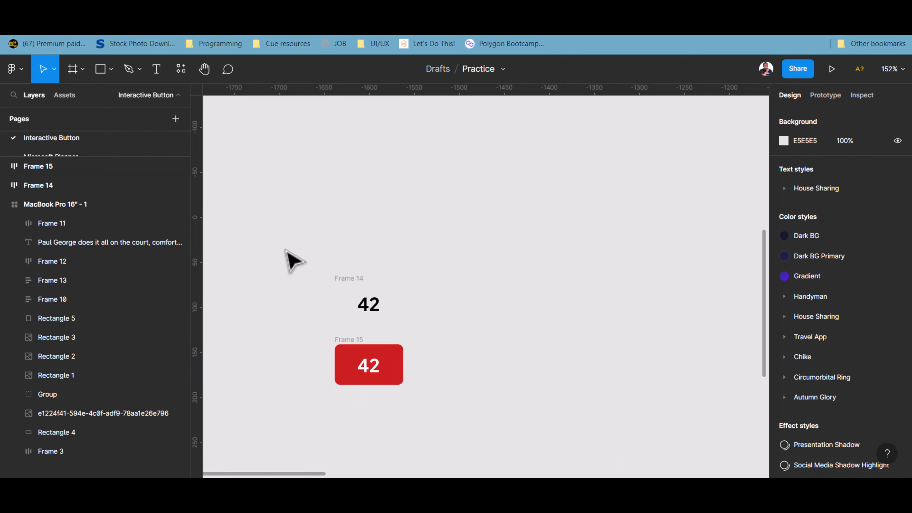
- Combine the two 42 button frames into one component set
left_click_drag(283, 248, 448, 453)
left_click(453, 71)
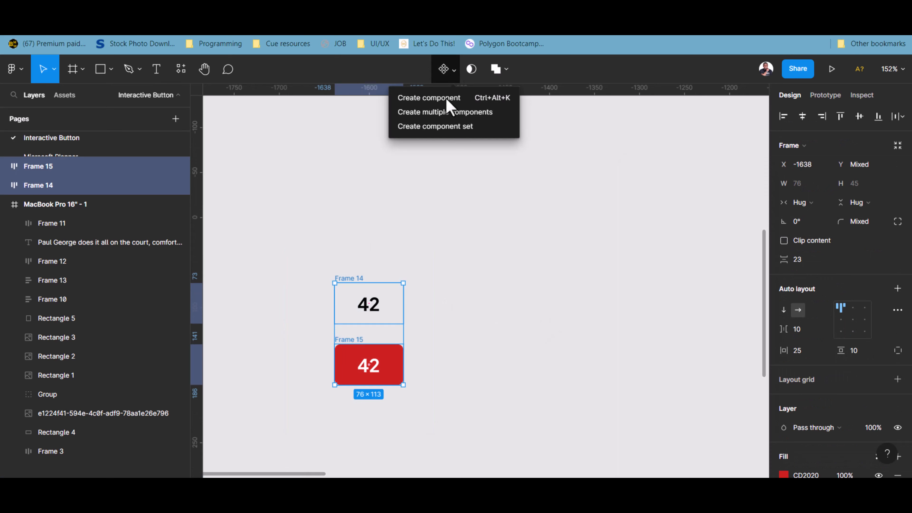
left_click(384, 303)
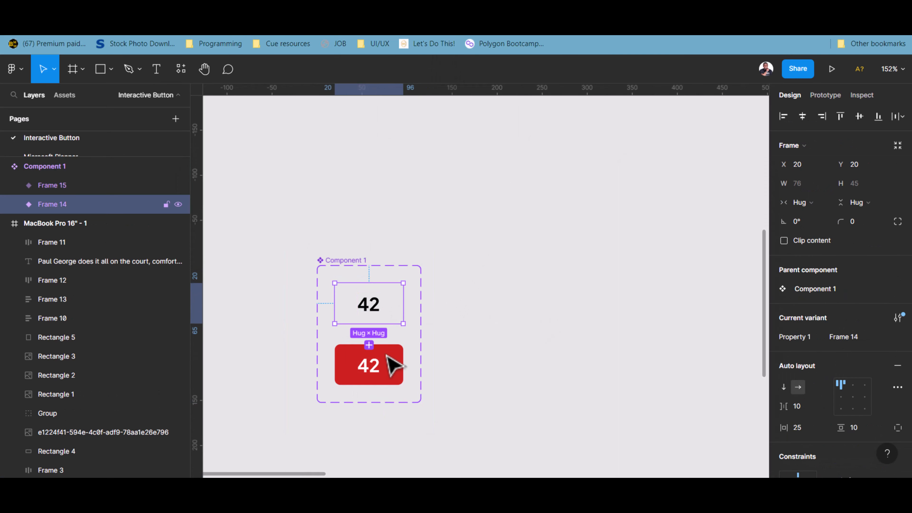
left_click(387, 359)
- Give the unfilled 42 variant a white FFFFFF fill and a corner radius of 6 to match the red one
left_click(388, 287)
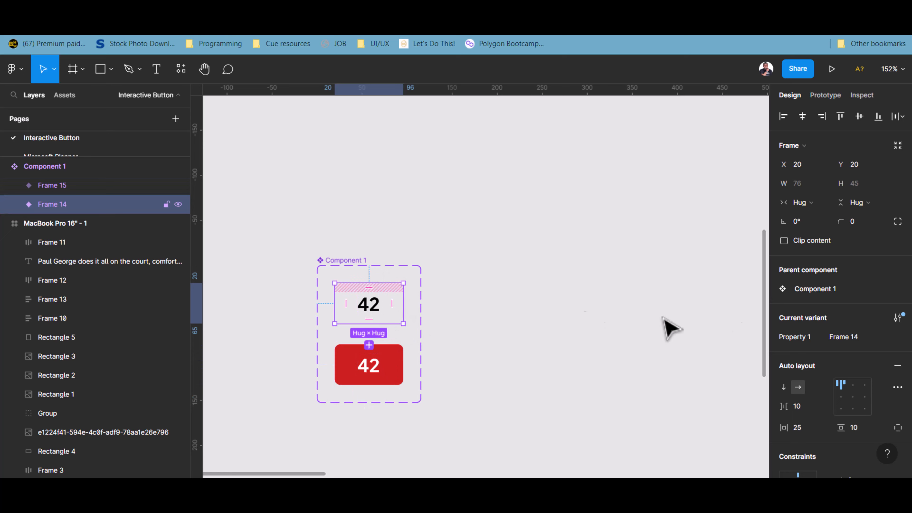
scroll(842, 330, "down", 9)
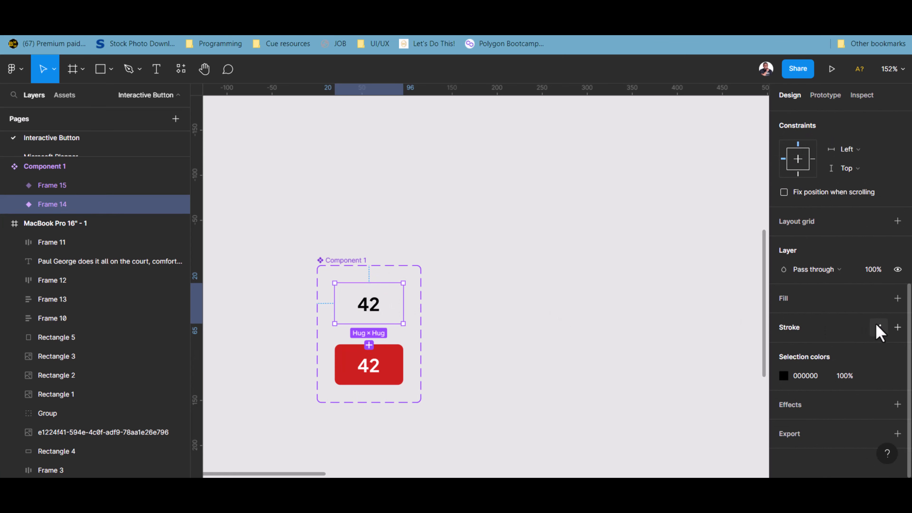
left_click(898, 298)
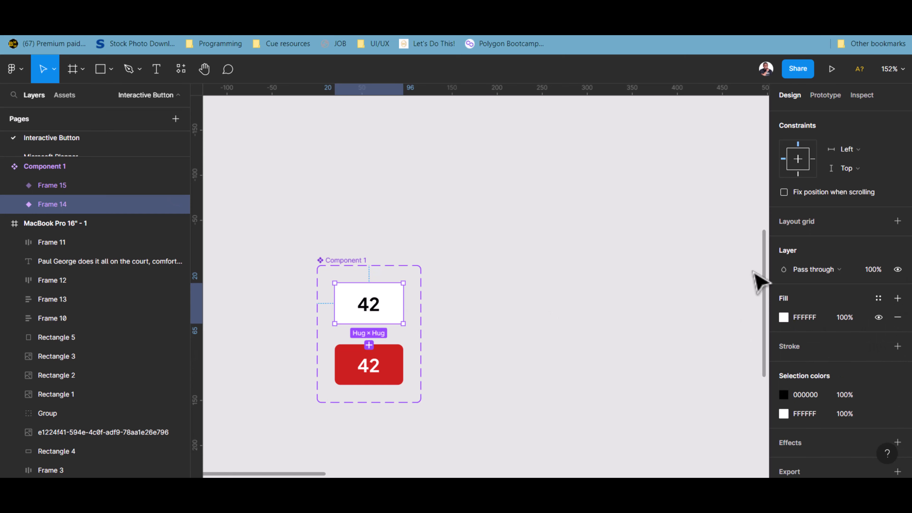
scroll(832, 228, "up", 6)
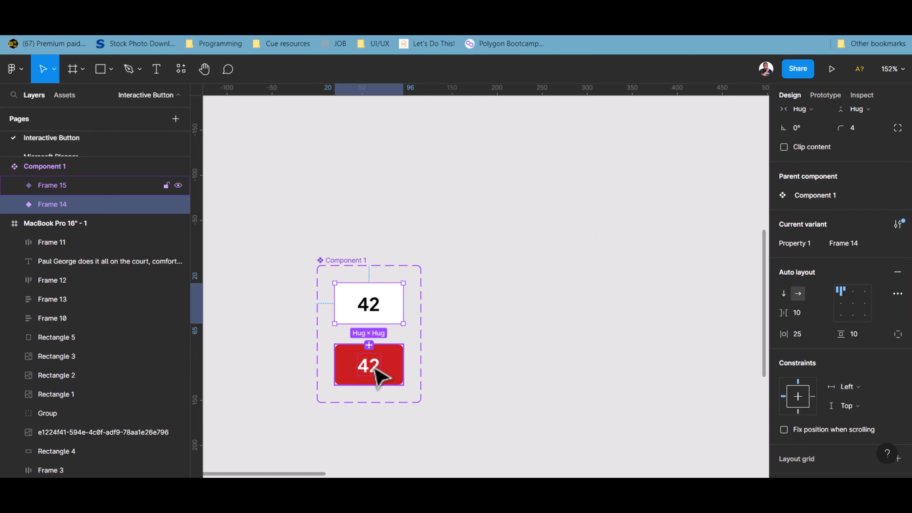
left_click(378, 373)
left_click(401, 313)
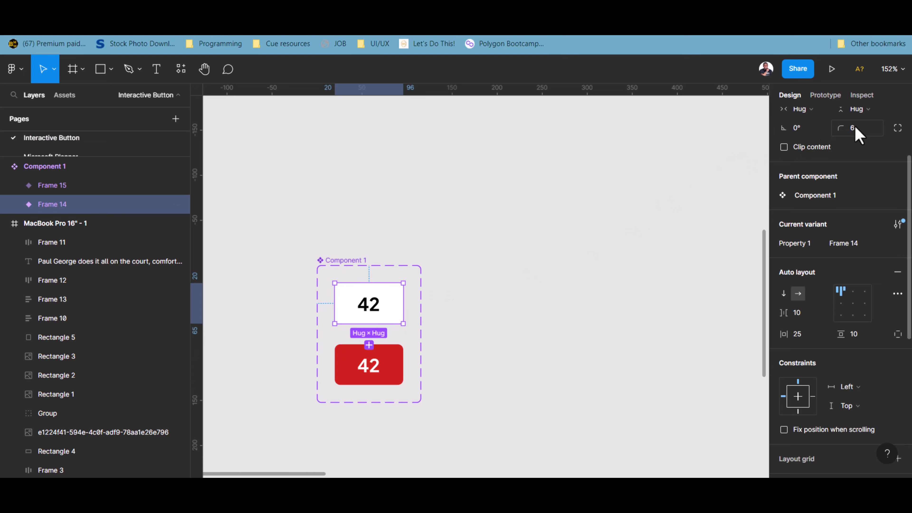
left_click(555, 306)
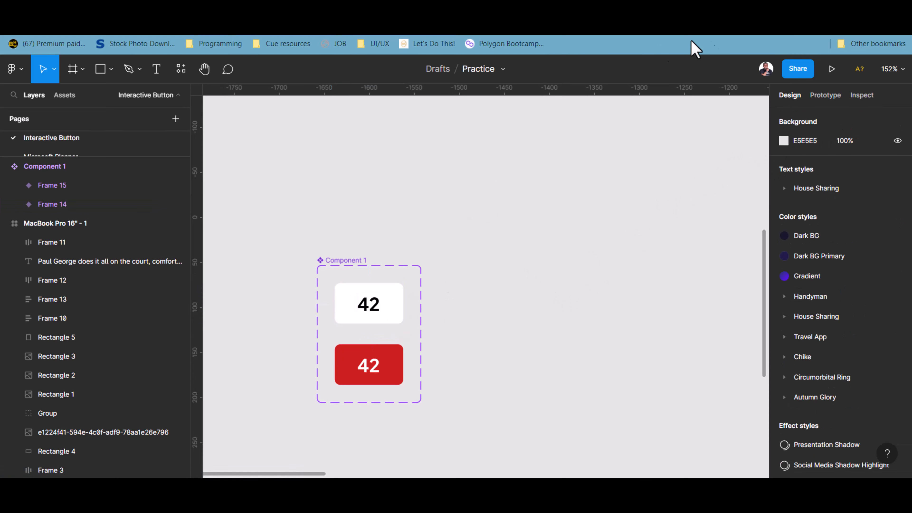
- Add a prototype connection from the white variant to the red one that changes the variant on click
left_click(825, 94)
left_click(384, 306)
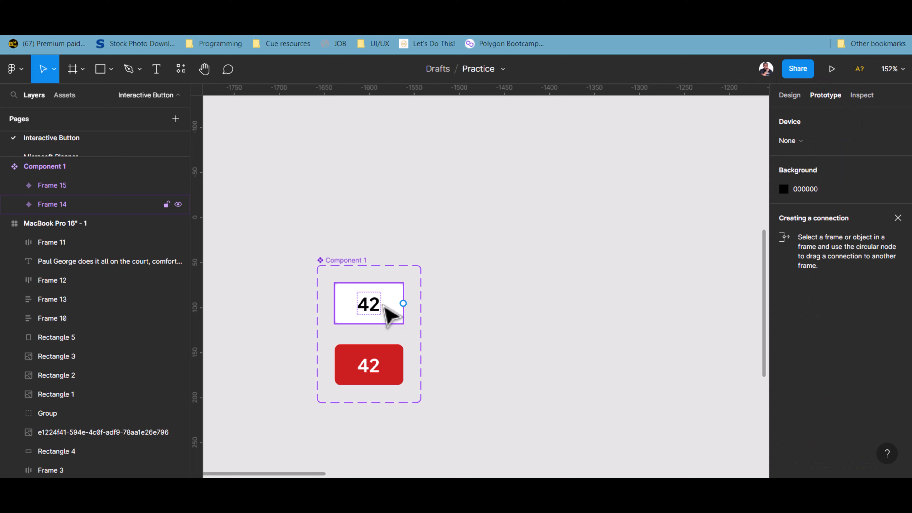
left_click_drag(402, 303, 383, 363)
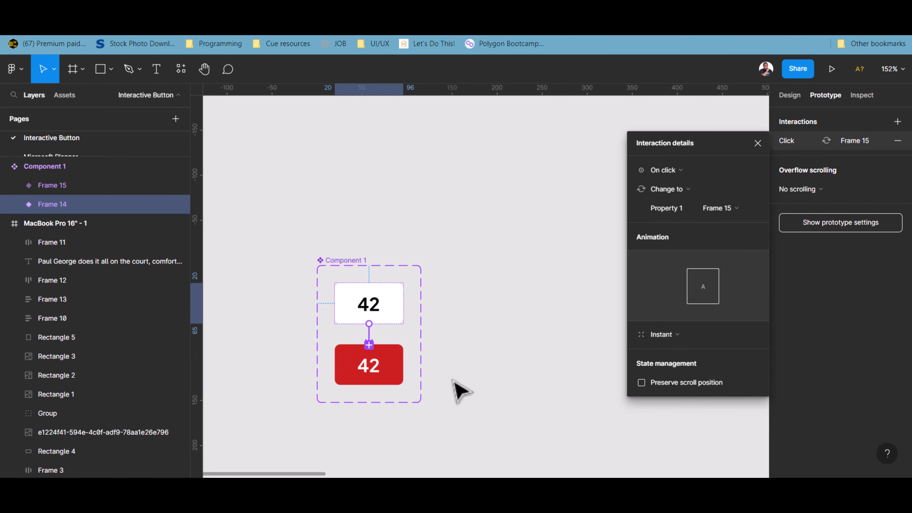
- Add an on-click connection from the red 42 variant back to the white one, animated with Smart animate
left_click(388, 374)
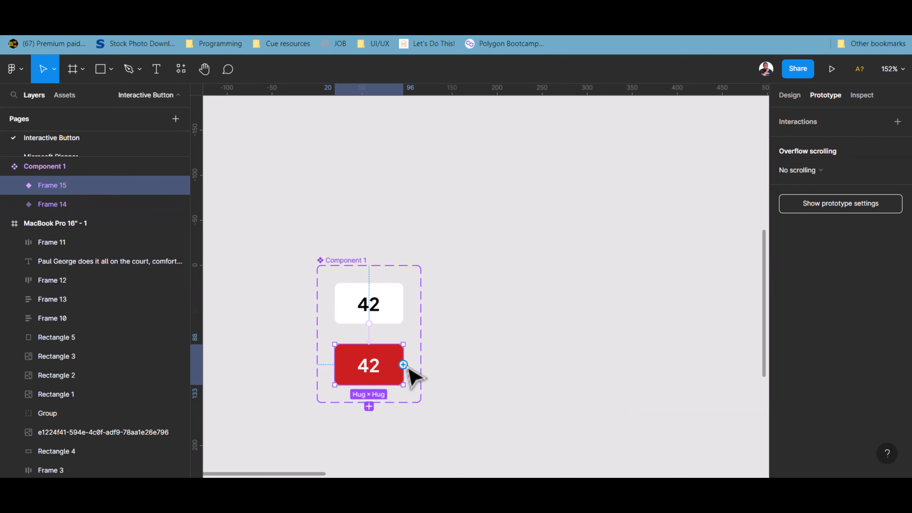
left_click_drag(403, 364, 395, 305)
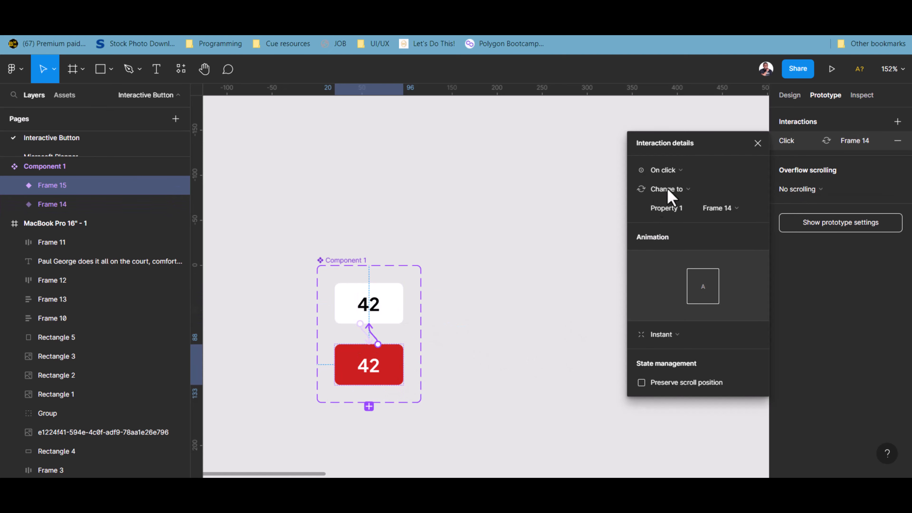
left_click(677, 336)
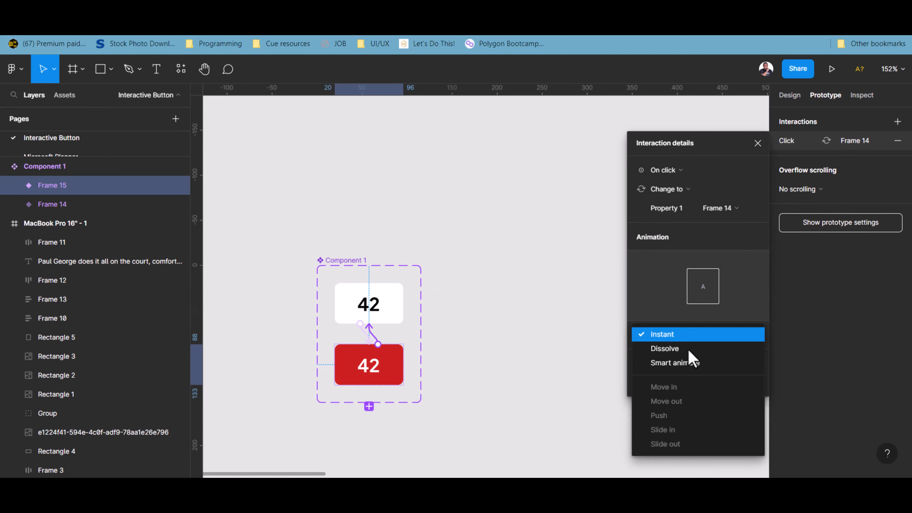
left_click(684, 361)
- Change the animation of the white-to-red click interaction to Smart animate
left_click_drag(375, 348, 375, 350)
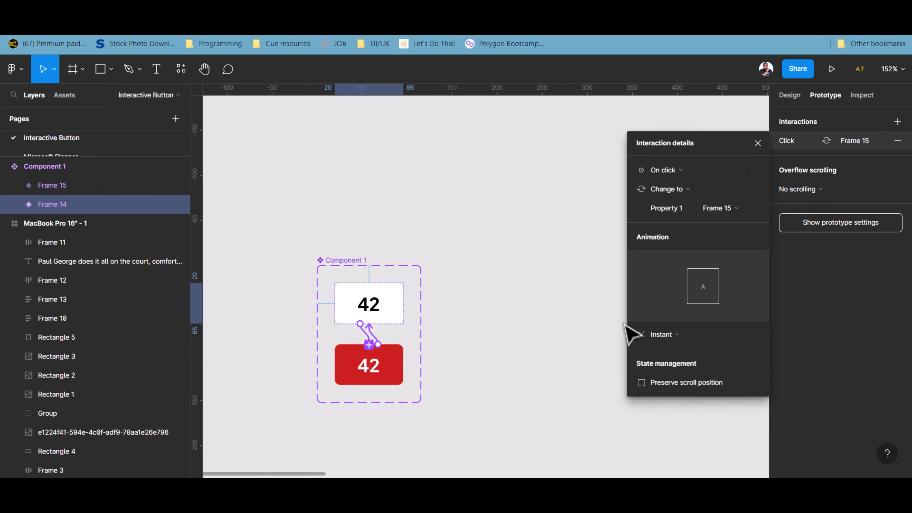
left_click(664, 335)
left_click(668, 360)
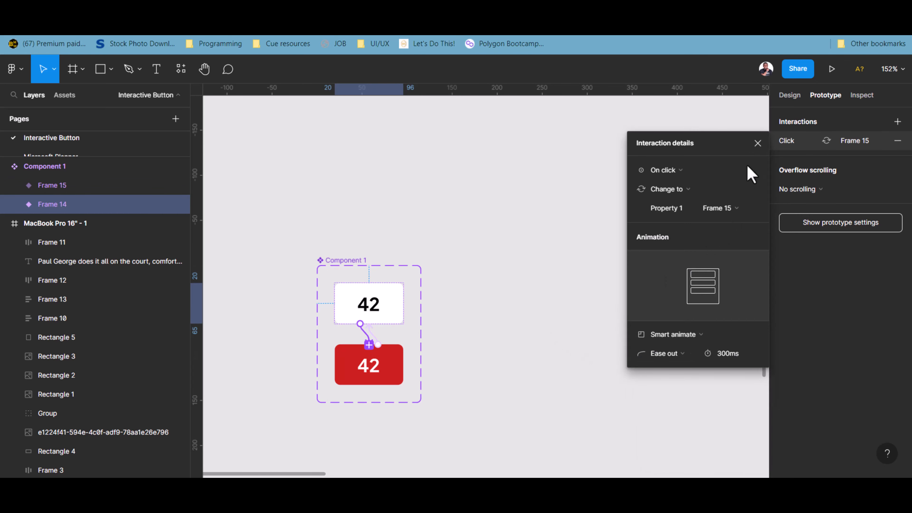
left_click(756, 143)
left_click(545, 331)
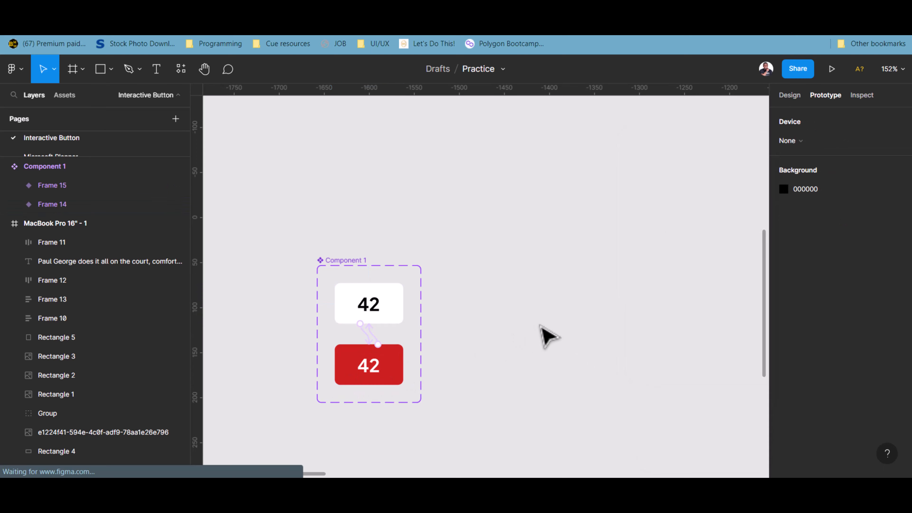
scroll(551, 337, "right", 5)
scroll(544, 326, "right", 5)
scroll(545, 328, "down", 6)
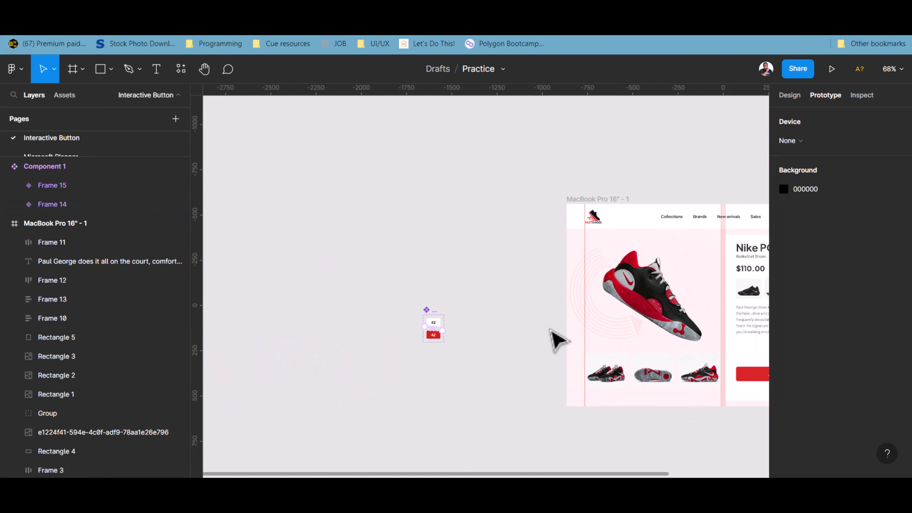
scroll(550, 330, "right", 6)
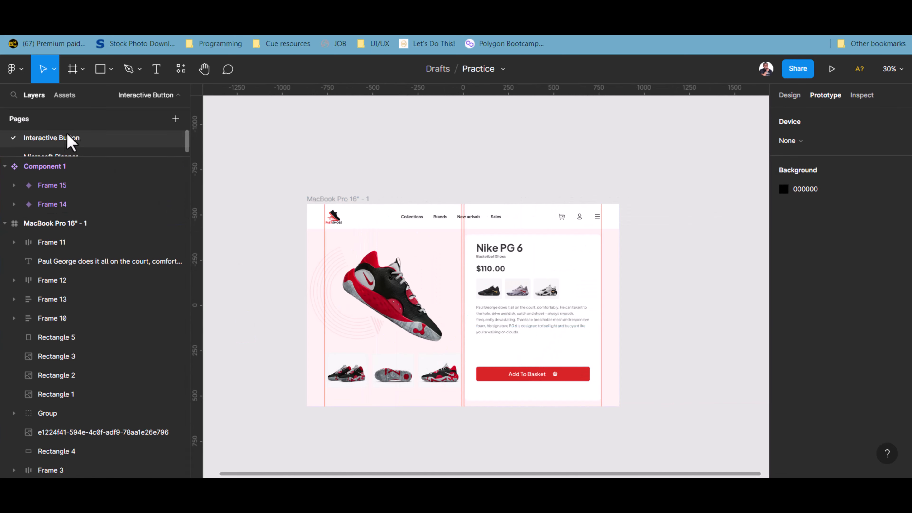
left_click(71, 96)
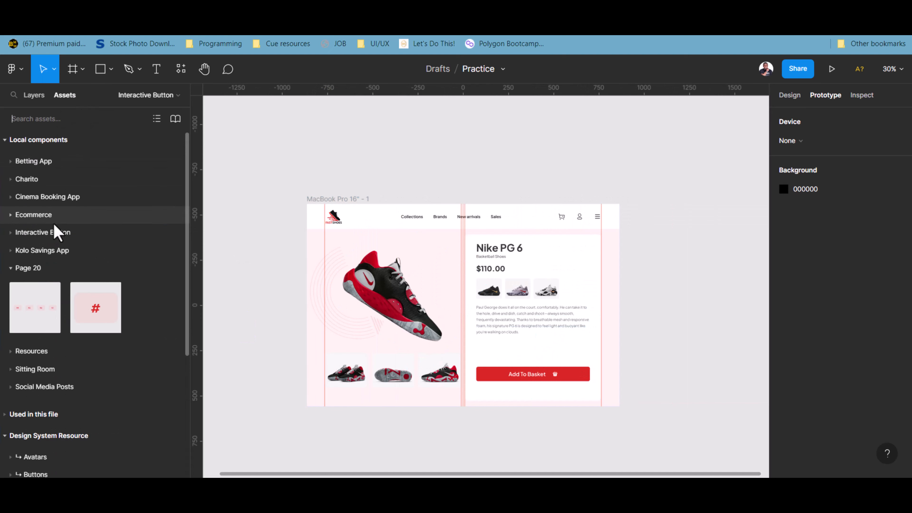
left_click(36, 111)
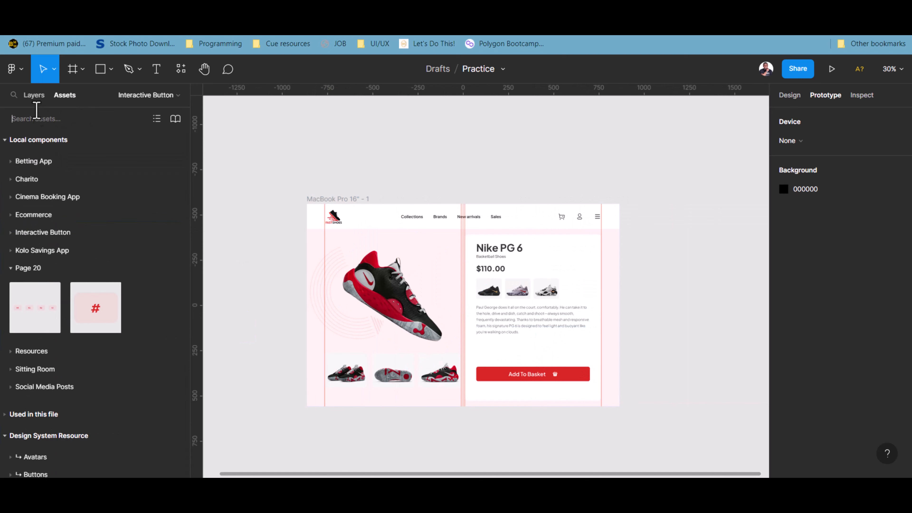
left_click(34, 98)
- Place an instance of the white 42 variant on the product page, between the description and the Add To Basket button
scroll(291, 328, "left", 5)
scroll(356, 350, "right", 2)
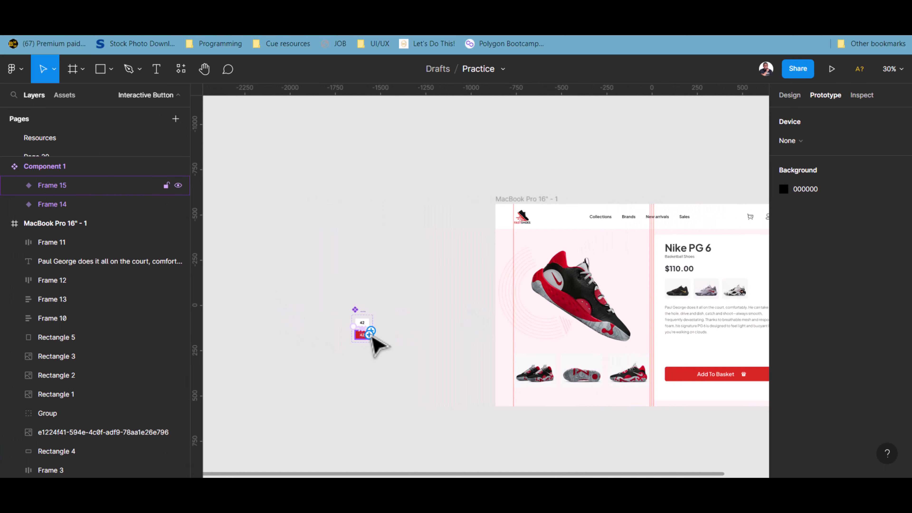
scroll(372, 338, "up", 3)
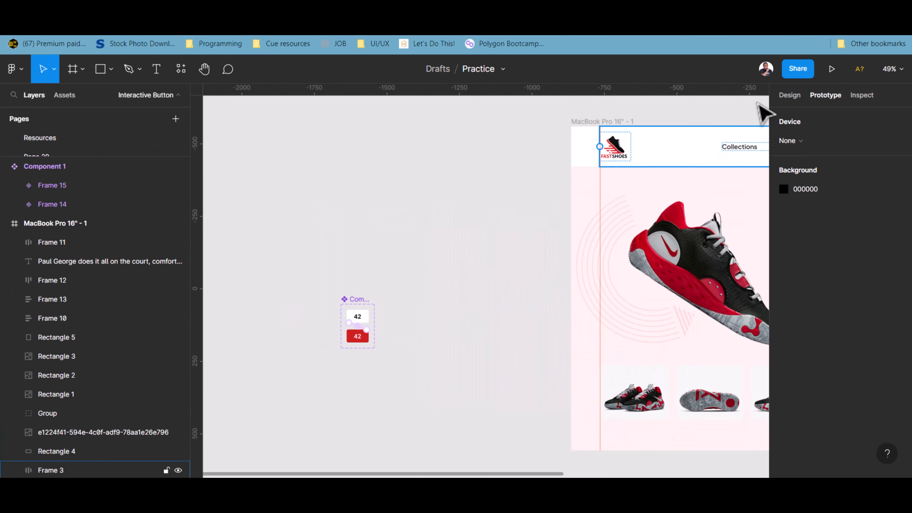
left_click(789, 95)
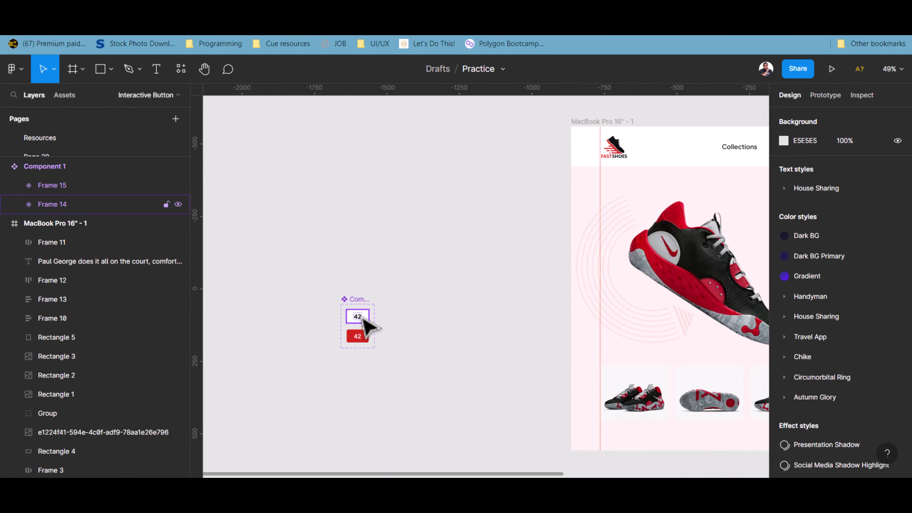
left_click_drag(362, 321, 598, 365)
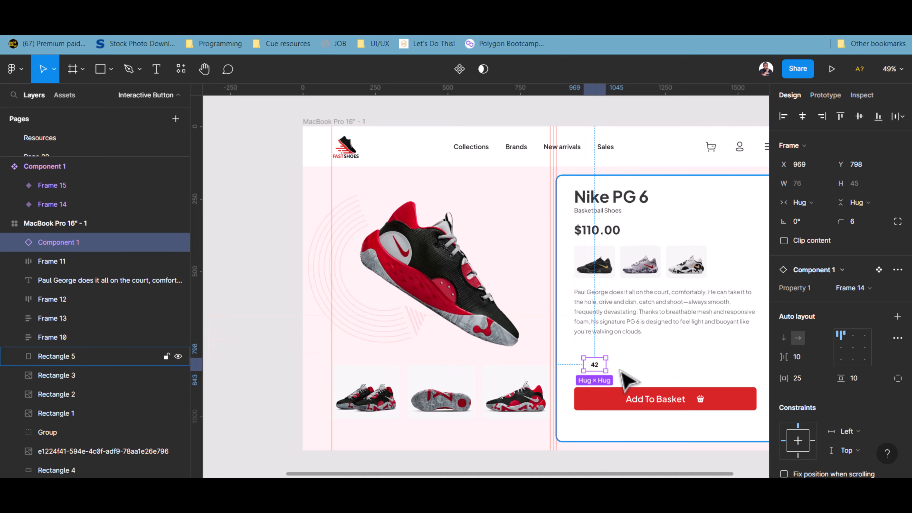
- Scale the placed 42 instance proportionally to about 107 × 64 and position it at X 962, Y 789
scroll(628, 380, "up", 5)
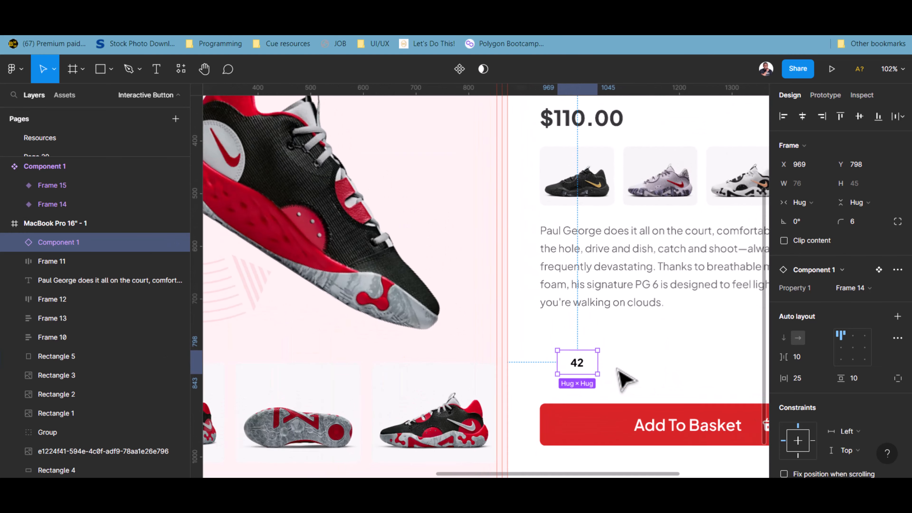
scroll(610, 376, "down", 2)
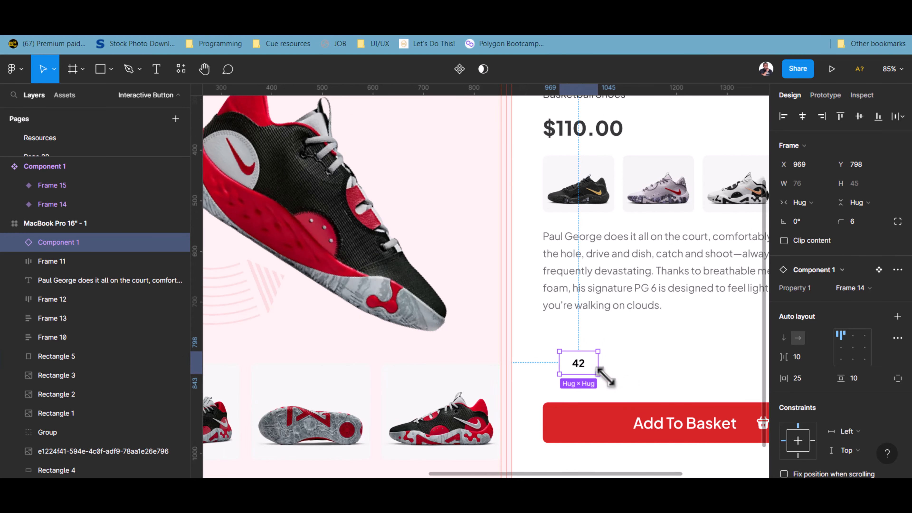
left_click_drag(598, 374, 608, 380)
key("ctrl+z")
mouse_move(592, 366)
left_mouse_down()
mouse_move(605, 375)
mouse_move(589, 363)
left_mouse_up()
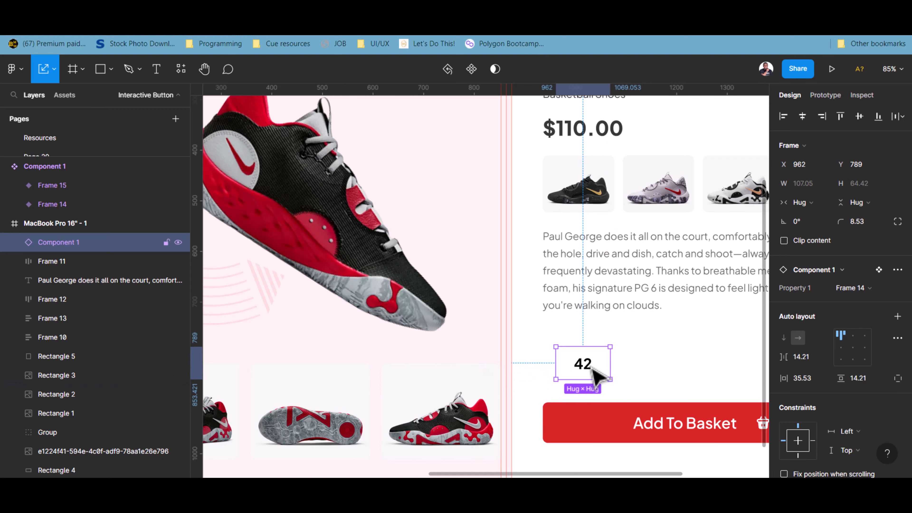
- Add an inside stroke of 1 to the white main variant, sampling its color CD2020 from the red variant
scroll(596, 375, "down", 10)
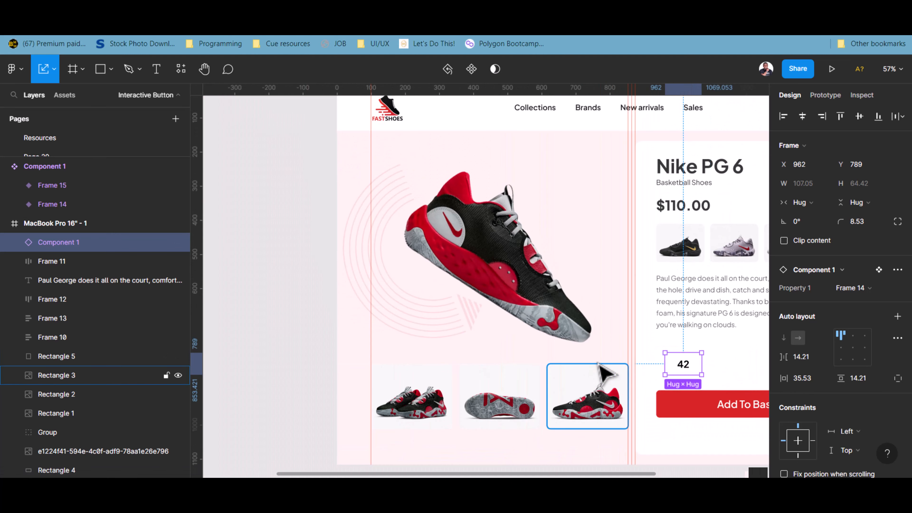
scroll(484, 366, "left", 5)
scroll(559, 343, "up", 10)
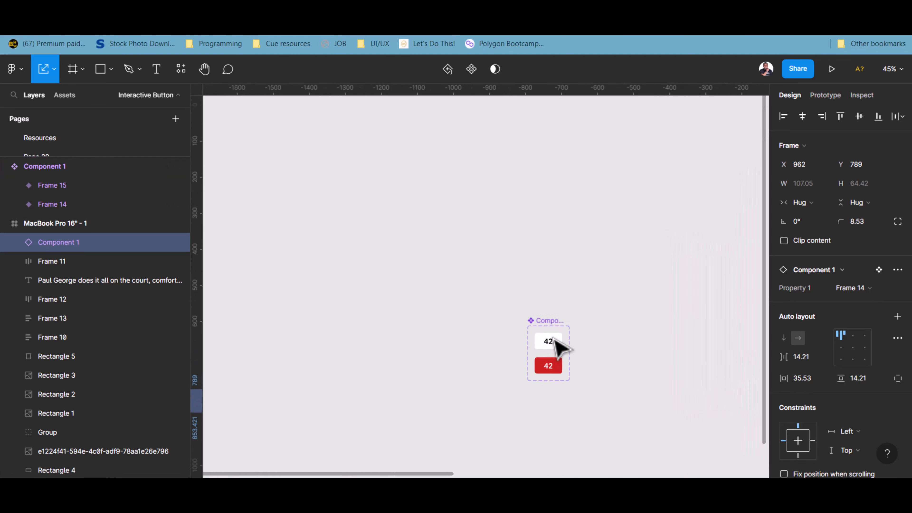
scroll(555, 343, "up", 4)
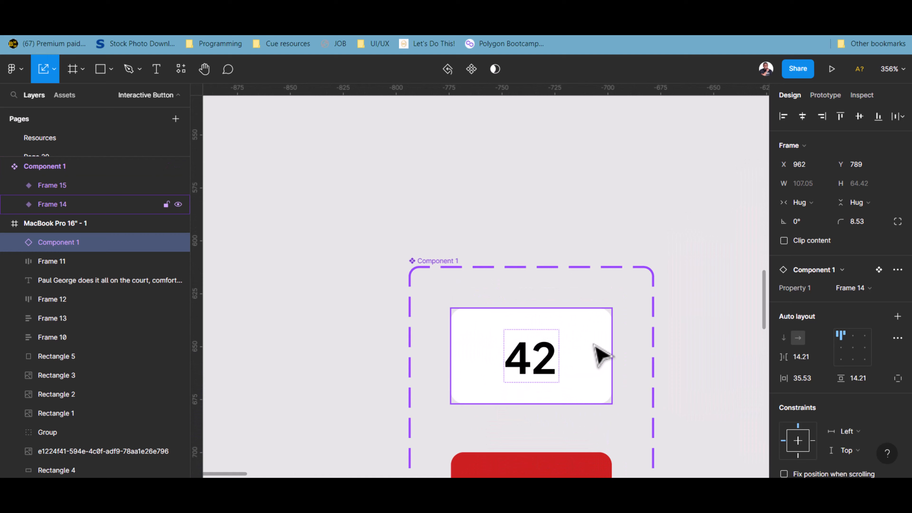
left_click(595, 346)
scroll(824, 387, "down", 5)
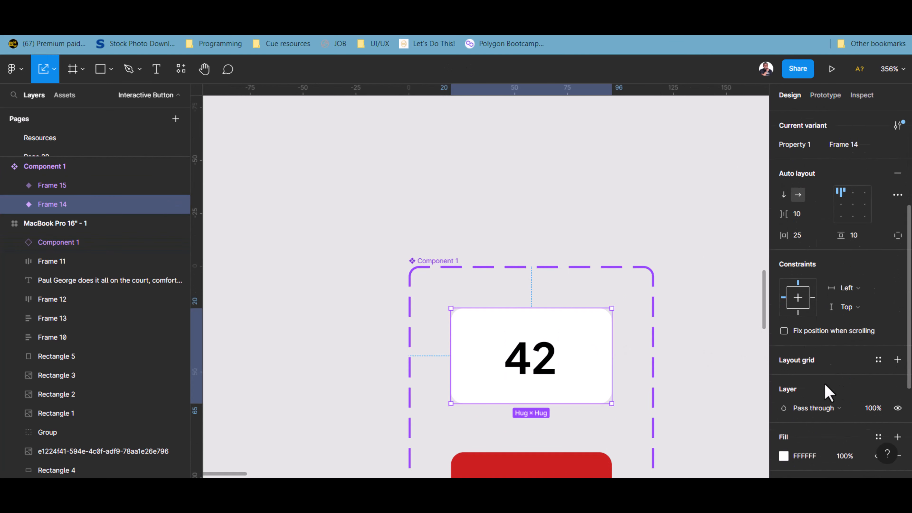
scroll(832, 359, "down", 5)
left_click(896, 308)
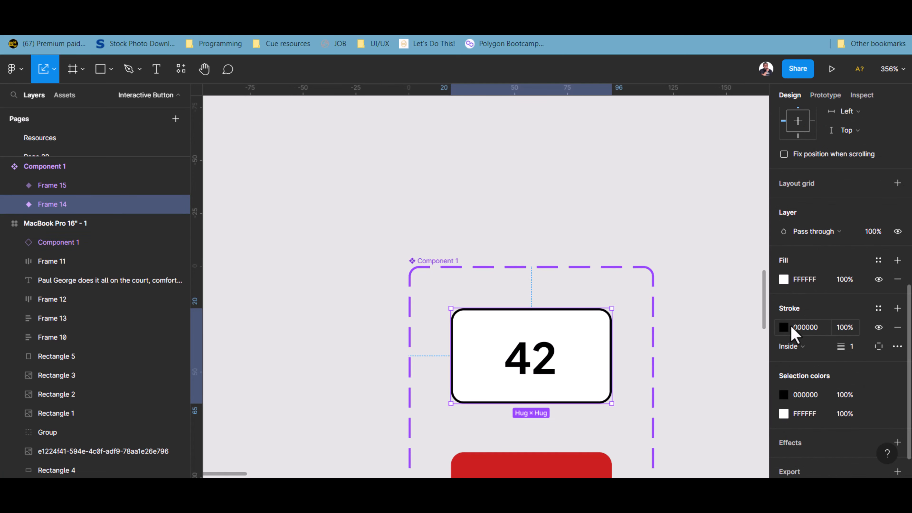
left_click(784, 327)
left_click(643, 346)
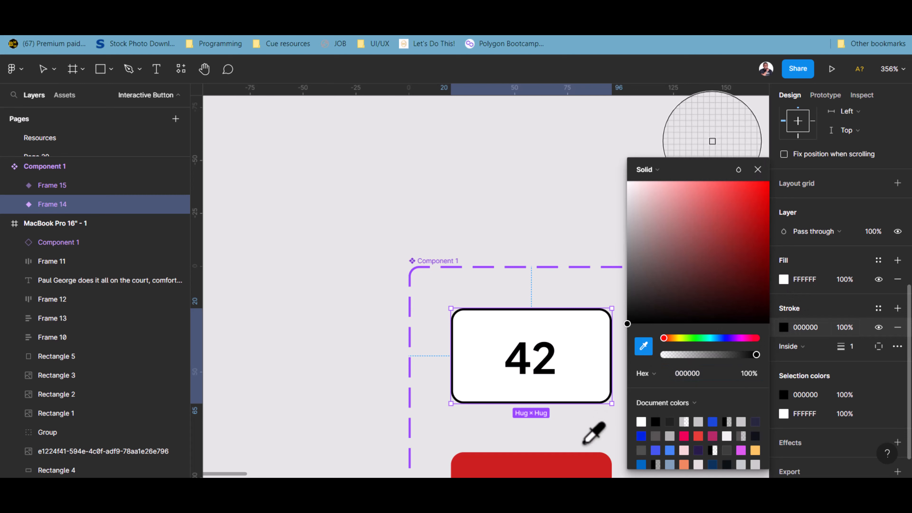
left_click(598, 462)
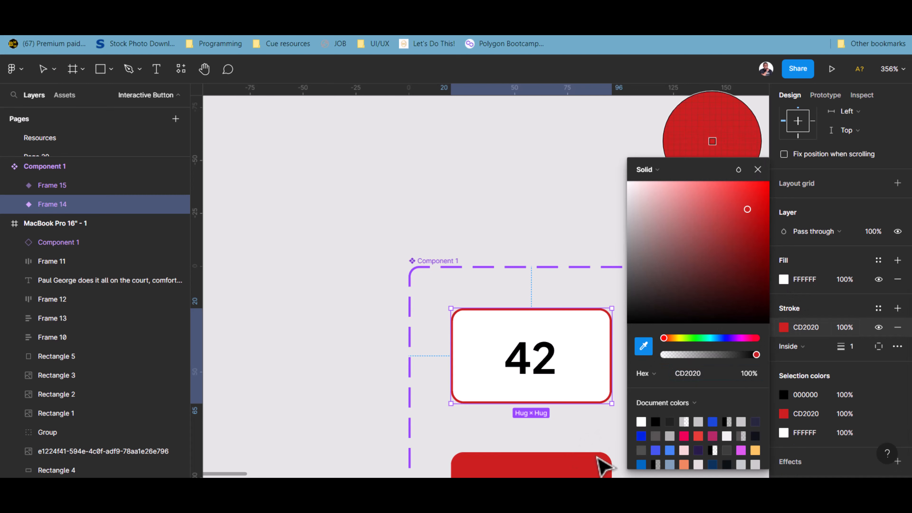
left_click(758, 169)
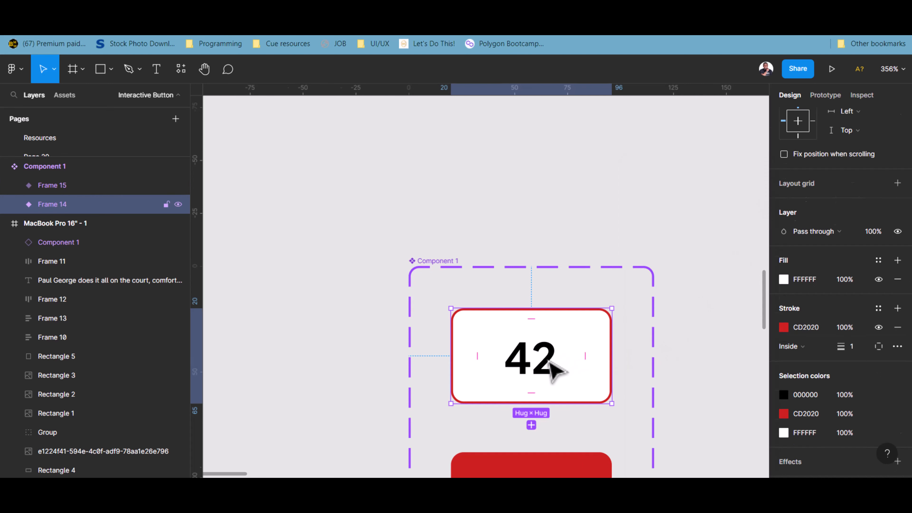
- Recolor the 42 text in the white main variant to the red variant's CD2020
double_click(556, 370)
left_click(784, 345)
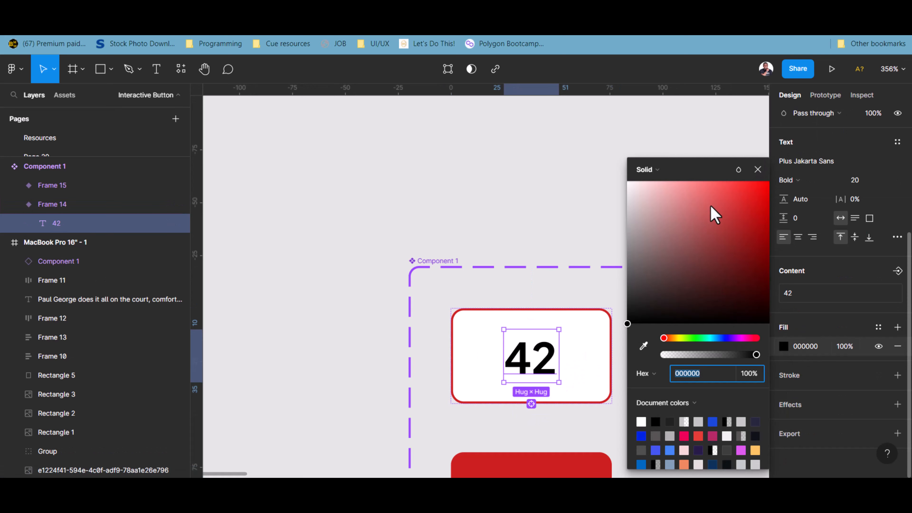
left_click(643, 345)
left_click(540, 467)
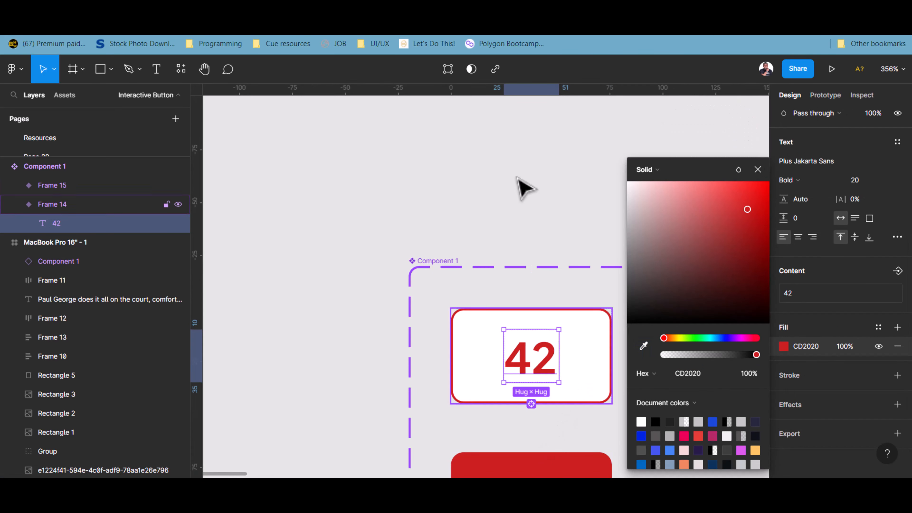
left_click(525, 194)
- Duplicate the 42 instance on the product page into a row of four size buttons above Add To Basket
scroll(720, 328, "right", 5)
scroll(720, 327, "down", 6)
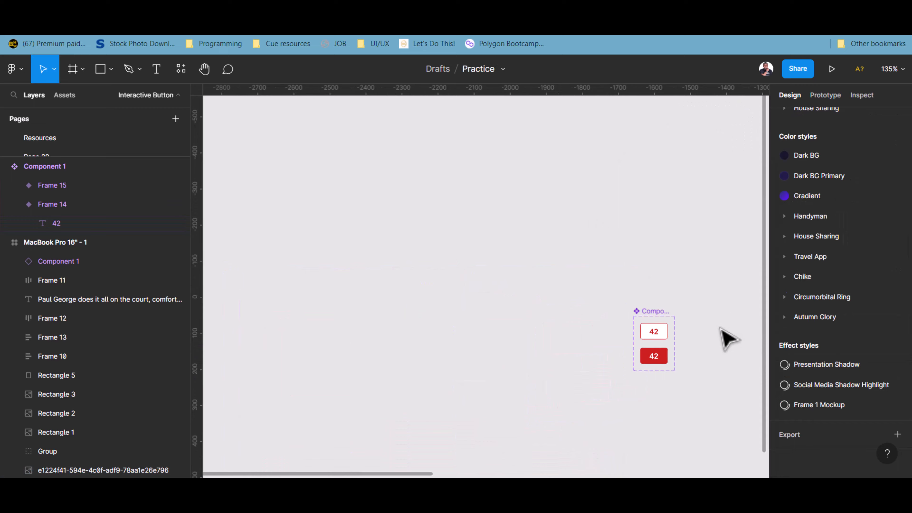
scroll(720, 328, "right", 8)
scroll(728, 339, "right", 6)
scroll(465, 417, "up", 6)
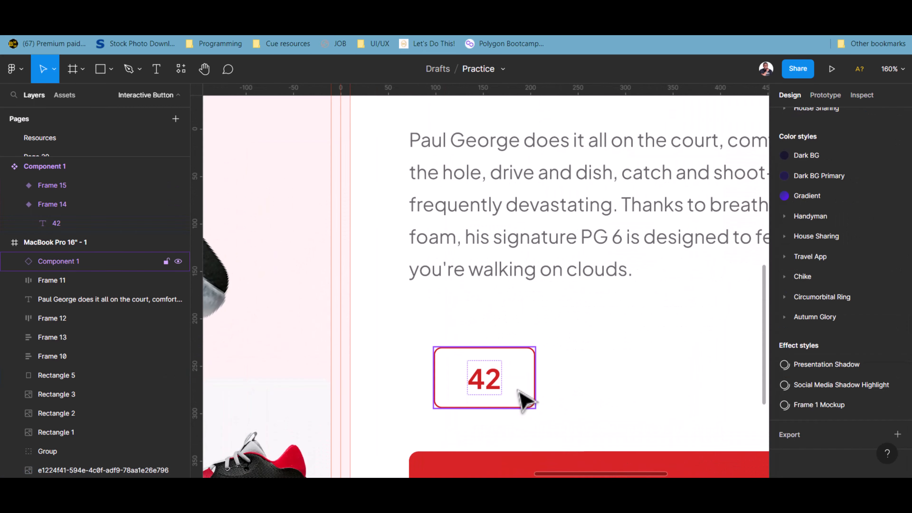
left_click(526, 392)
left_click_drag(513, 388, 790, 383)
scroll(491, 374, "right", 6)
left_click_drag(495, 381, 642, 381)
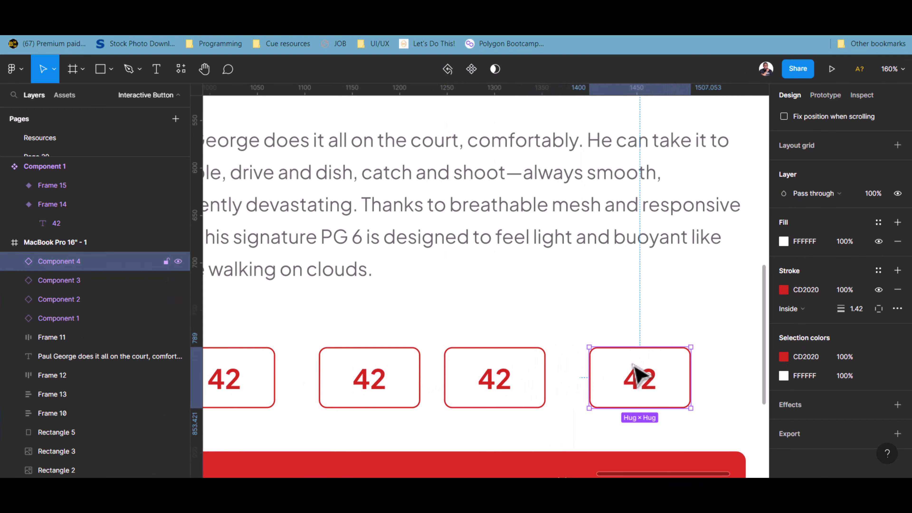
- Wrap the four 42 buttons on the product page in a horizontal auto layout frame
left_click(445, 382, "shift")
left_click(359, 393, "shift")
left_click(270, 403, "shift")
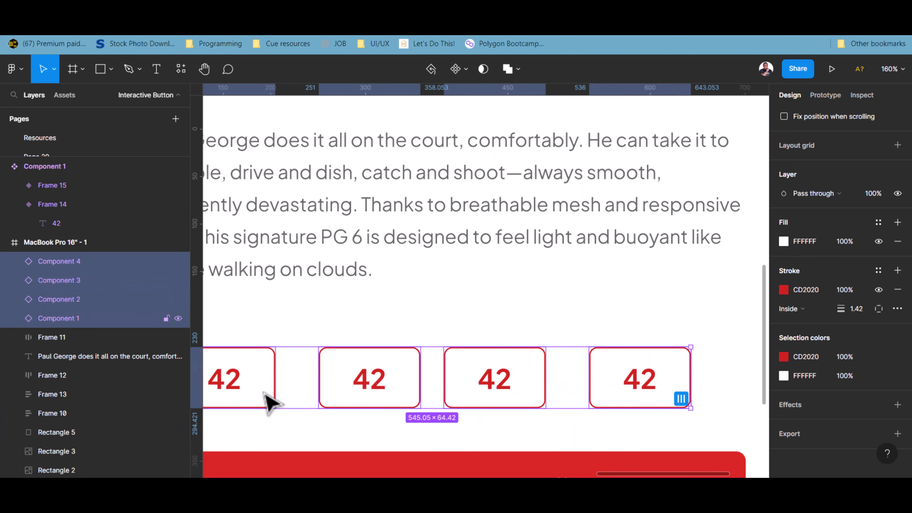
key("shift+a")
- Set the spacing between the four 42 buttons in the auto layout row on the product page to 20
left_click(376, 386)
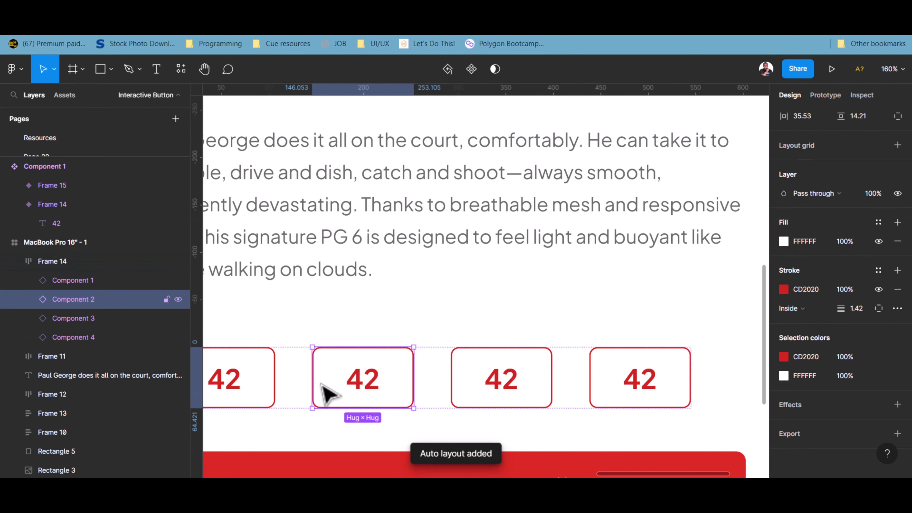
key("shift+Tab")
left_click(431, 330)
left_click(463, 359)
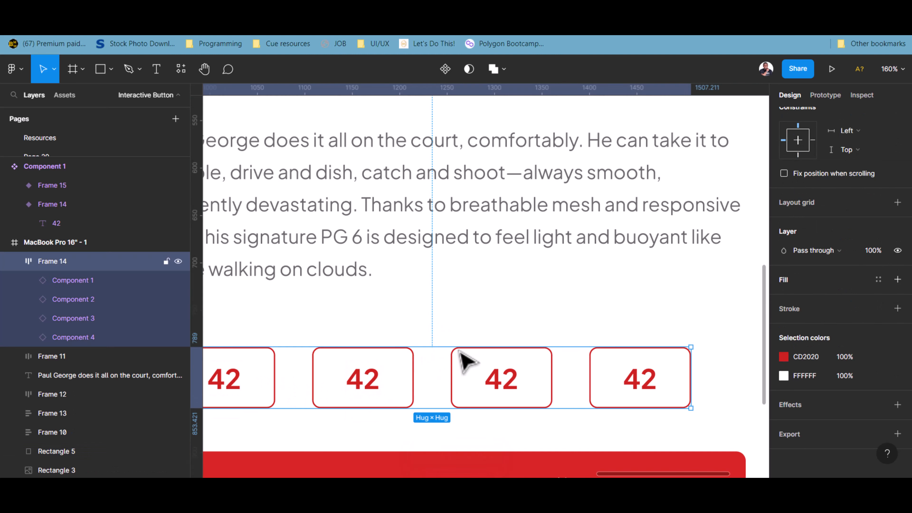
scroll(807, 215, "up", 5)
scroll(810, 223, "up", 1)
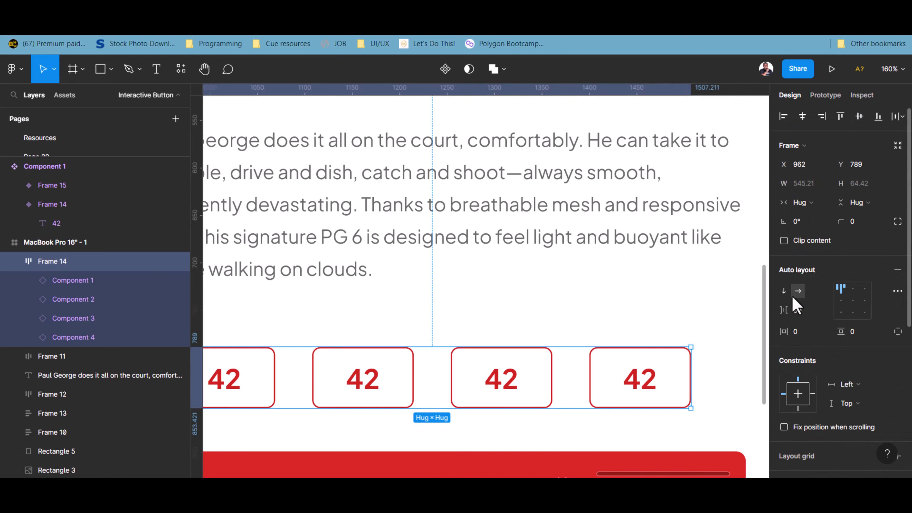
left_click(795, 309)
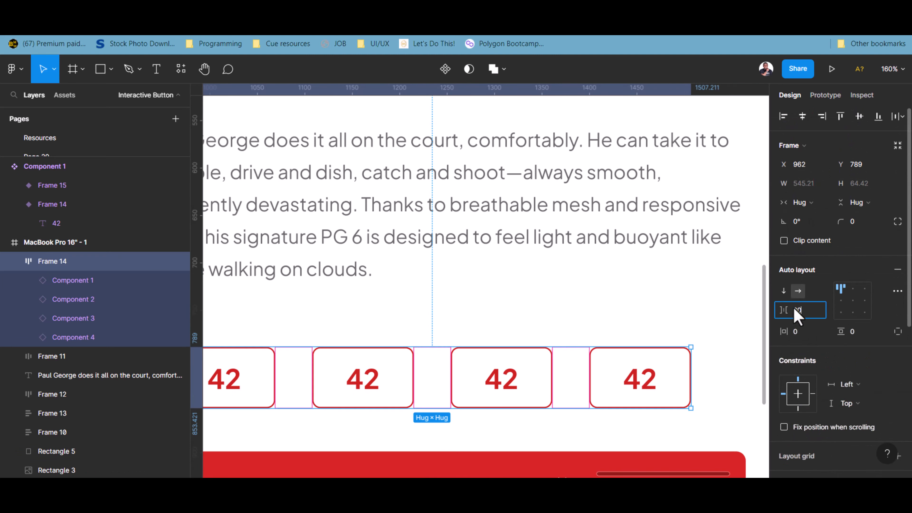
key("Return")
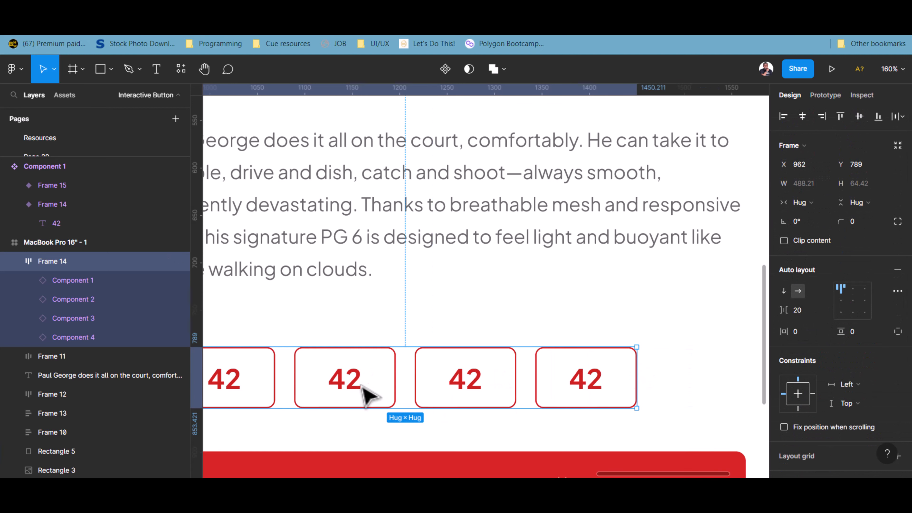
- Relabel the second, third and fourth size buttons in the row as 43, 44 and 45
left_click(357, 385)
double_click(357, 385)
double_click(357, 385)
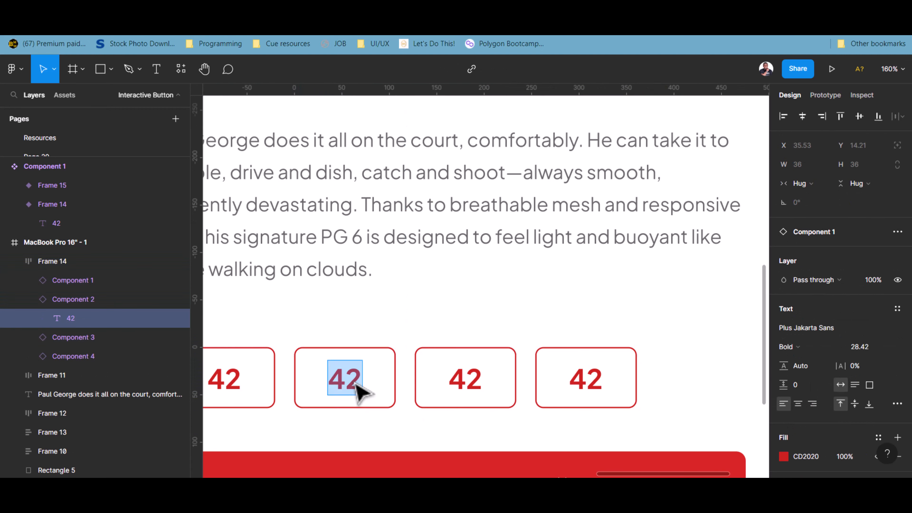
type("43")
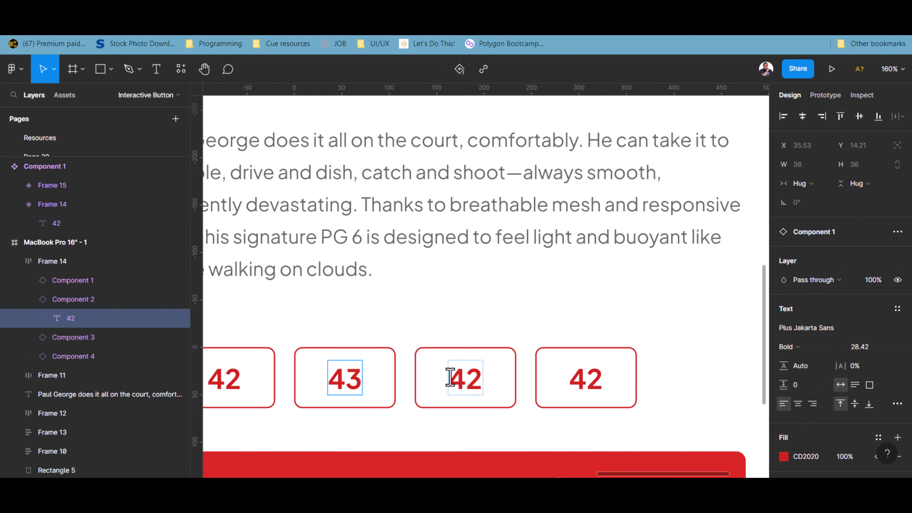
double_click(462, 377)
type("44")
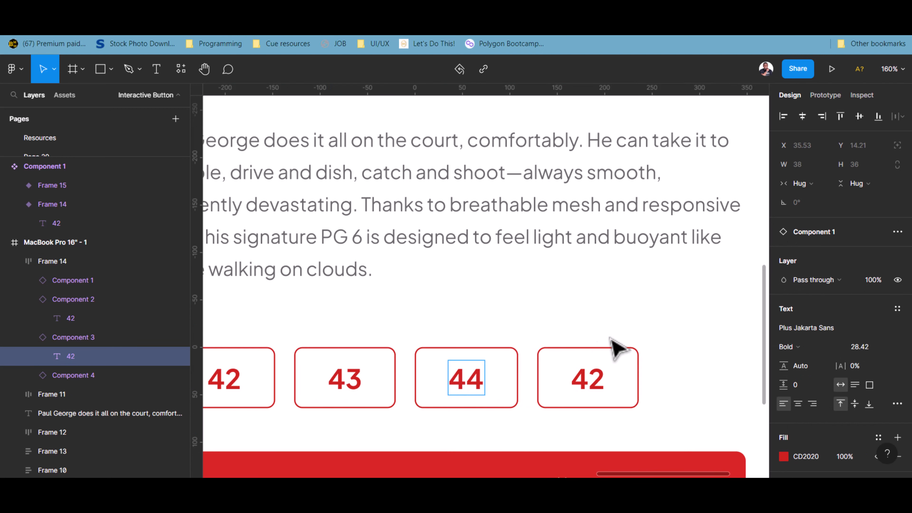
double_click(589, 379)
type("45")
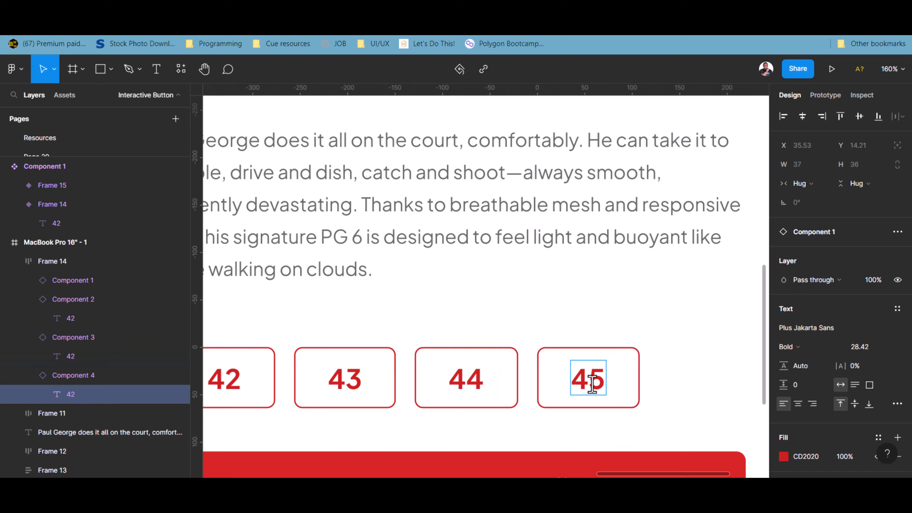
key("Escape")
- Run the MacBook Pro 16" - 1 frame as a prototype and scale the preview to fit the whole page on screen
scroll(682, 339, "down", 10)
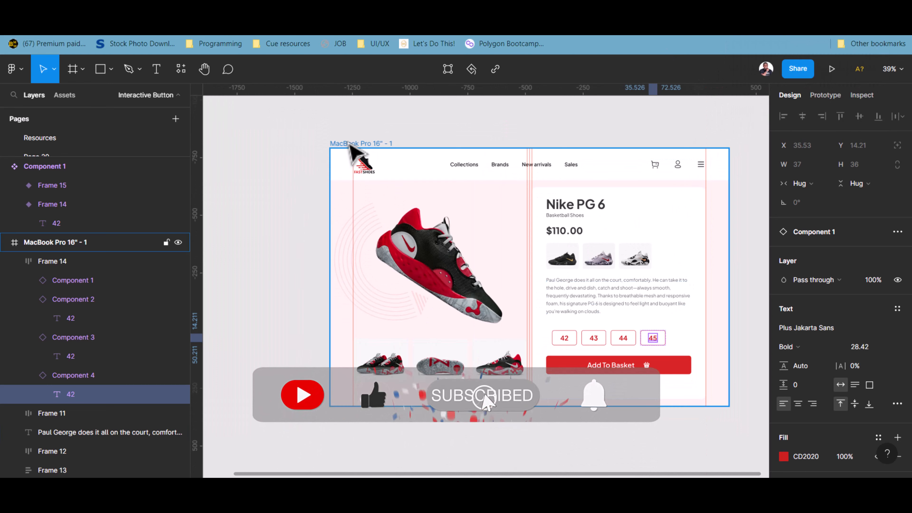
left_click(381, 143)
left_click(831, 69)
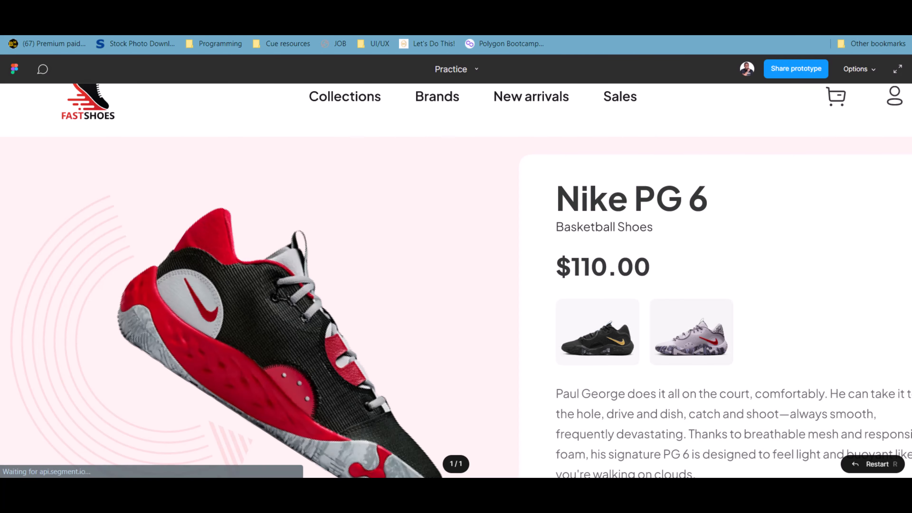
left_click(872, 72)
left_click(792, 141)
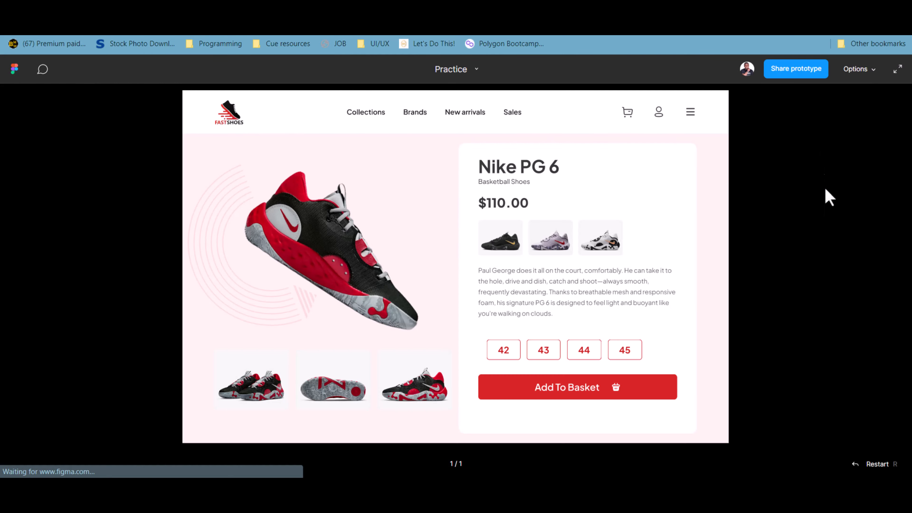
- Test the click interaction of the size 42 button by toggling it repeatedly in the prototype
left_click(513, 354)
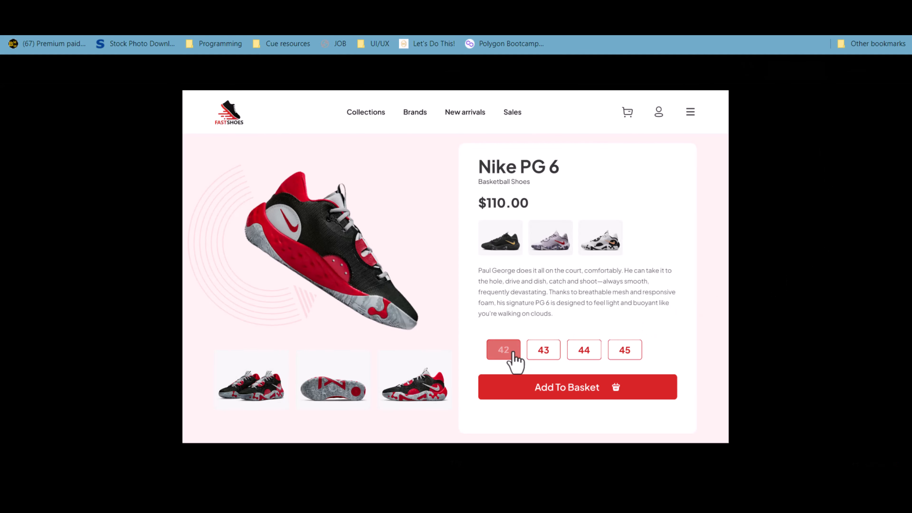
left_click(512, 353)
left_click(511, 353)
left_click(511, 353)
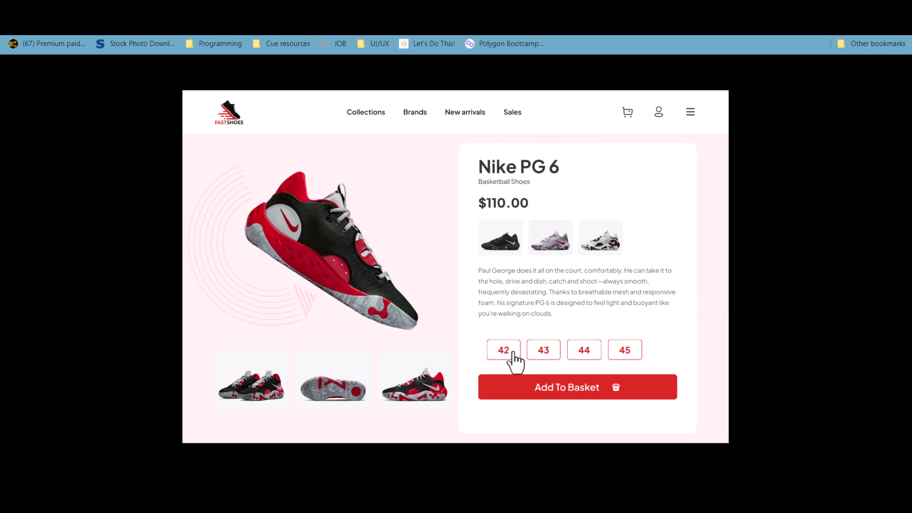
left_click(509, 352)
left_click(509, 352)
left_click(512, 354)
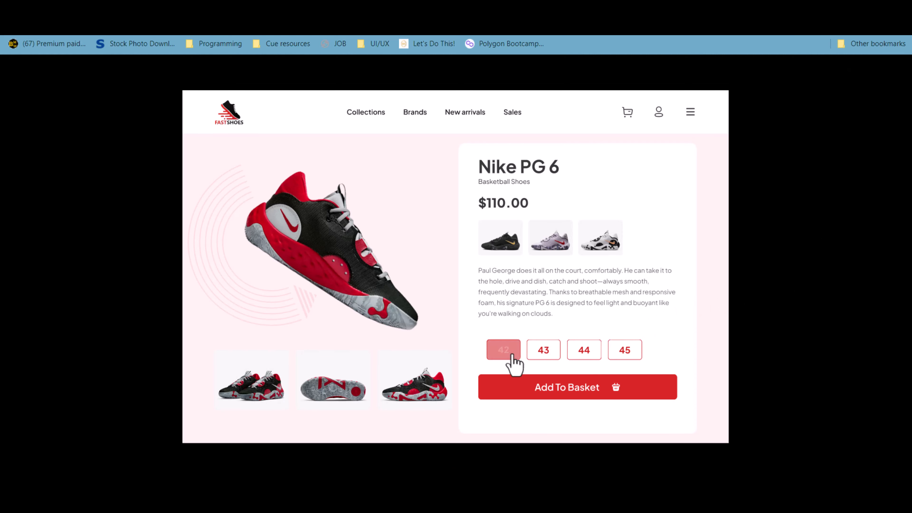
- Test the click interactions of all four size buttons, 42 to 45, by toggling each one on and off in the prototype
left_click(540, 354)
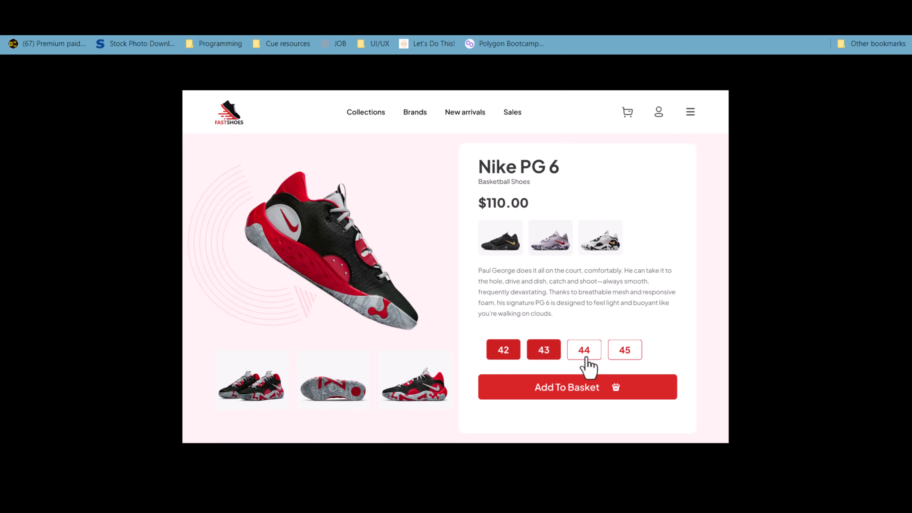
left_click(541, 350)
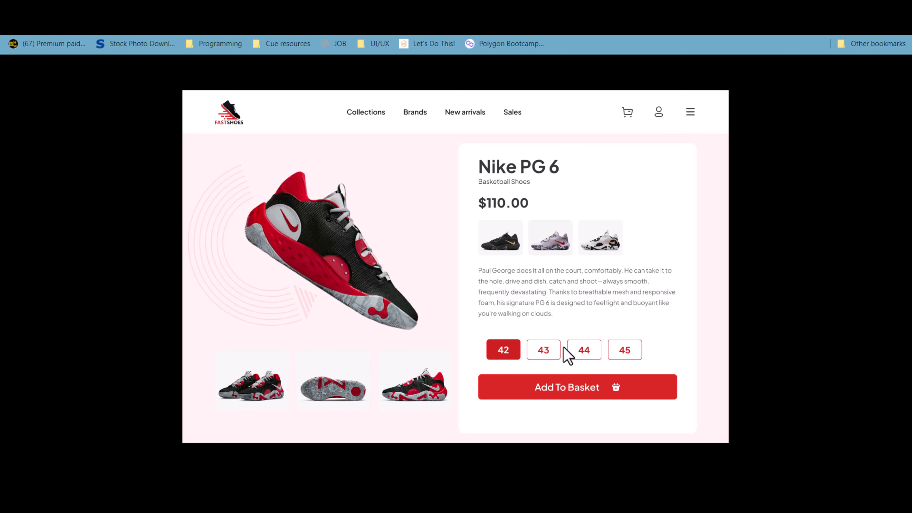
left_click(580, 353)
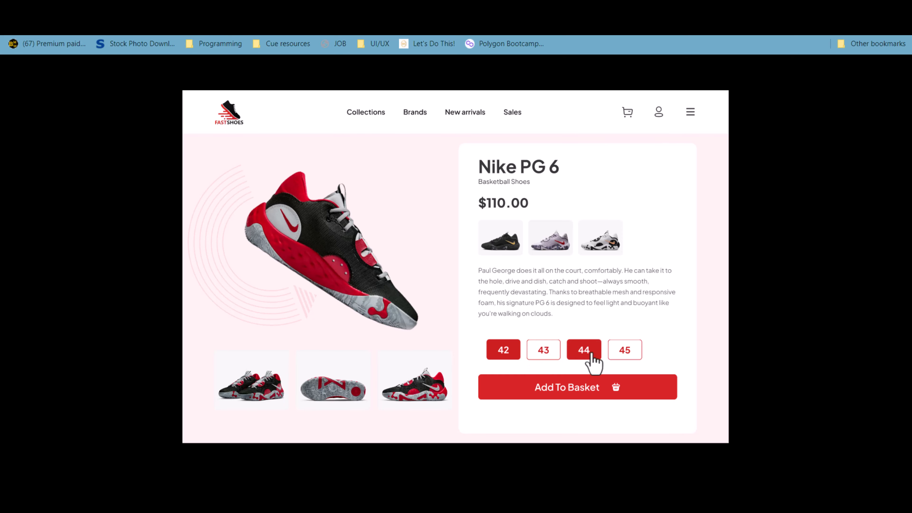
left_click(542, 352)
left_click(516, 352)
left_click(547, 353)
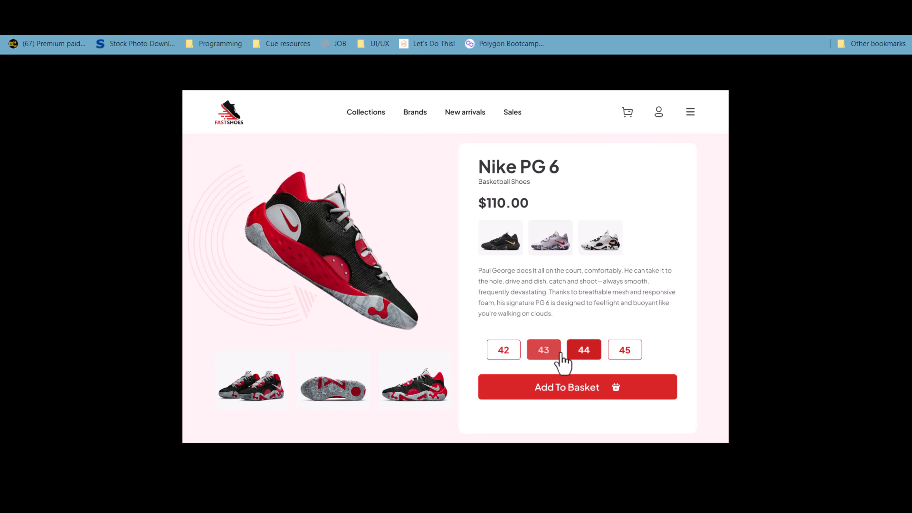
left_click(580, 354)
left_click(616, 352)
left_click(582, 349)
left_click(547, 355)
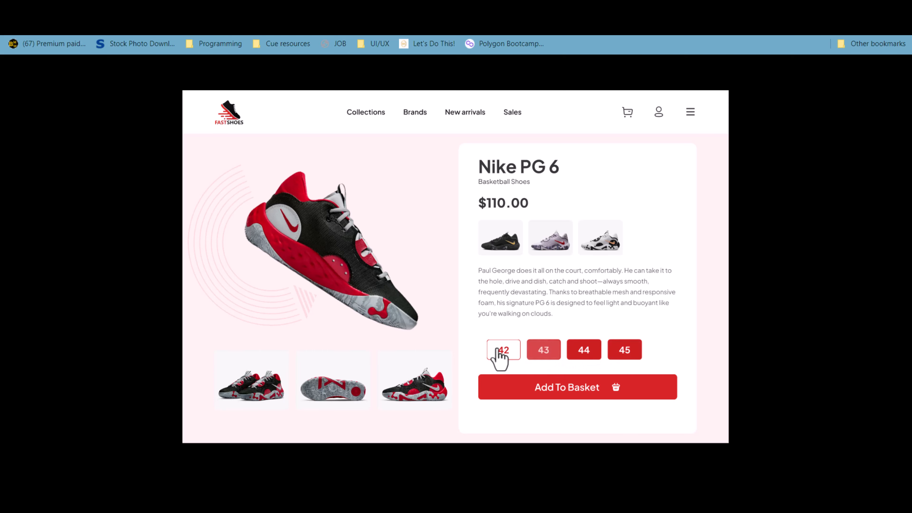
left_click(498, 349)
left_click(540, 356)
left_click(580, 355)
left_click(618, 358)
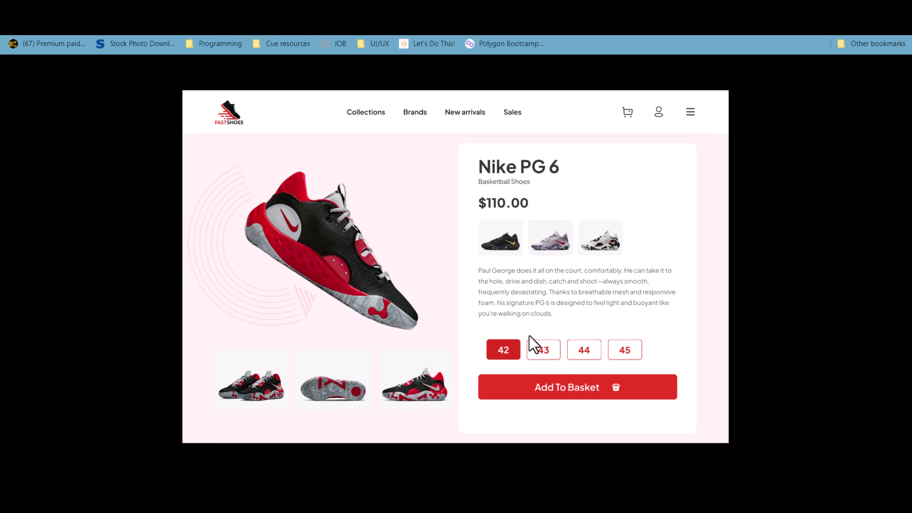
left_click(542, 363)
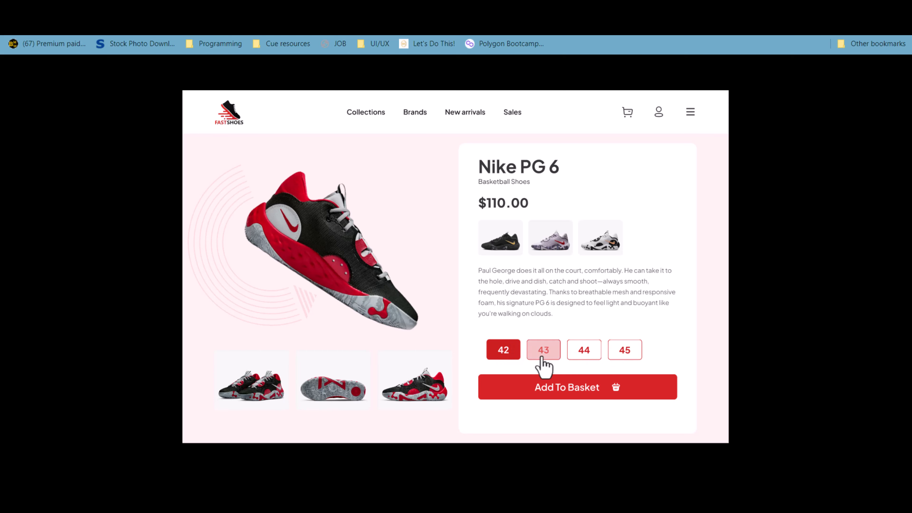
left_click(589, 351)
left_click(587, 354)
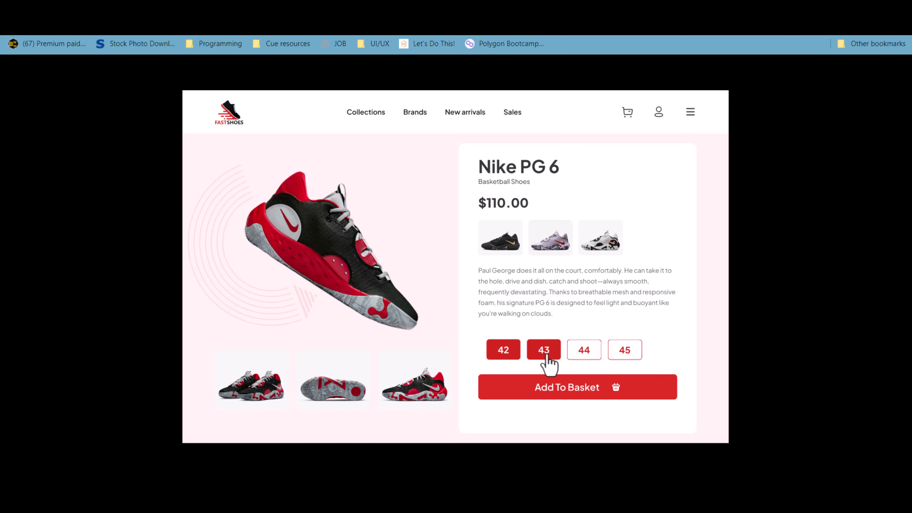
left_click(545, 355)
left_click(491, 357)
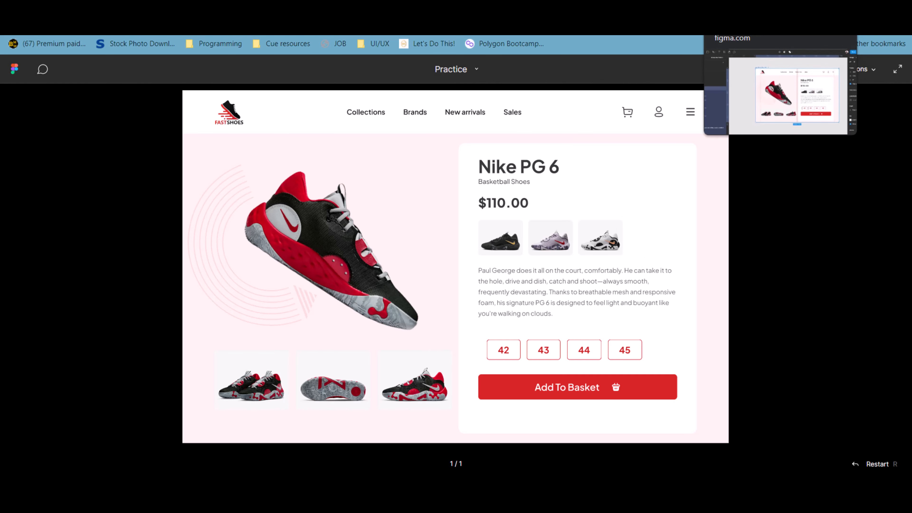
- Return to the design file and delete the size button row and the main button component with its variants
left_click(745, 29)
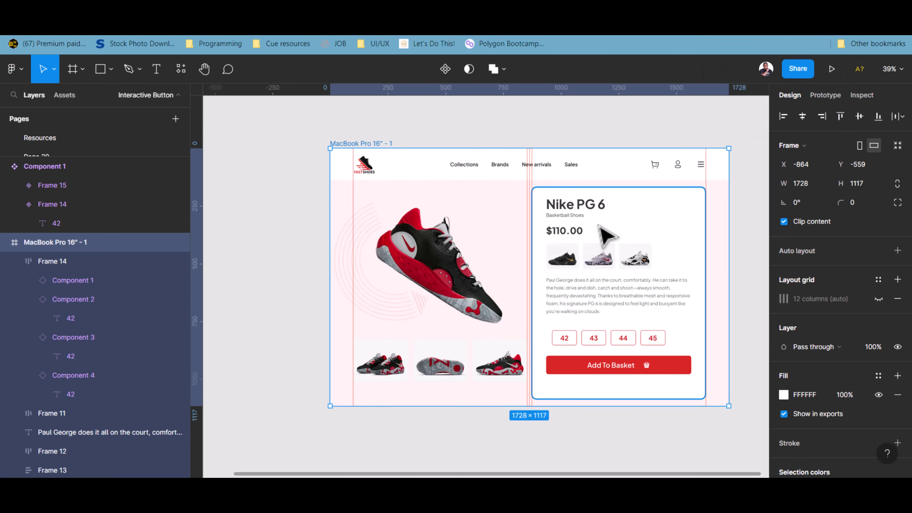
scroll(617, 235, "down", 3)
left_click(615, 286)
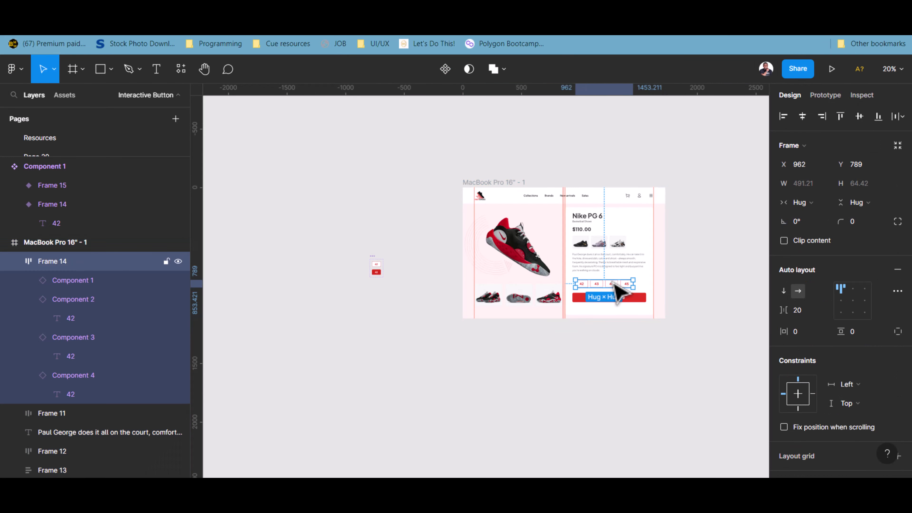
key("Delete")
left_click_drag(345, 246, 410, 309)
key("Delete")
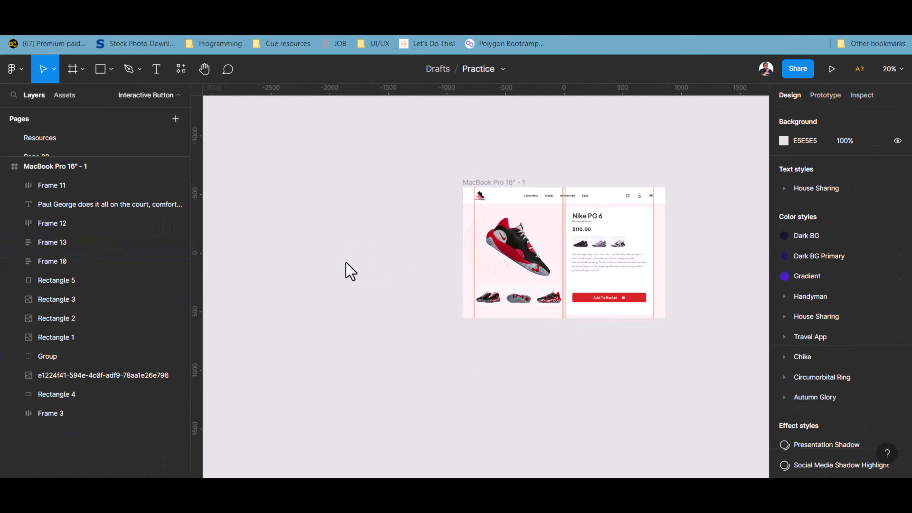
- Add a text layer reading "#" on the empty canvas beside the product page
scroll(355, 268, "left", 1)
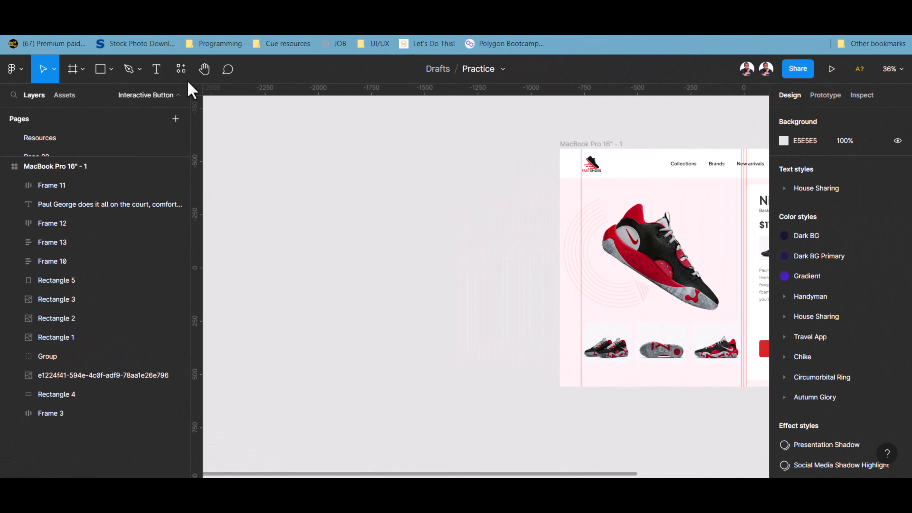
left_click(157, 71)
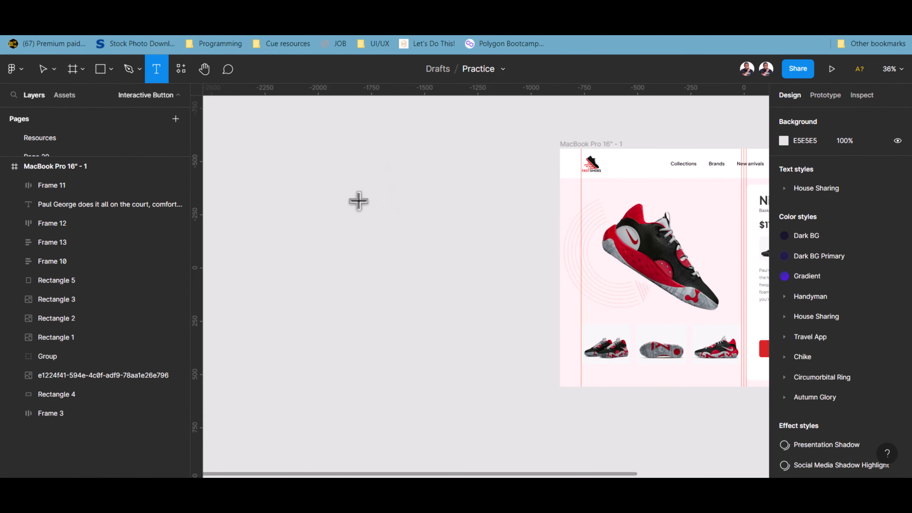
left_click(385, 223)
scroll(393, 232, "up", 3)
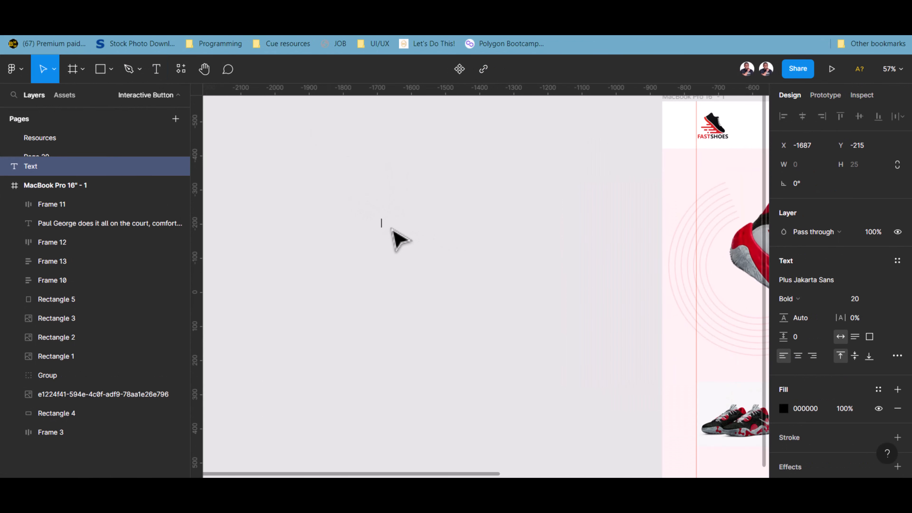
type("#")
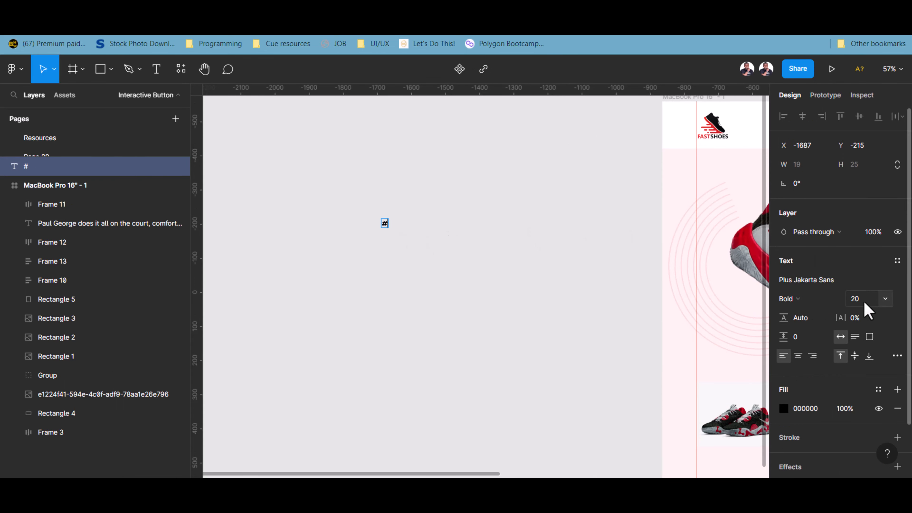
key("Escape")
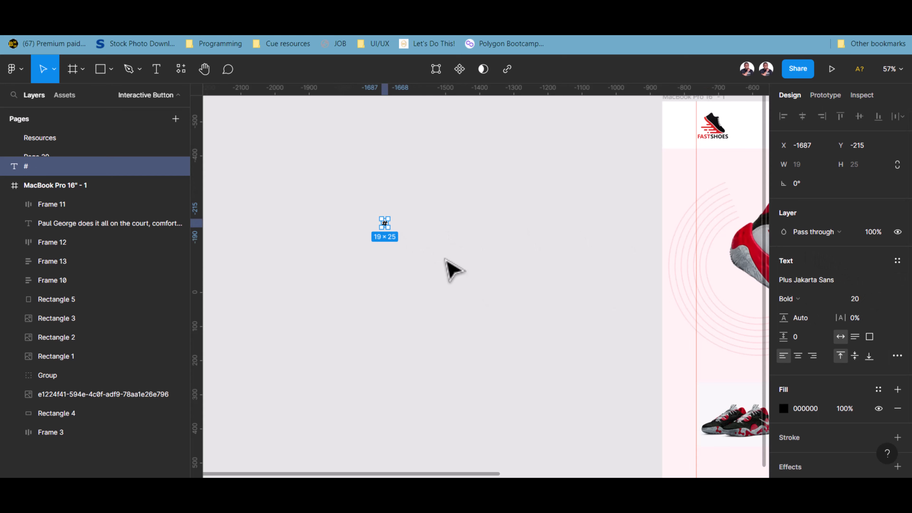
- Wrap the "#" text in an auto layout frame with horizontal padding 30 and vertical padding 15
key("shift+a")
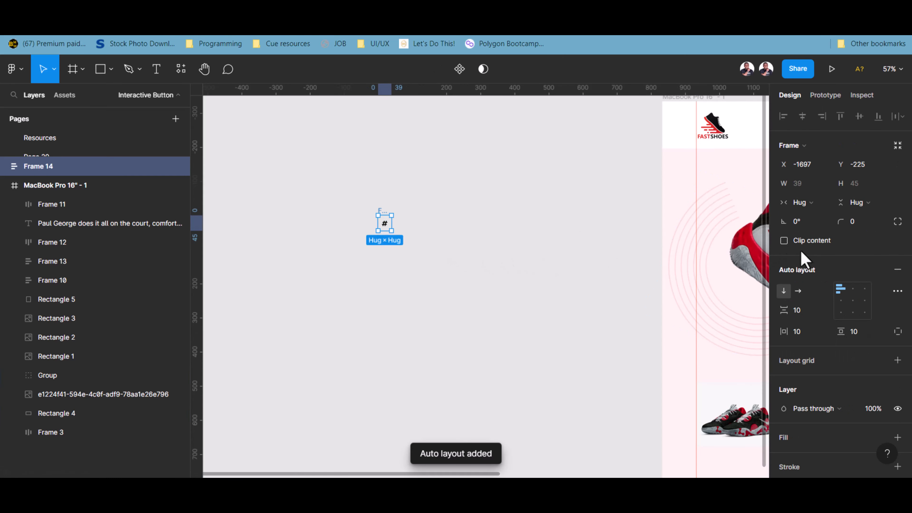
left_click(803, 336)
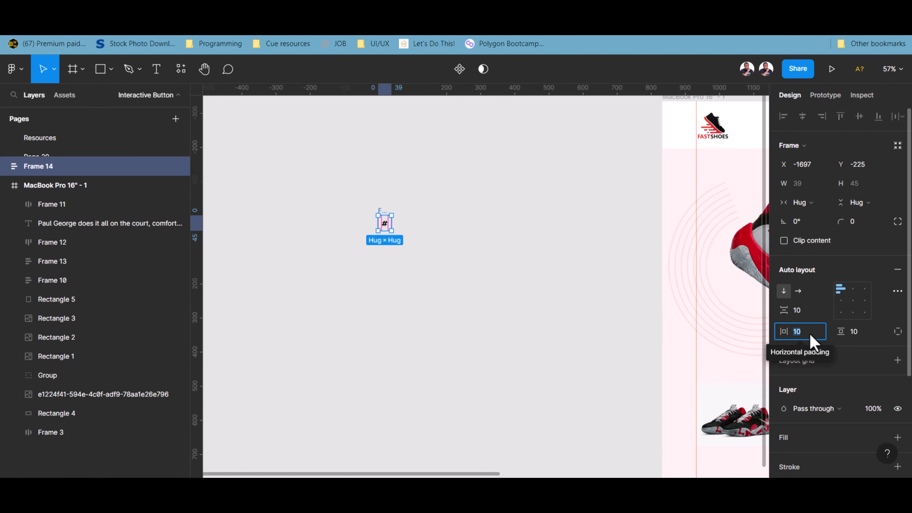
type("30")
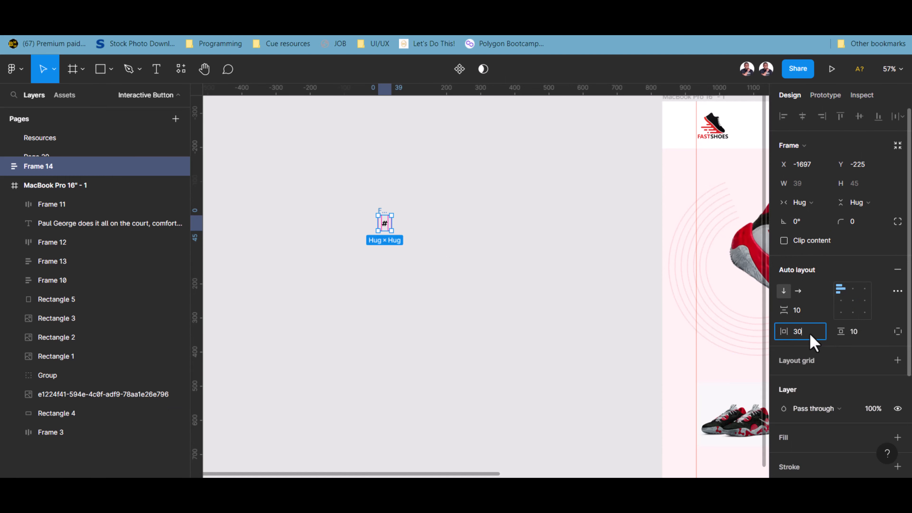
left_click(869, 336)
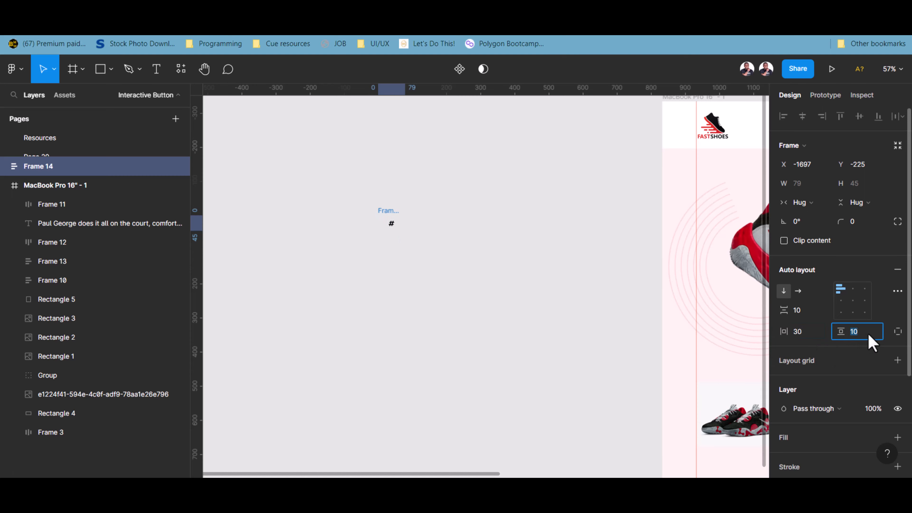
type("15")
key("Return")
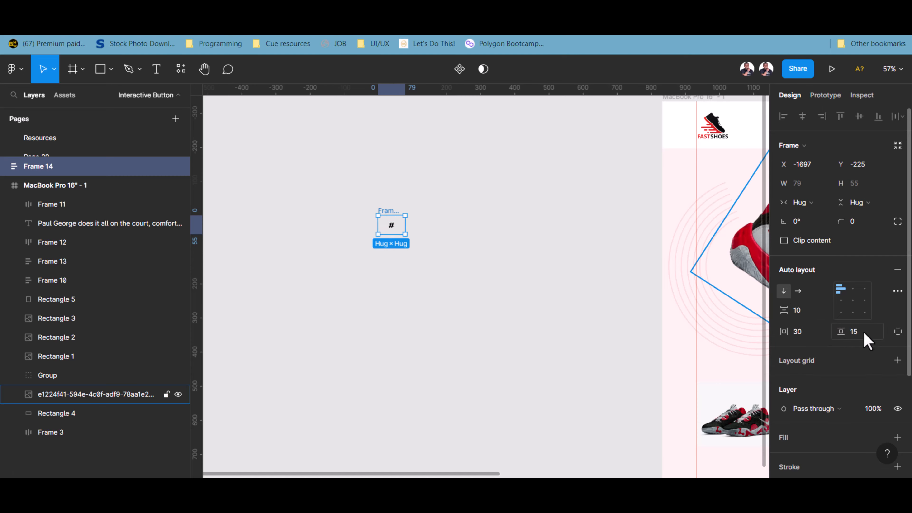
- Change the "#" text colour of the button frame to D72525 using the copied hex value
scroll(869, 377, "down", 4)
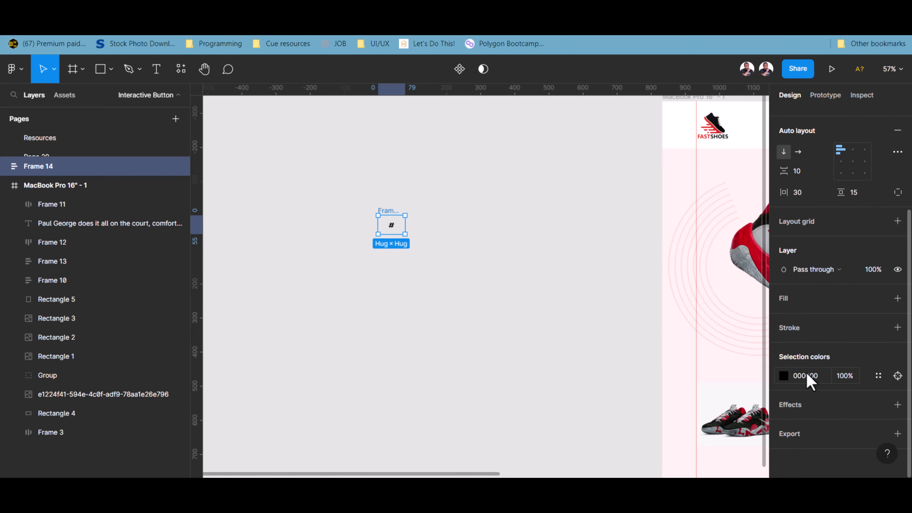
left_click(811, 380)
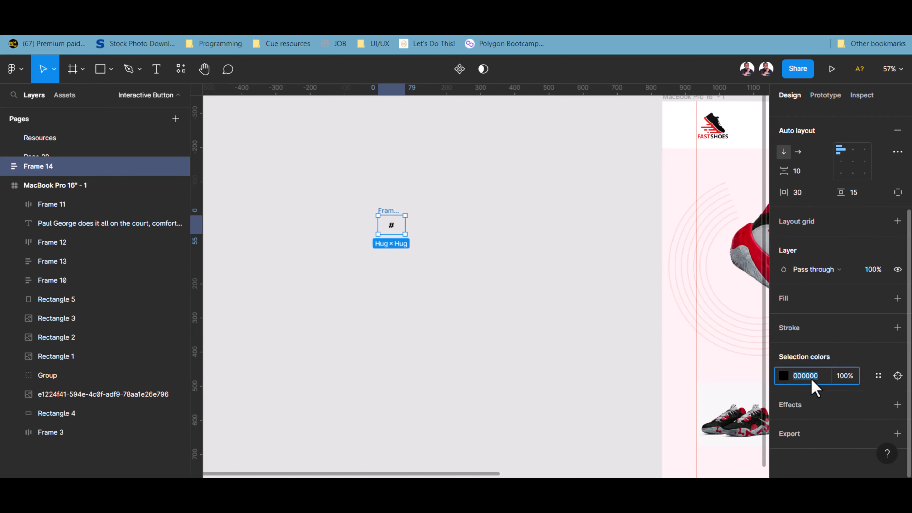
key("super+v")
left_click(755, 249)
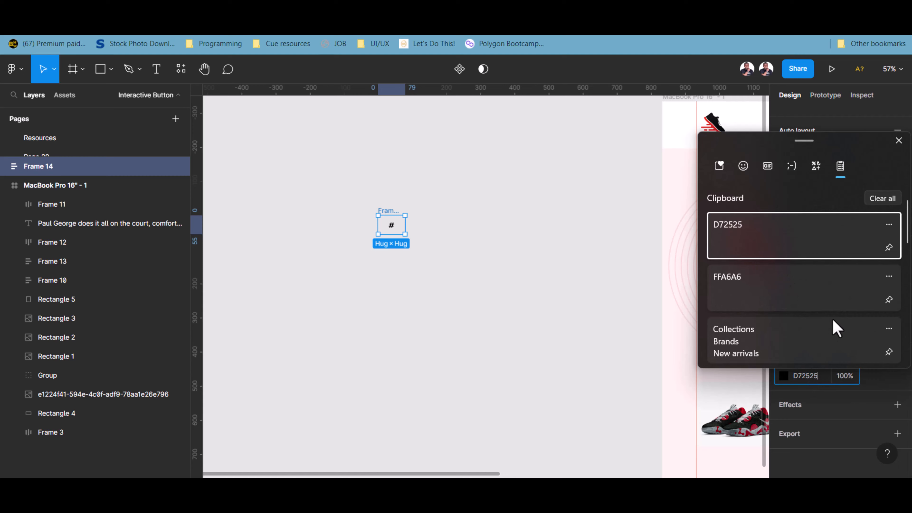
key("Return")
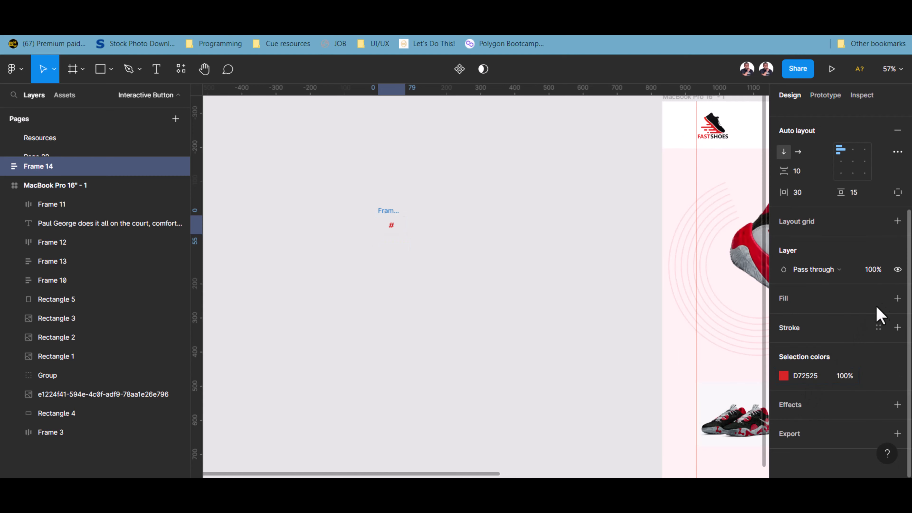
- Add a fill to the button frame and set its colour to the copied hex value FFA6A6
left_click(898, 298)
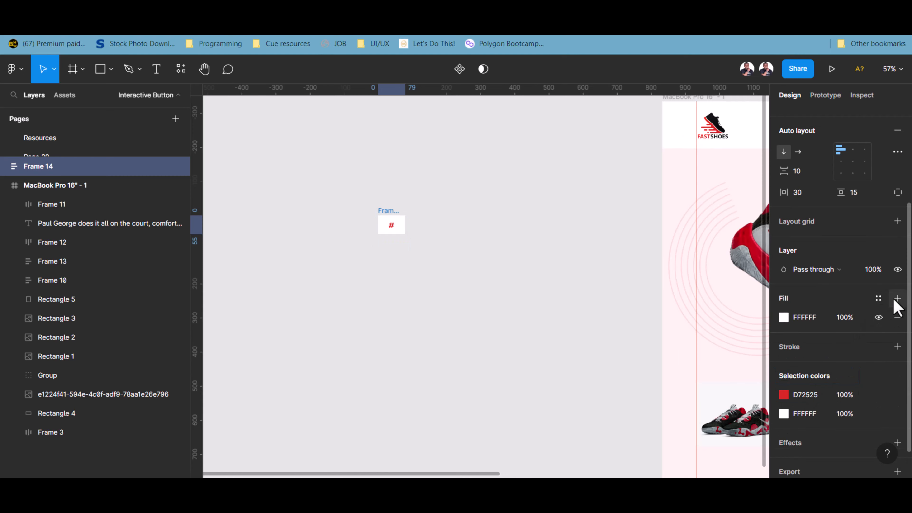
left_click(808, 414)
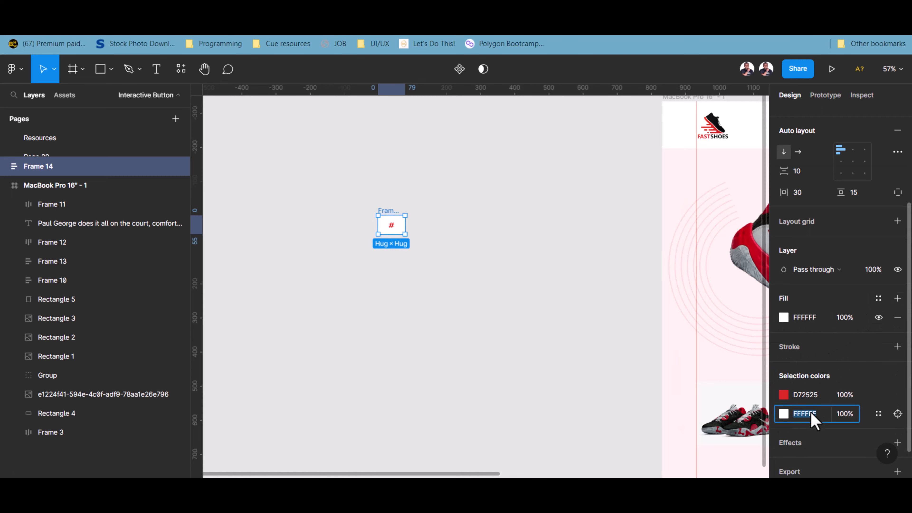
key("super+v")
left_click(778, 338)
key("Return")
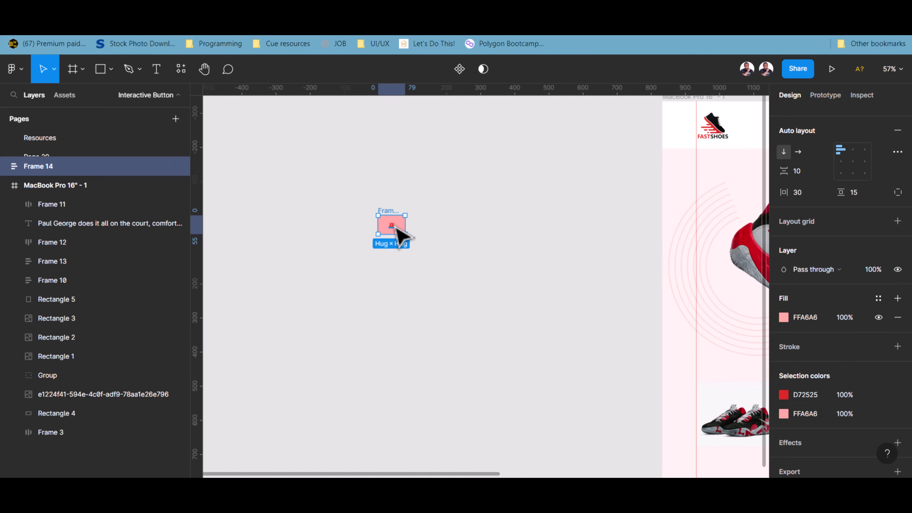
- Convert the button frame into a component named "Number" and set its corner radius to 6
left_click_drag(393, 218, 389, 205)
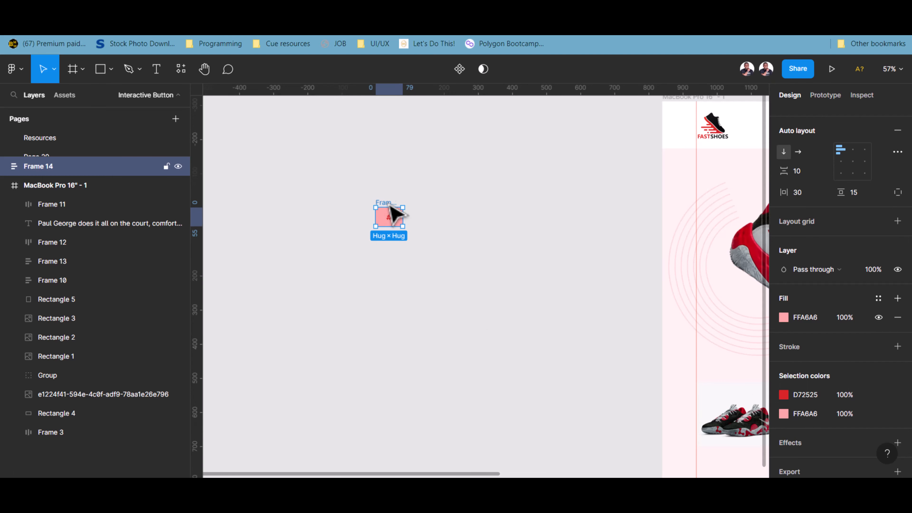
left_click(459, 69)
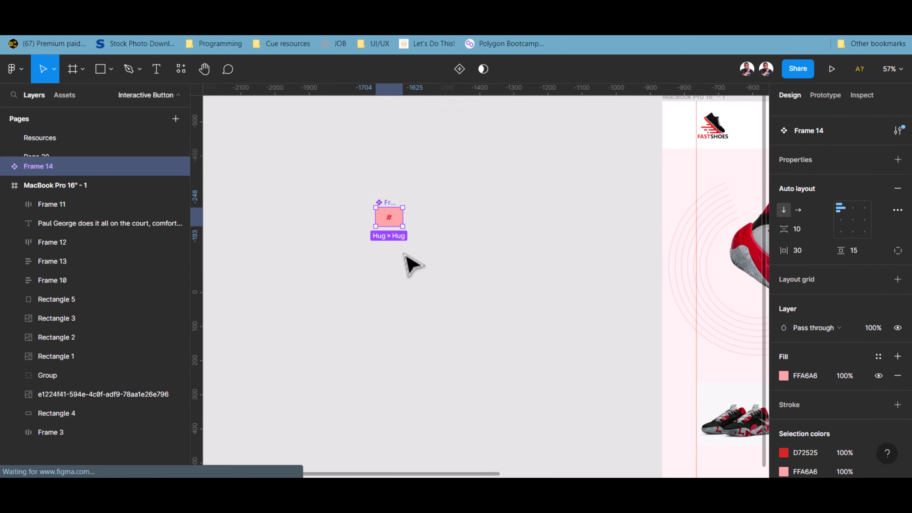
double_click(389, 201)
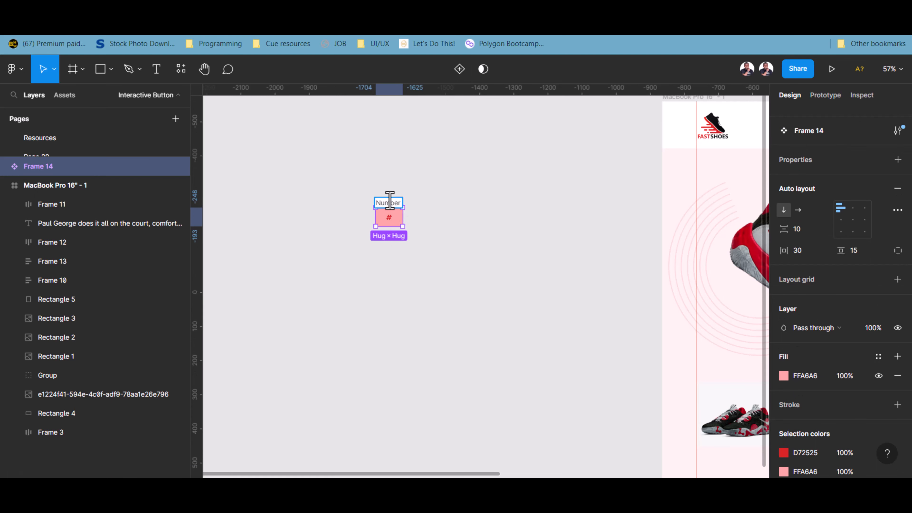
key("Return")
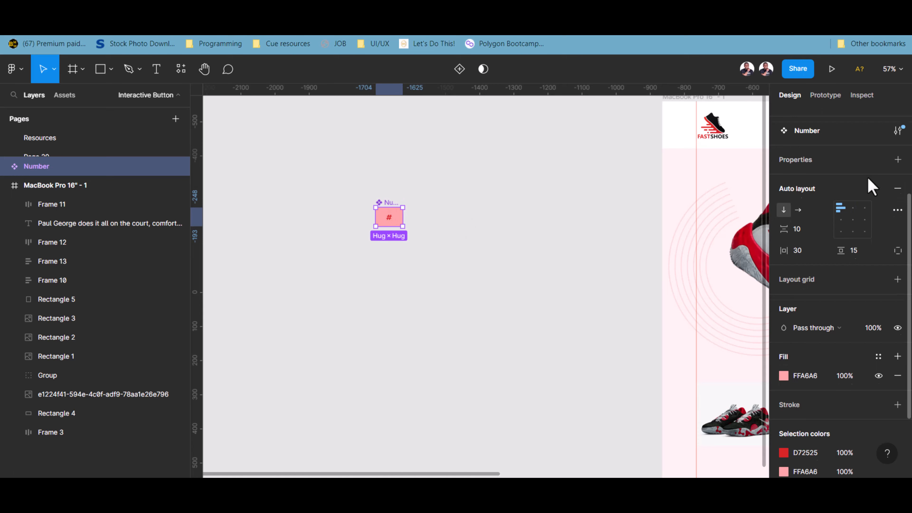
scroll(867, 178, "up", 4)
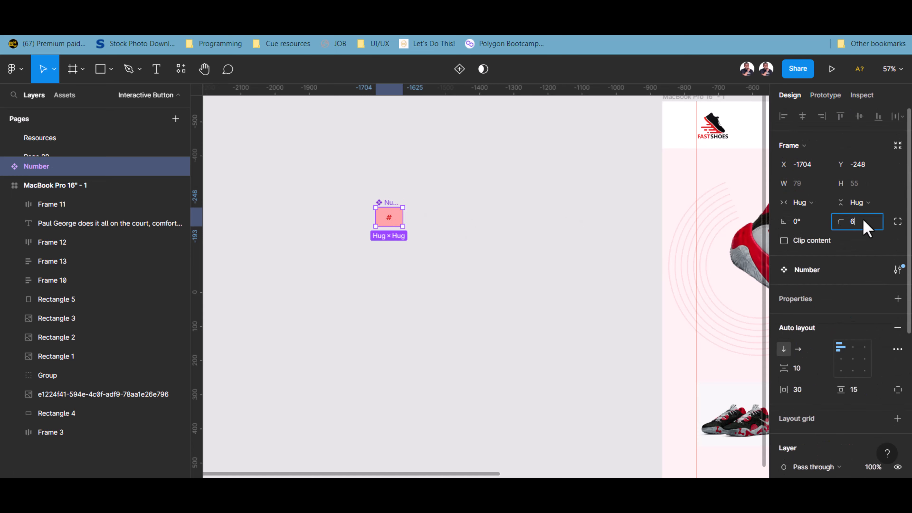
key("Return")
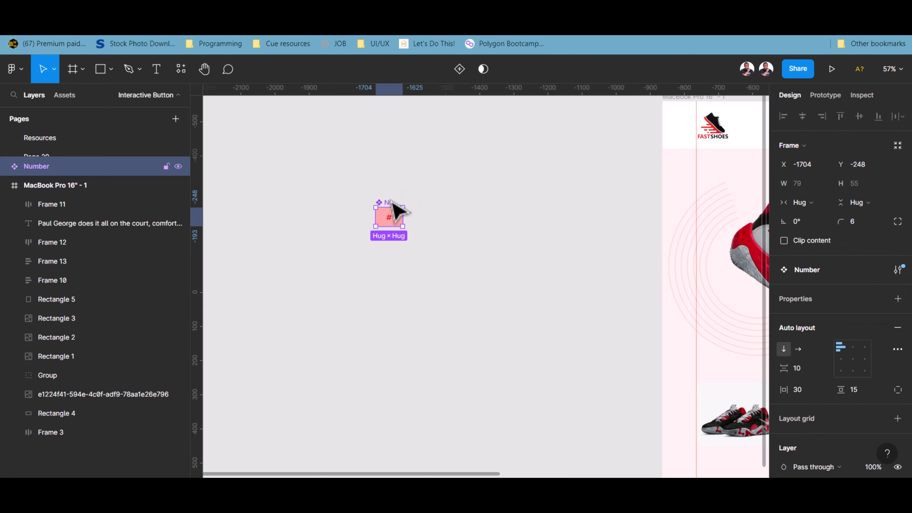
- Move the Number component up on the canvas and place four instances of it in a row below
left_click_drag(391, 200, 369, 162)
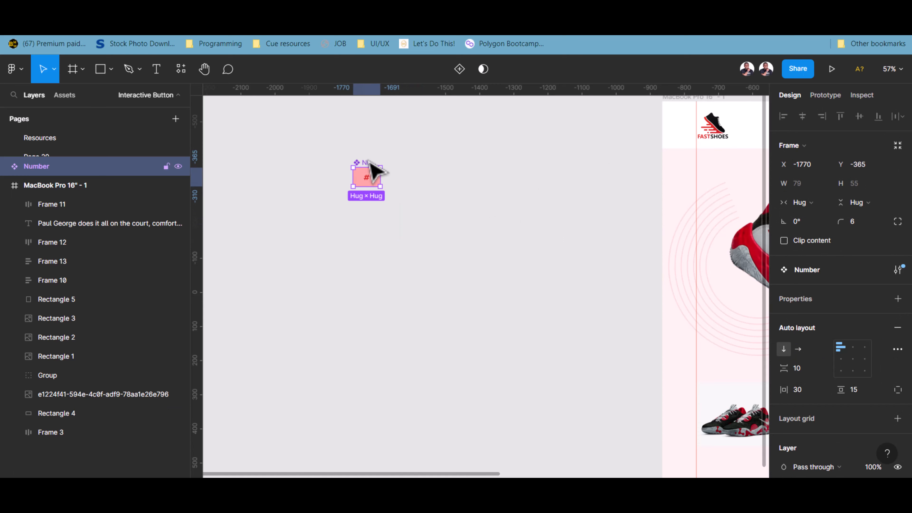
left_click_drag(372, 176, 375, 248)
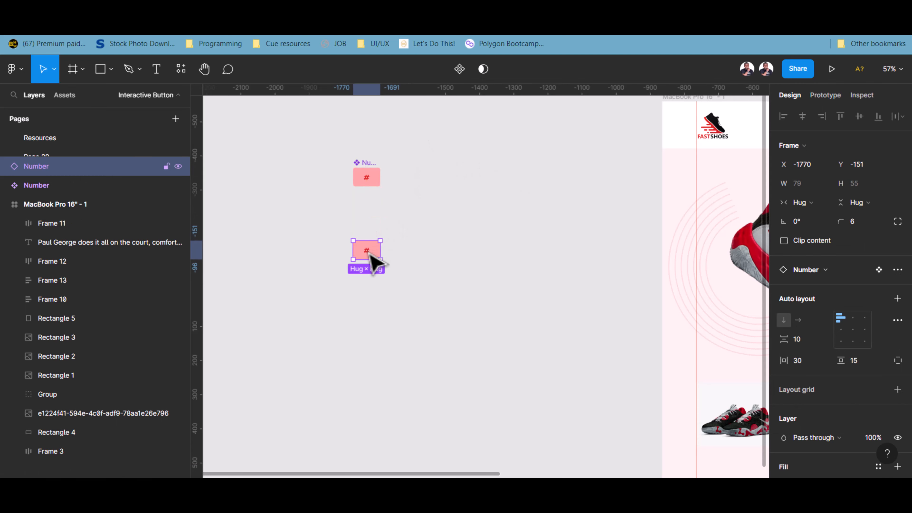
left_click_drag(369, 254, 485, 259)
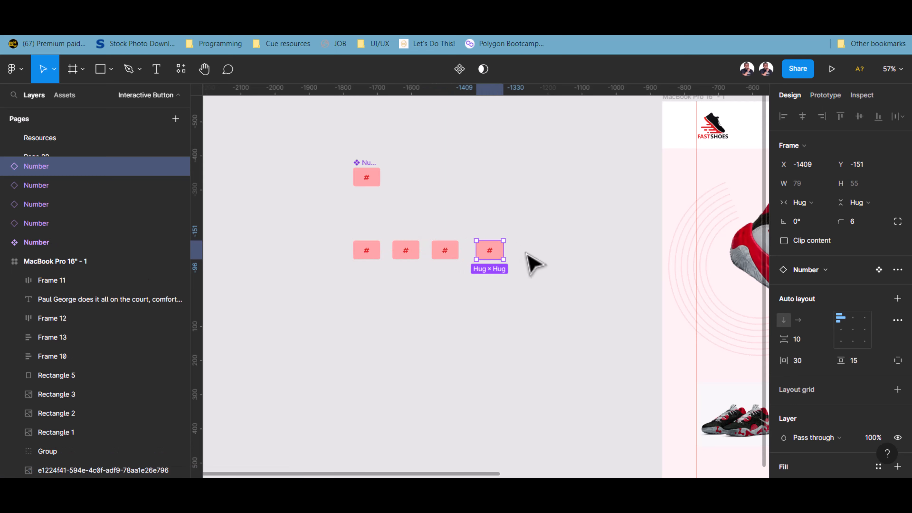
- Group the four Number instances in a horizontal auto layout frame with 40 spacing between items
left_click_drag(545, 287, 353, 238)
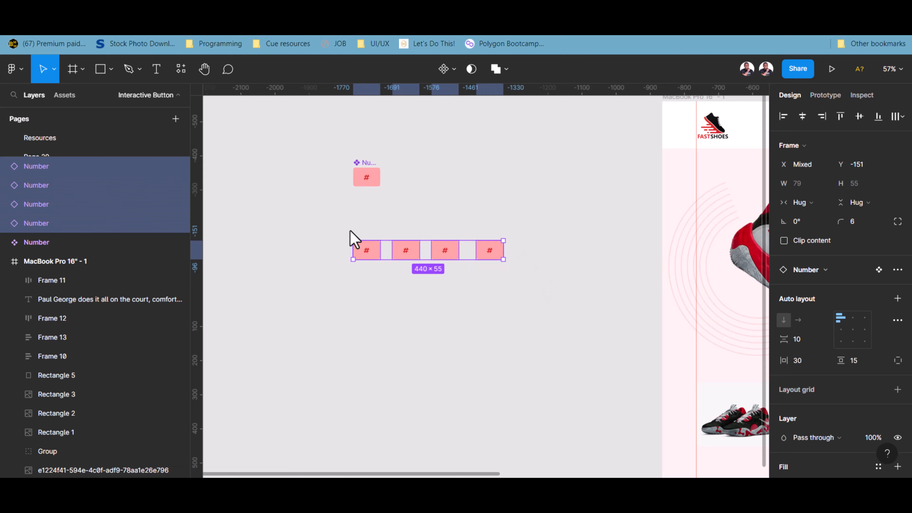
key("shift+a")
left_click(807, 314)
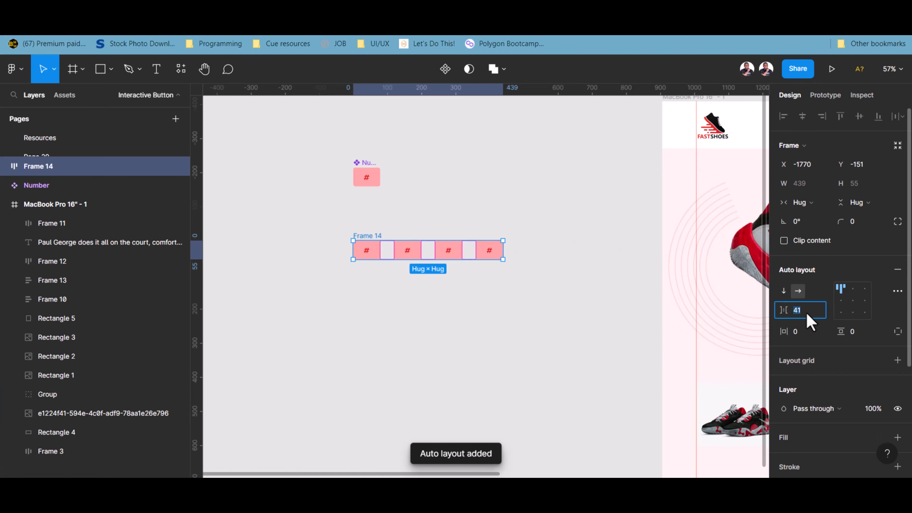
type("40")
key("Return")
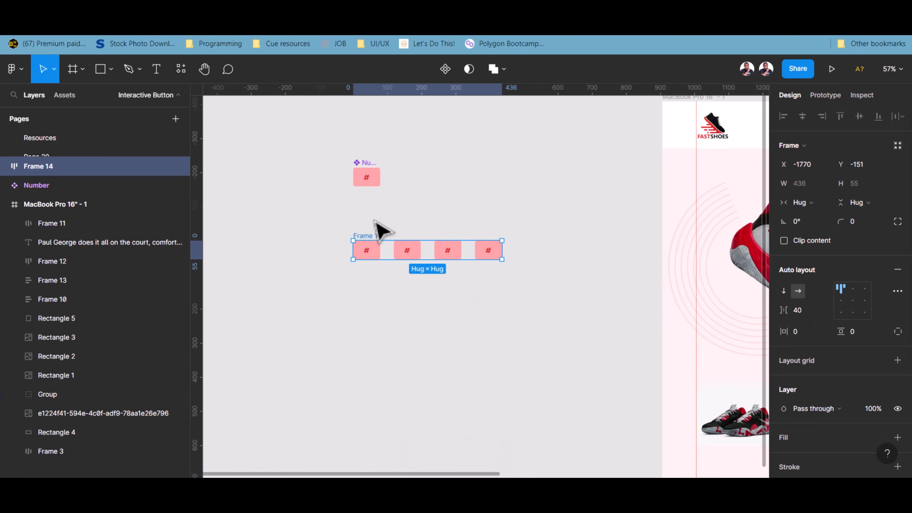
- Convert the four-button row into a component and rename it "Default"
left_click(446, 69)
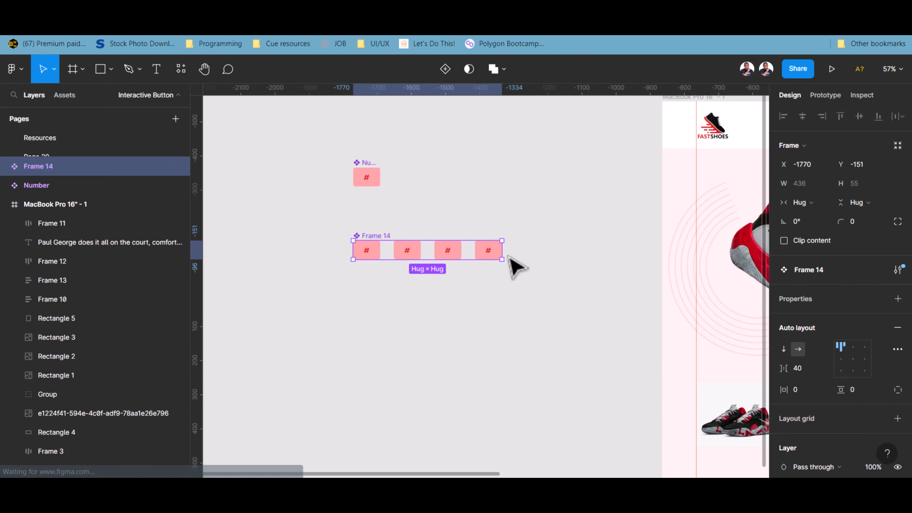
double_click(382, 236)
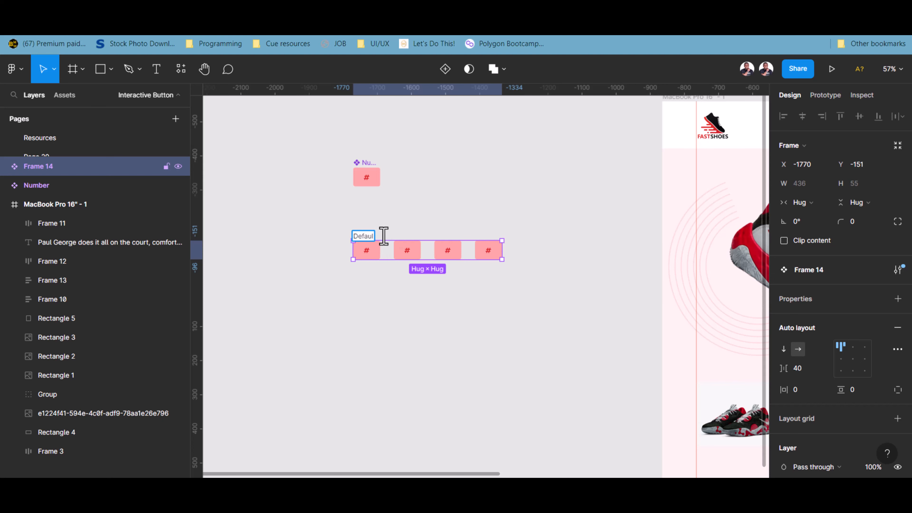
key("Return")
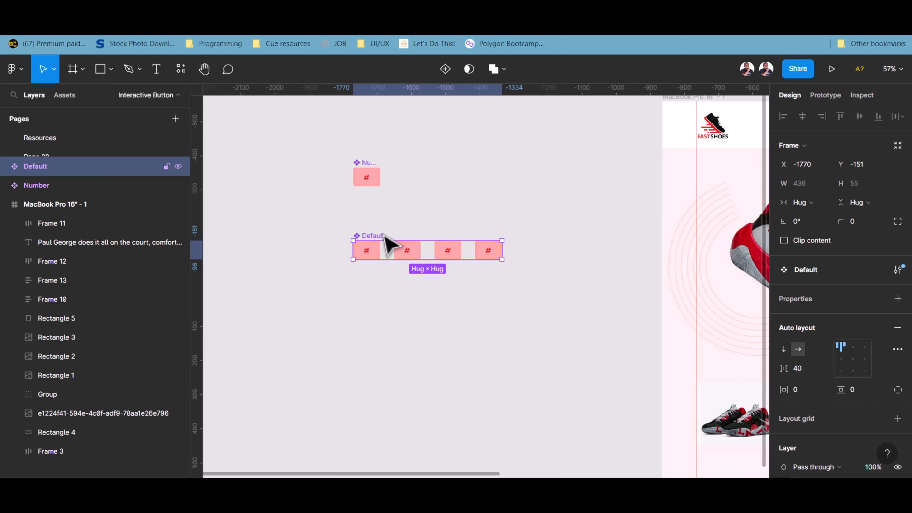
- Add four variants to the Default component and name their Property 1 values 42, 43, 44 and 45
left_click(444, 70)
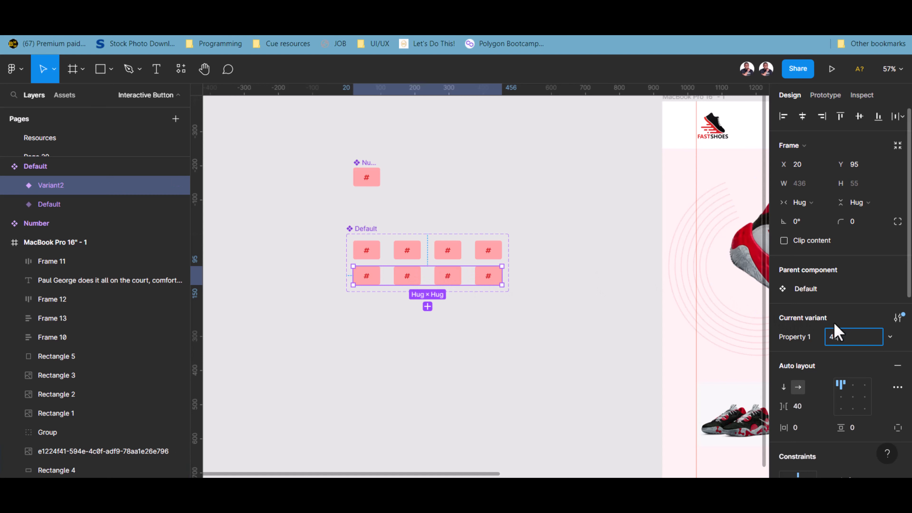
key("Return")
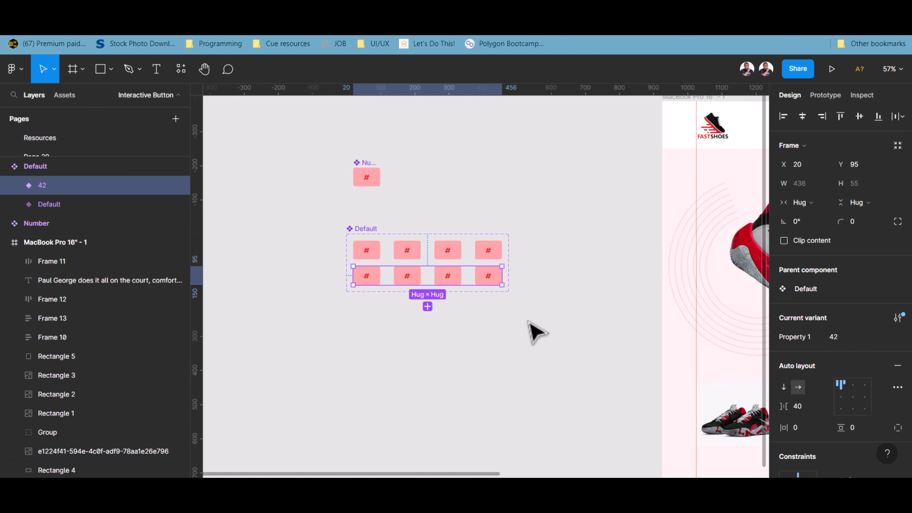
left_click(427, 306)
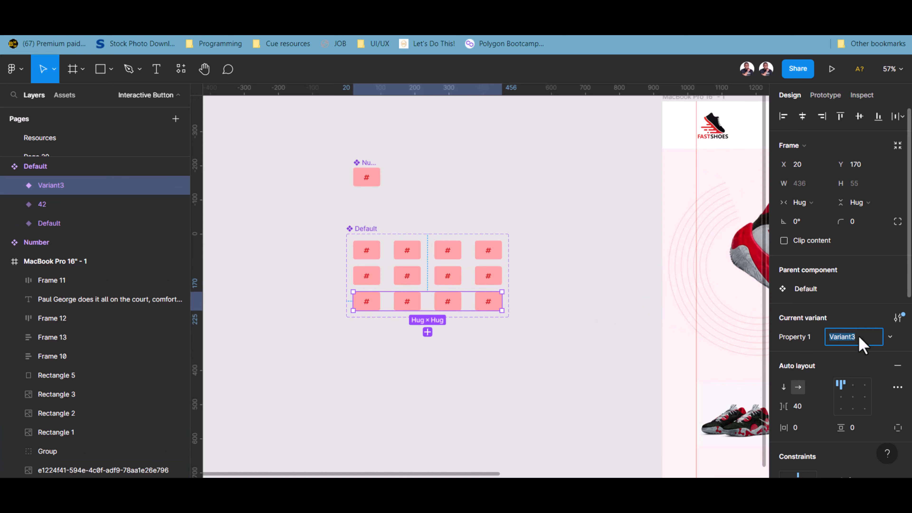
key("Return")
left_click(427, 332)
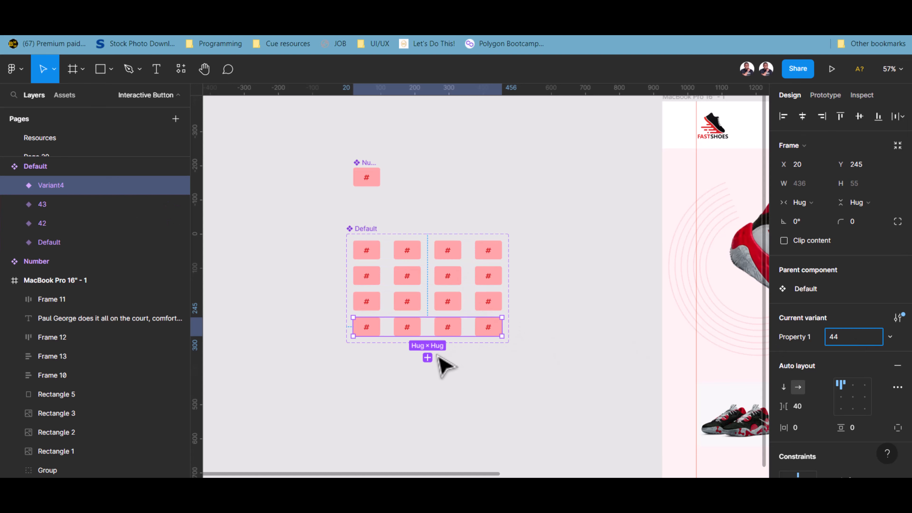
left_click(427, 357)
left_click(849, 330)
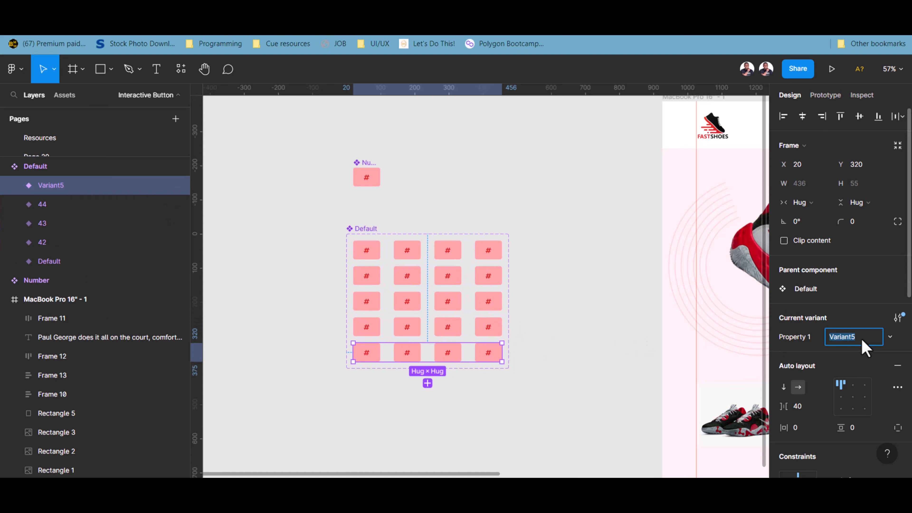
key("Return")
- Replace the "#" label of the first button in the Default variant with 42
left_click(370, 251)
double_click(370, 251)
double_click(370, 251)
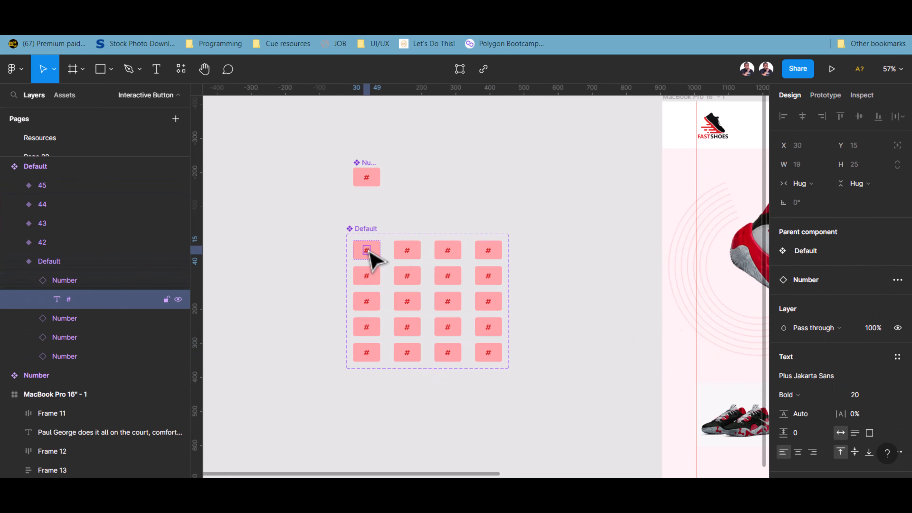
key("4")
key("2")
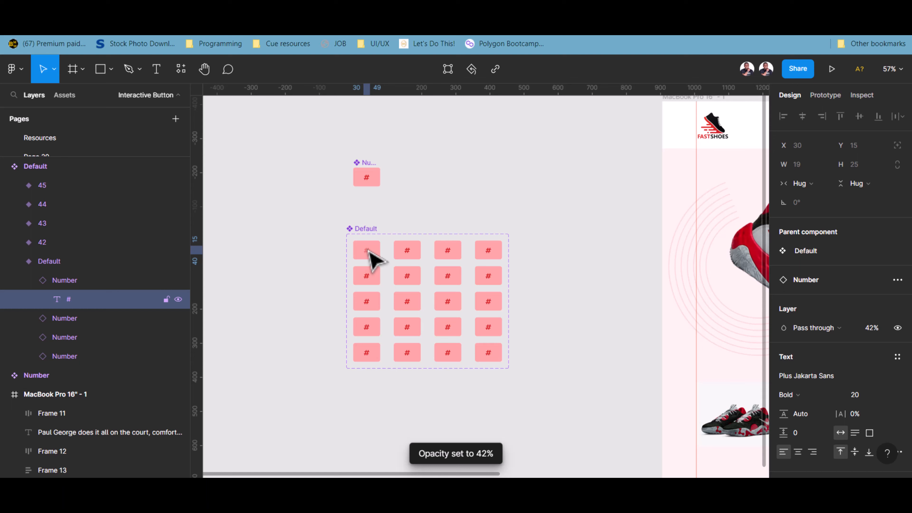
double_click(368, 251)
type("42")
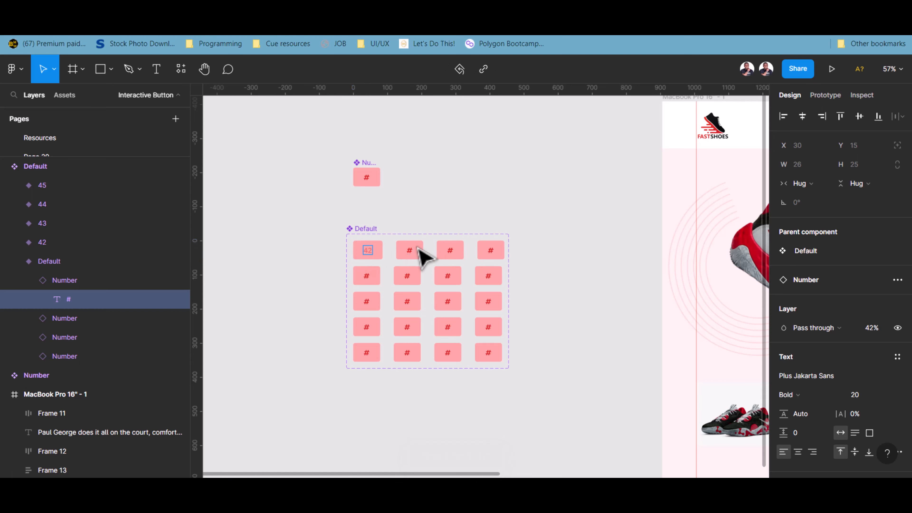
- Replace the "#" labels of the second, third and fourth buttons in the Default variant with 43, 44 and 45
double_click(410, 252)
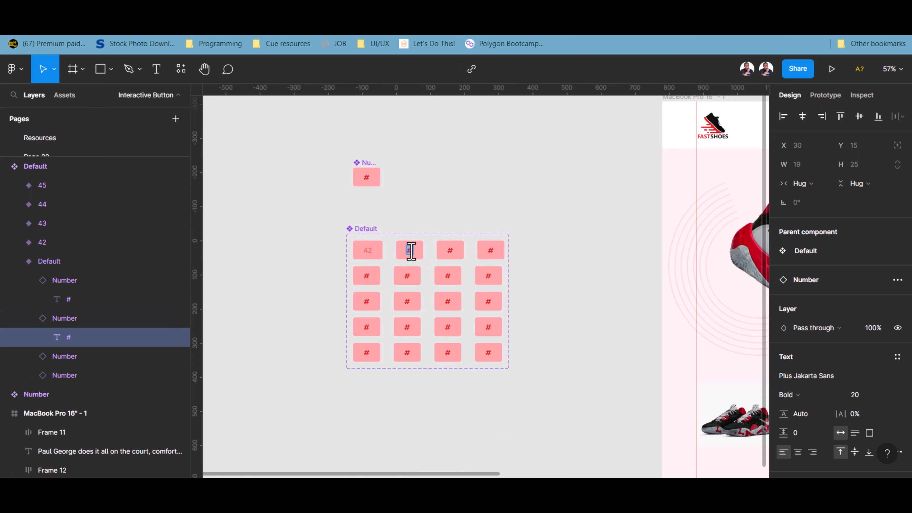
type("43")
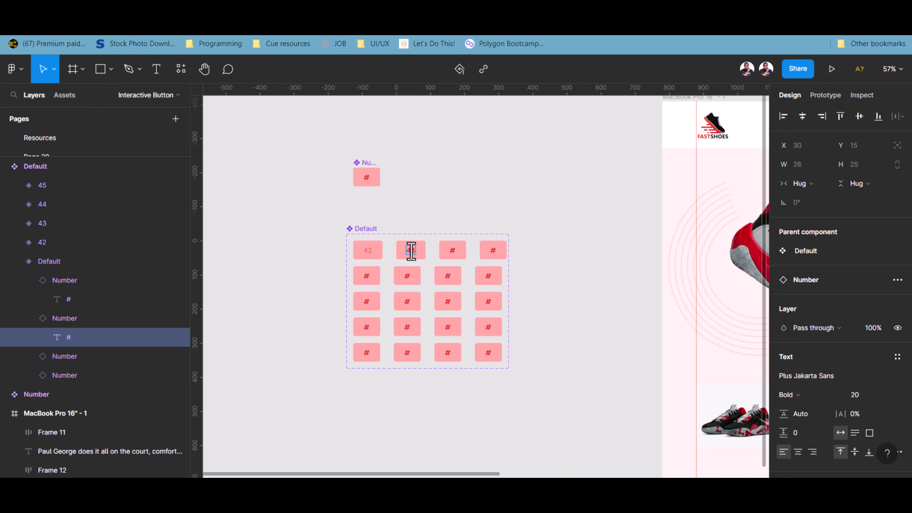
double_click(452, 249)
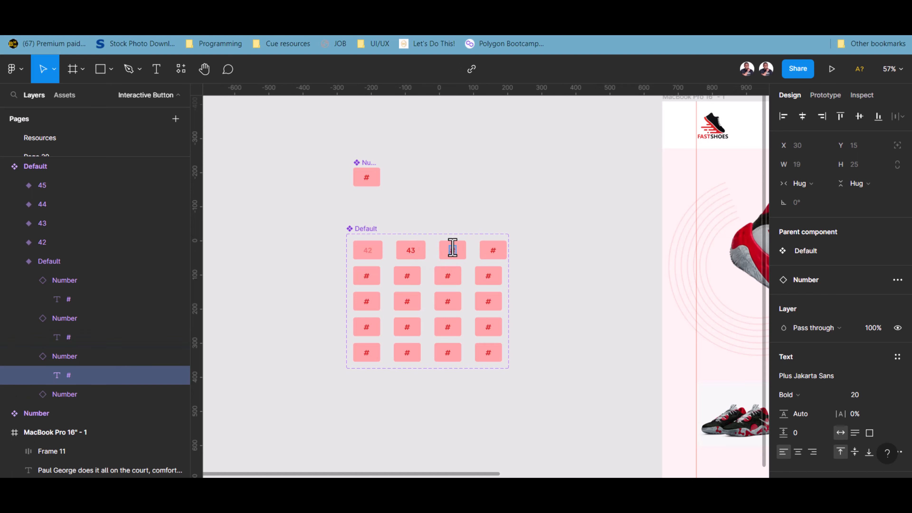
type("44")
double_click(495, 250)
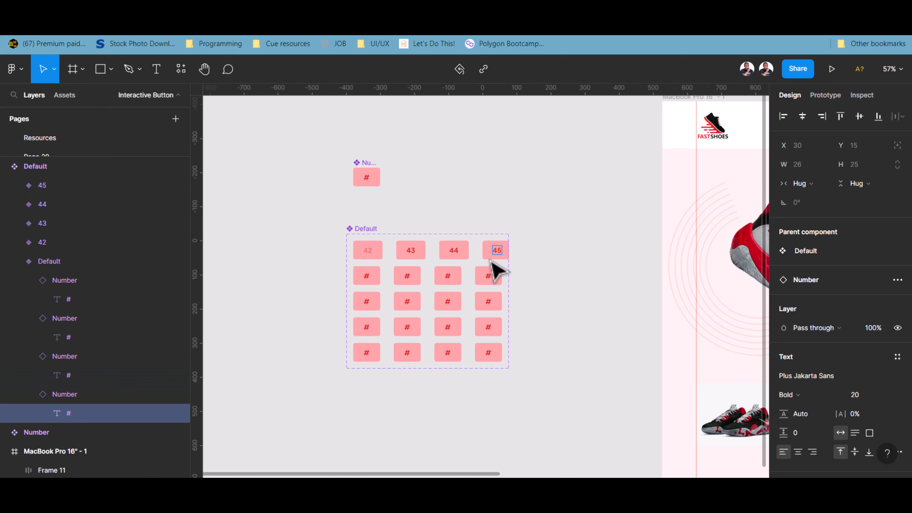
- Restore the 42 label of the first button in the Default variant to full opacity
double_click(367, 276)
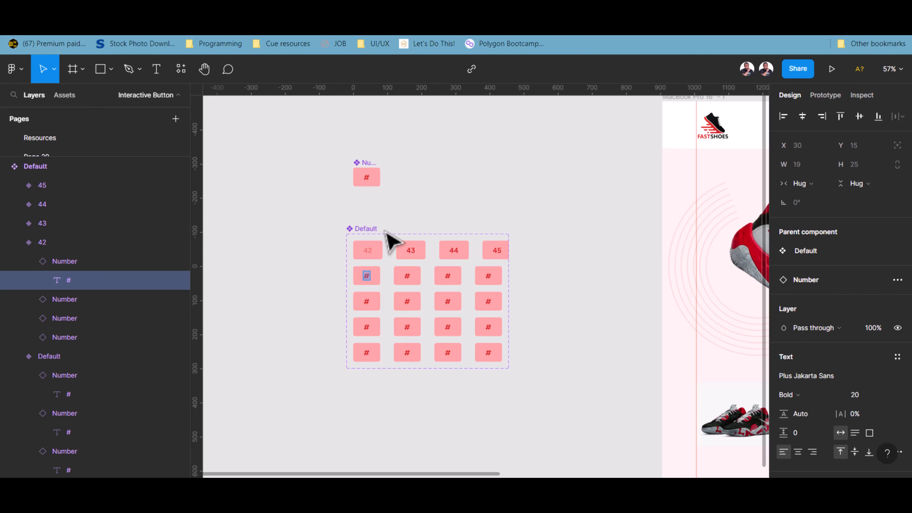
double_click(368, 250)
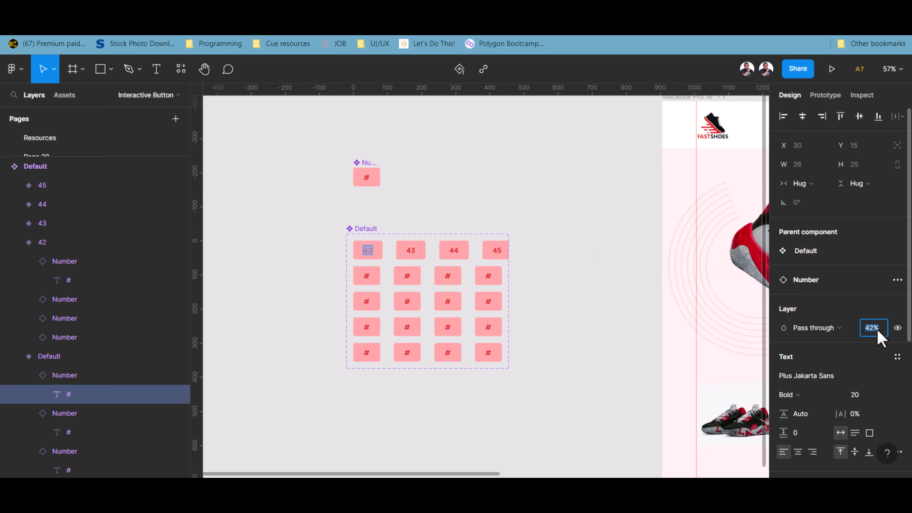
left_click(443, 197)
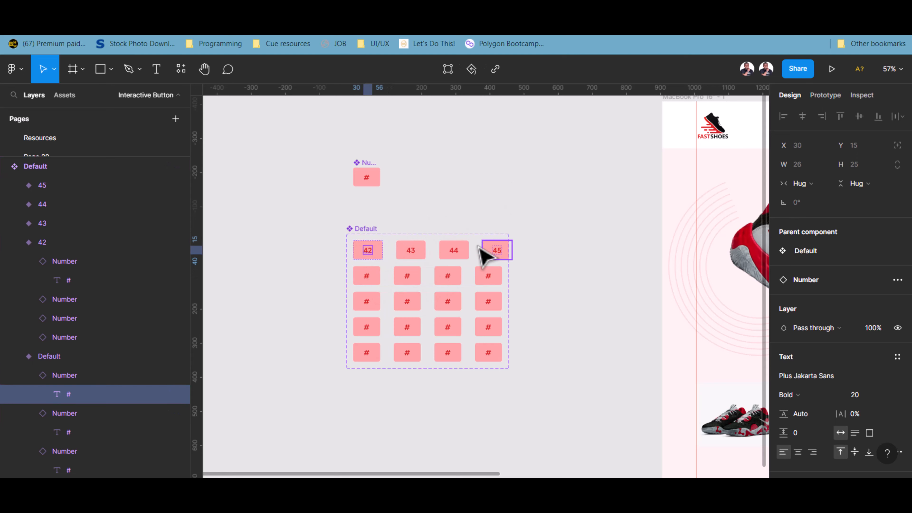
- Examine the rows of the Default component set and the layers nested in the Default and 42 variants
left_click(482, 255)
scroll(182, 278, "down", 3)
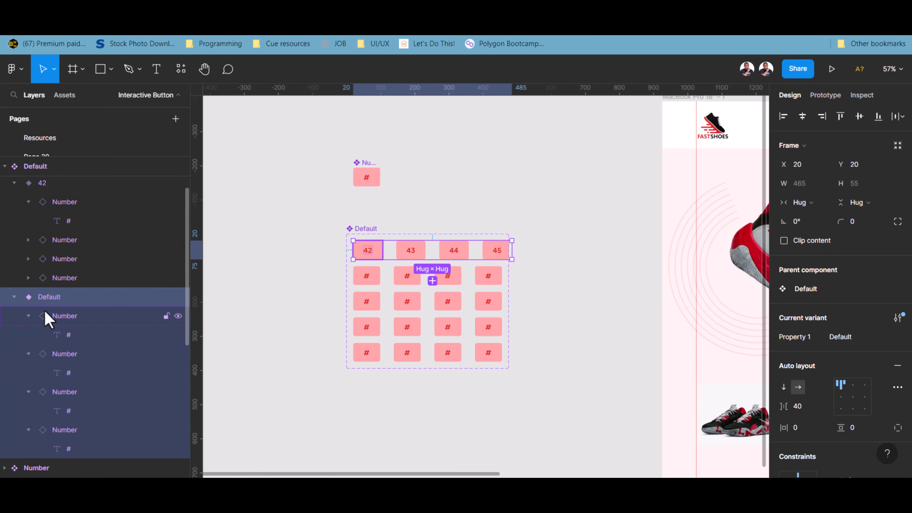
left_click(13, 296)
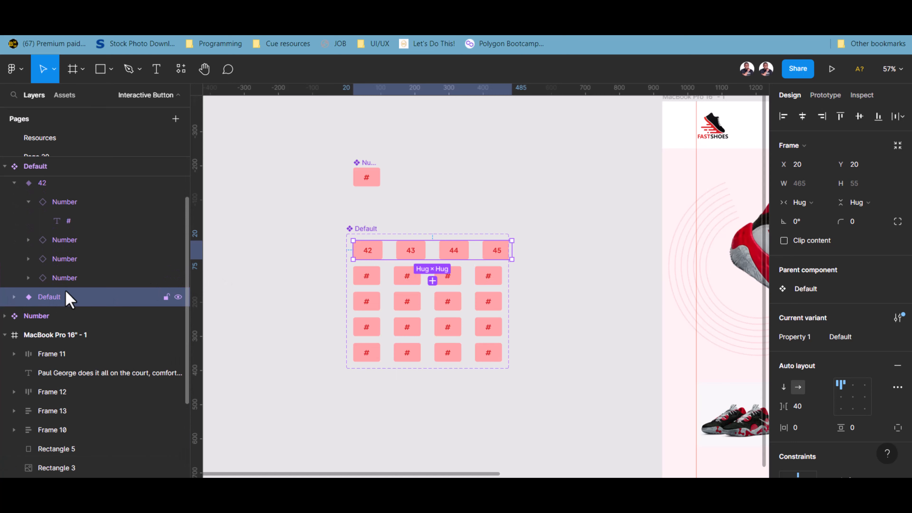
left_click(80, 278)
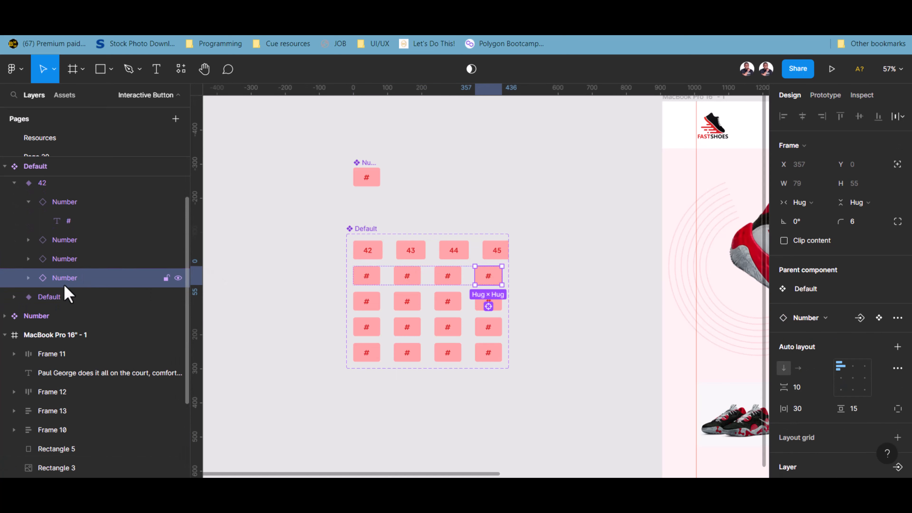
left_click(28, 278)
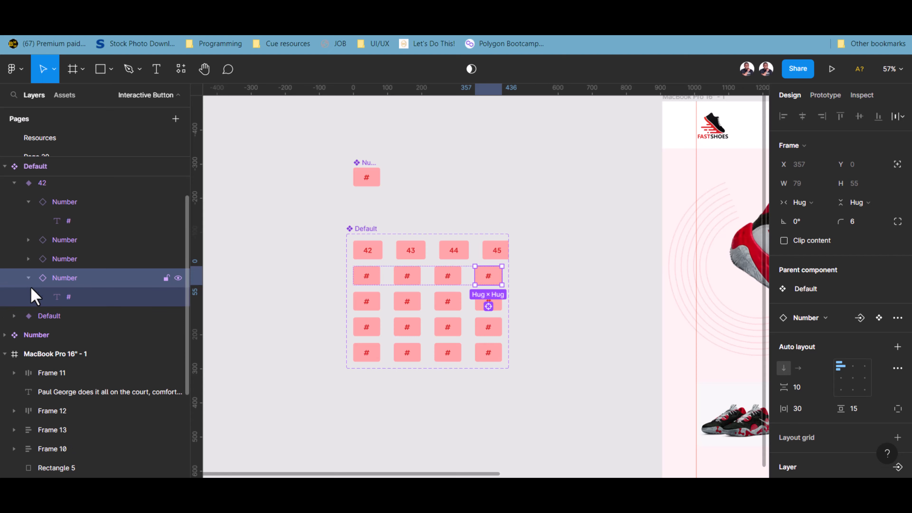
left_click(374, 280)
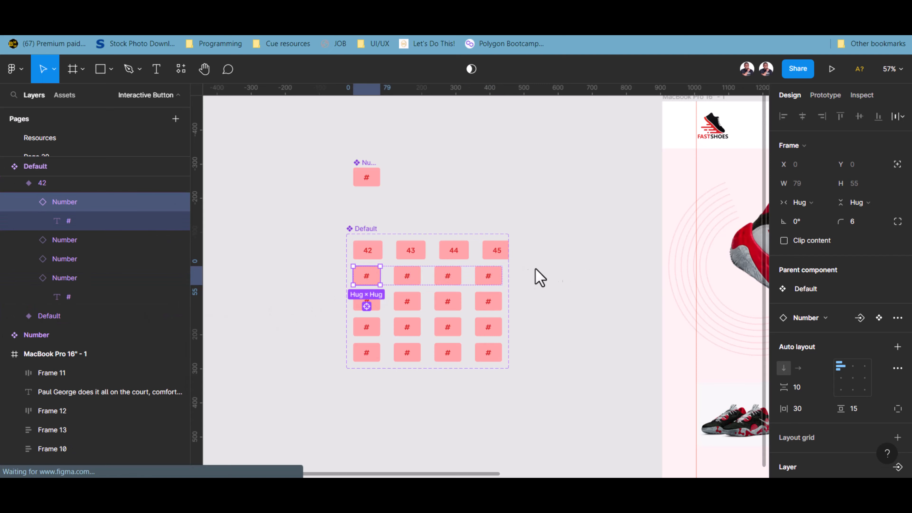
left_click(576, 270)
left_click(480, 279)
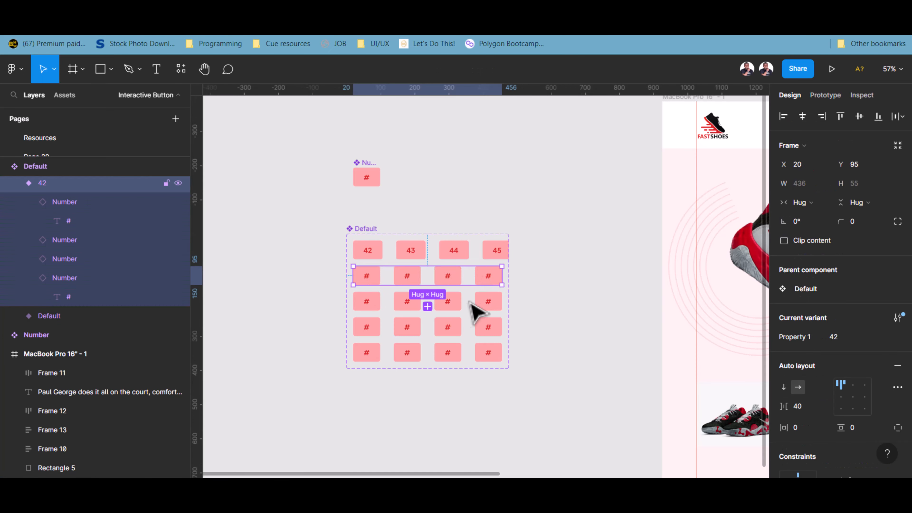
left_click(471, 315)
left_click(474, 331)
left_click(468, 350)
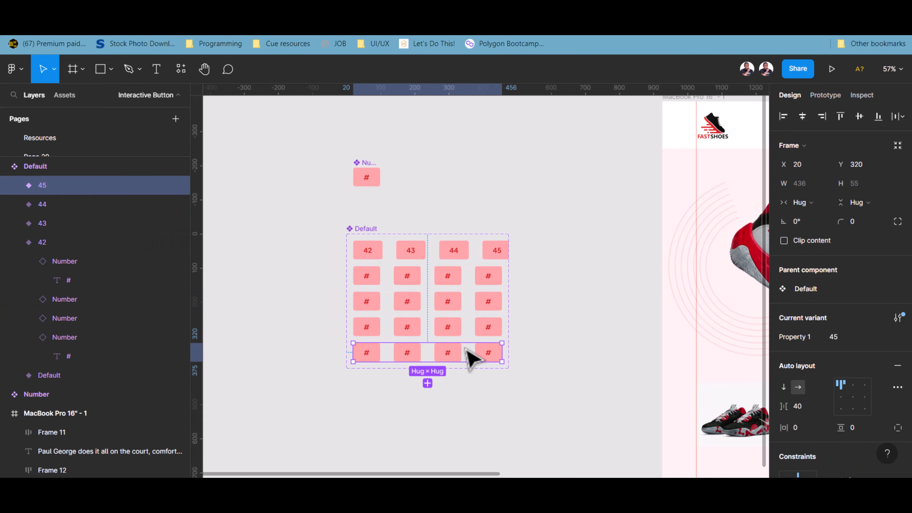
- Link the 42 and 43 buttons of the Default variant to the 42 and 43 variants with On click, Change to interactions
left_click(477, 252)
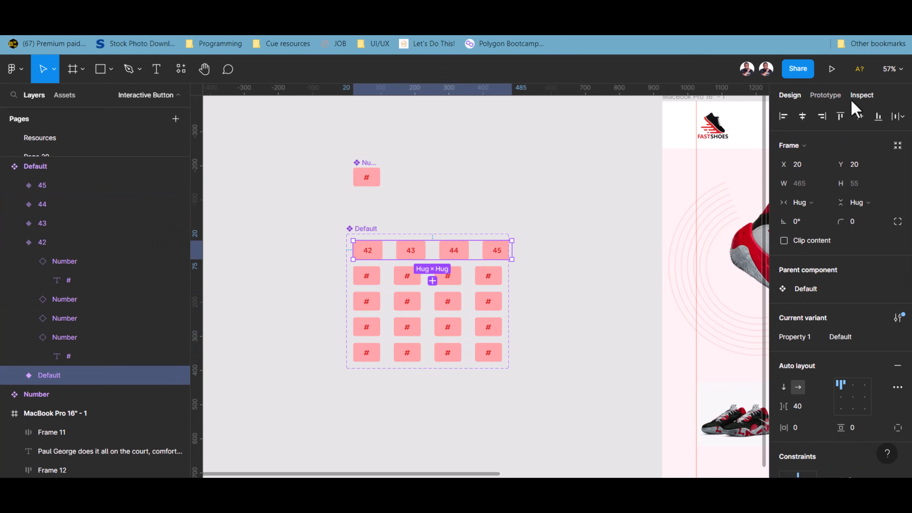
left_click(833, 96)
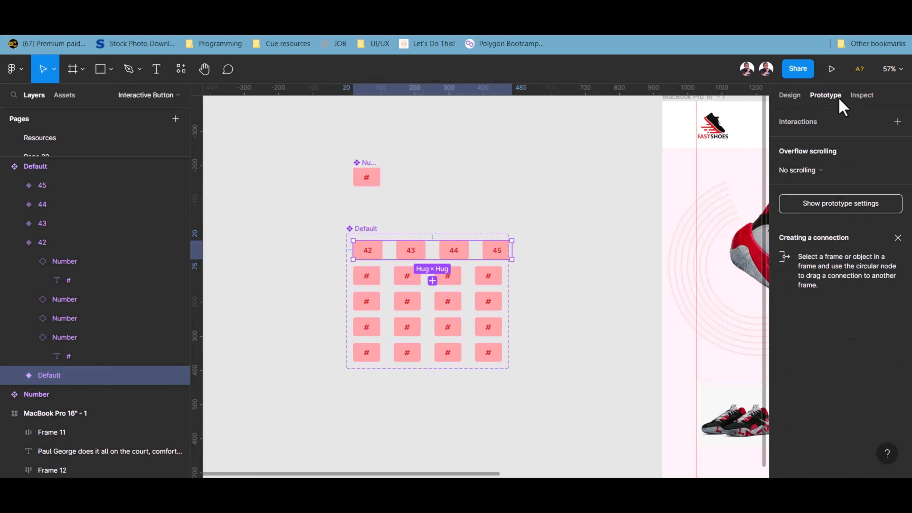
left_click(368, 253)
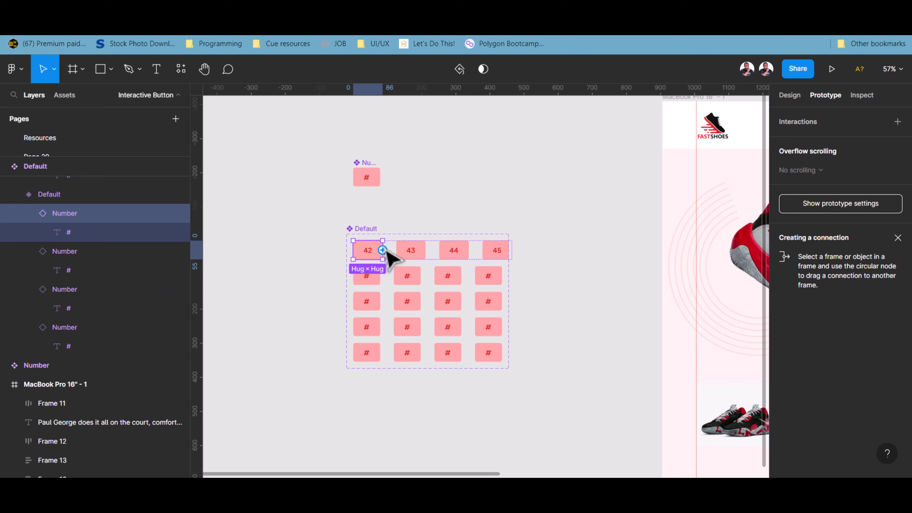
left_click_drag(383, 250, 387, 276)
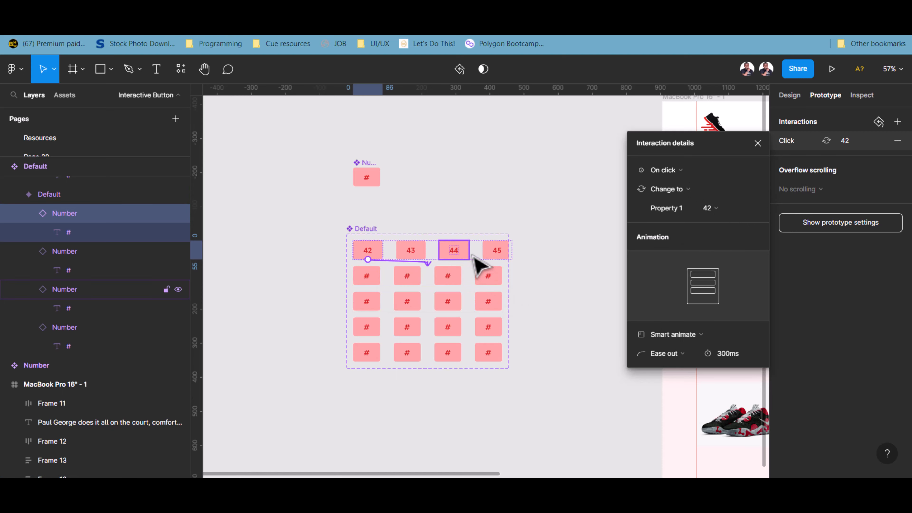
left_click(412, 252)
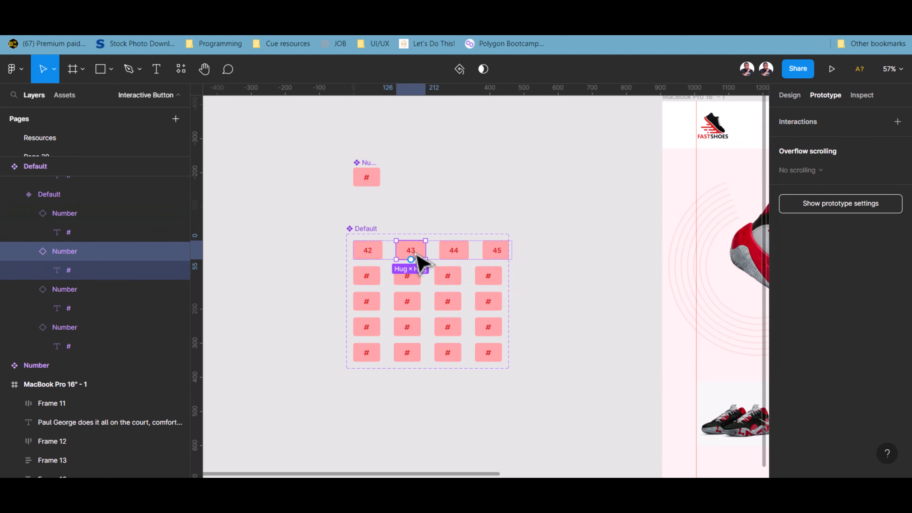
left_click_drag(441, 290, 441, 298)
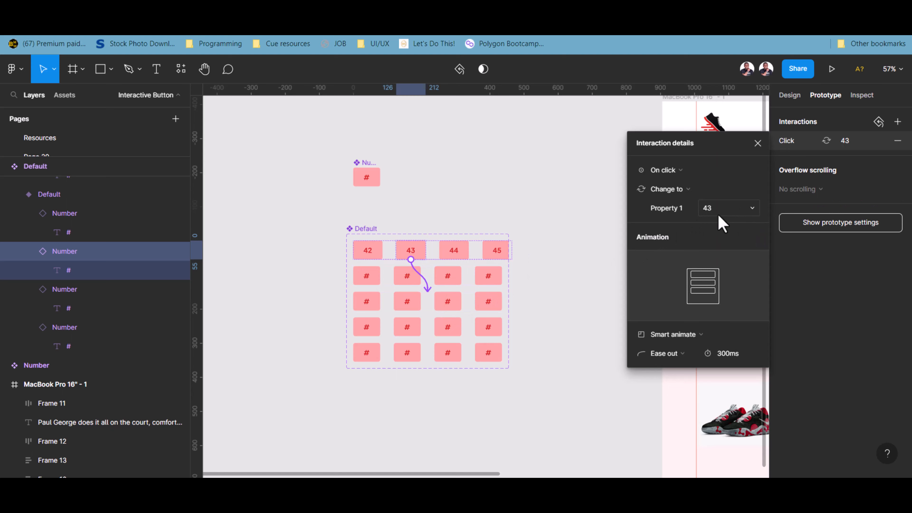
- Link the 44 and 45 buttons of the Default variant to the 44 and 45 variants with On click, Change to interactions
left_click(466, 251)
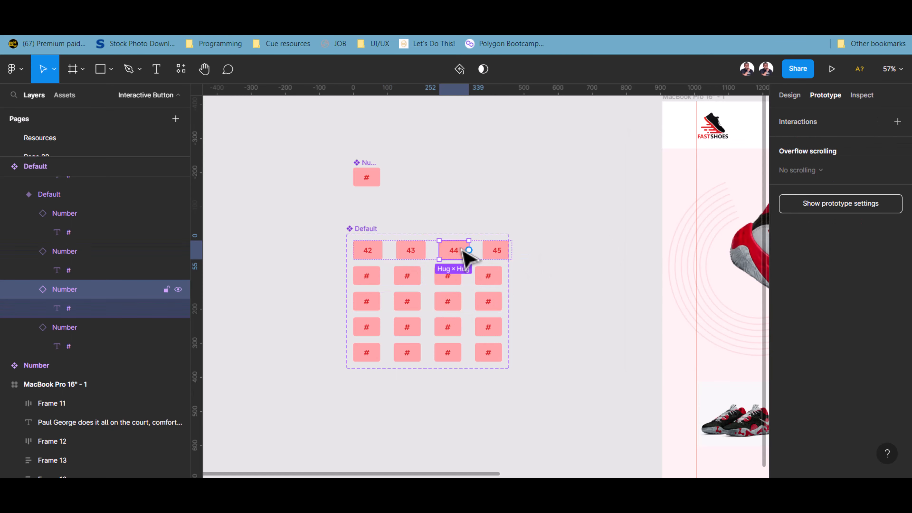
left_click_drag(468, 252, 457, 321)
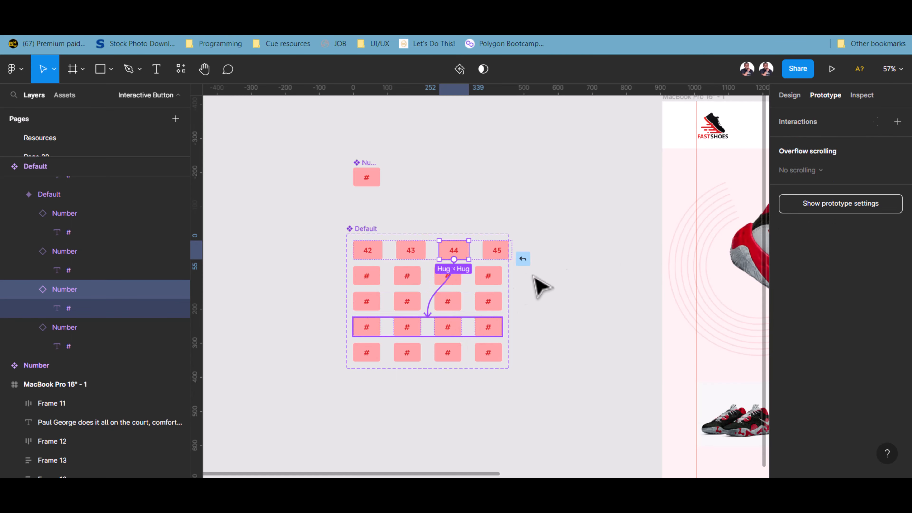
left_click(499, 255)
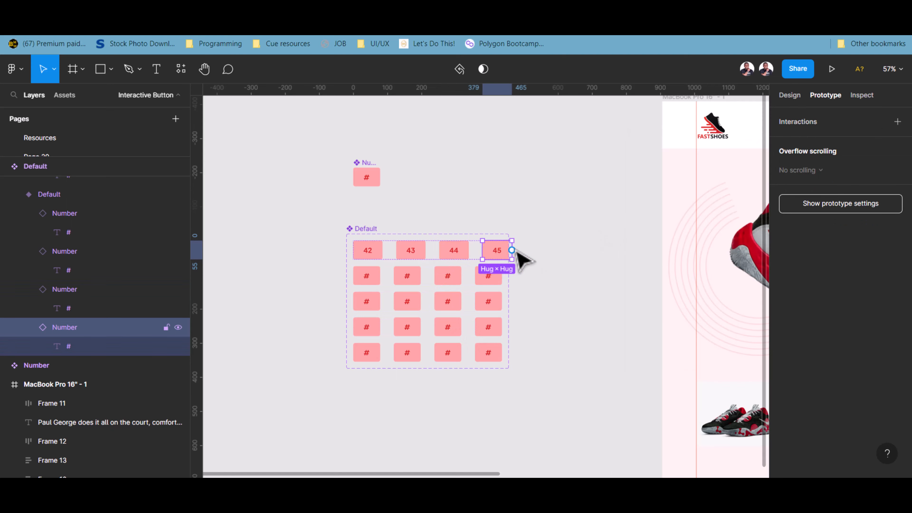
left_click_drag(512, 250, 446, 353)
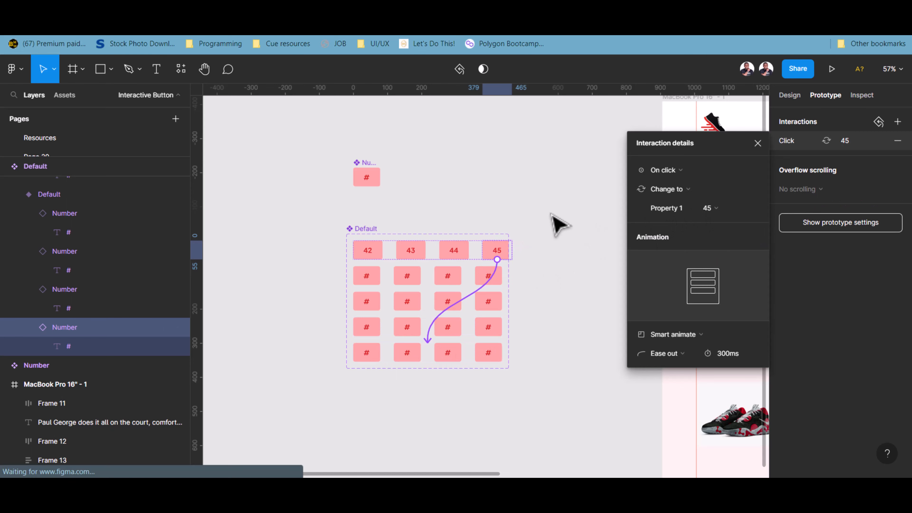
left_click(542, 250)
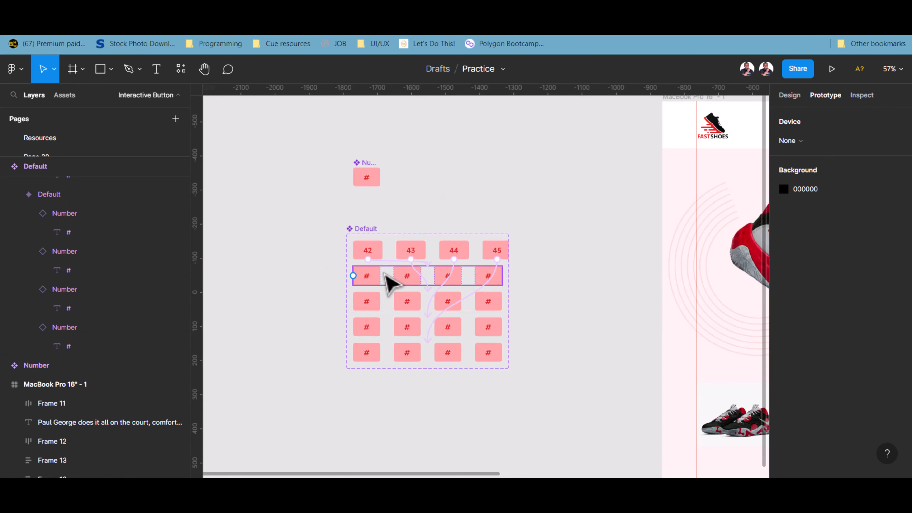
- Delete all four Number instances inside the 42 variant, keeping the empty variant frame
left_click(385, 275)
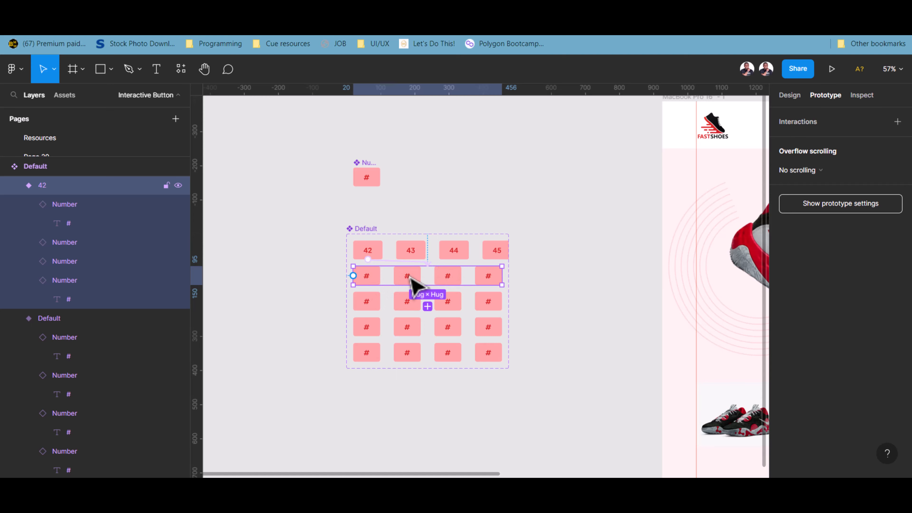
key("Return")
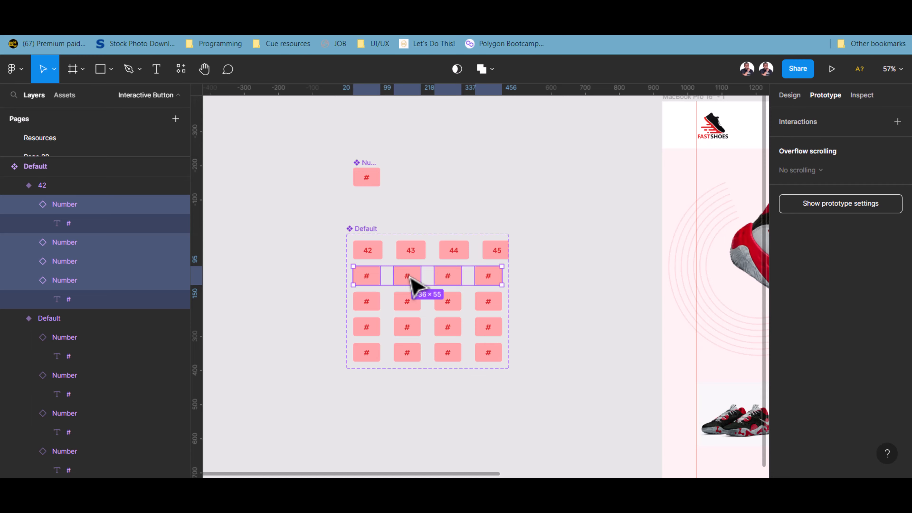
key("Delete")
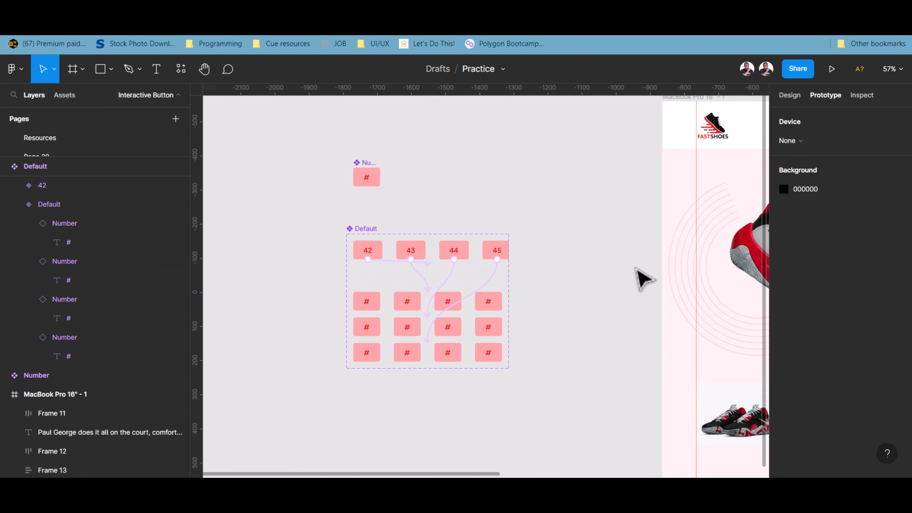
left_click(466, 277)
scroll(458, 273, "up", 5)
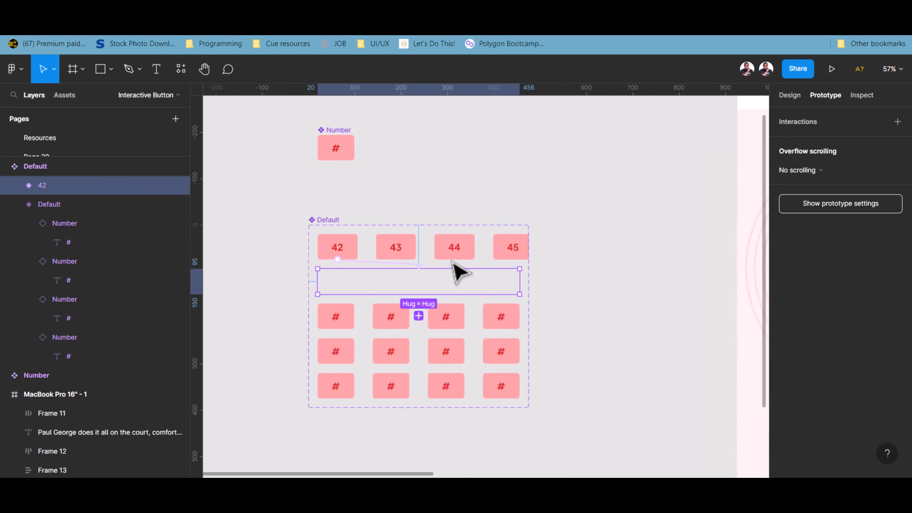
scroll(413, 273, "down", 1)
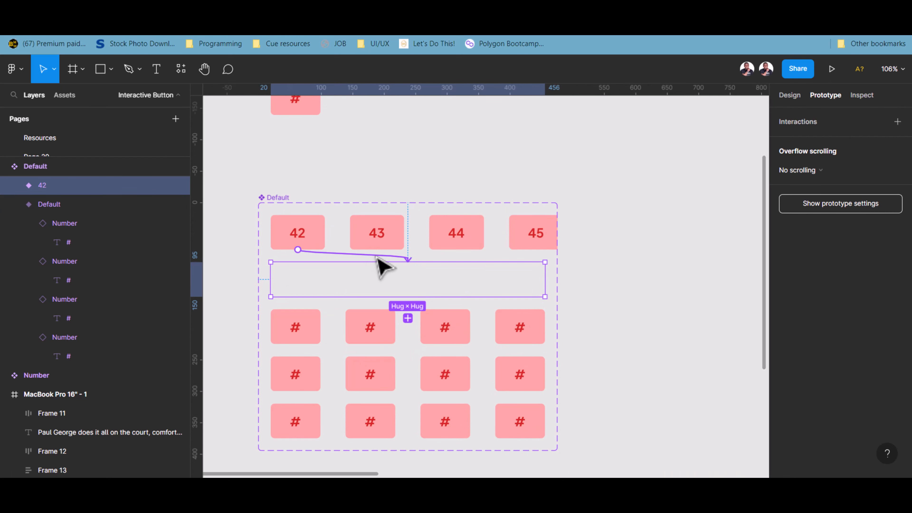
- Delete all four Number instances inside the 43 variant, keeping the empty variant frame
left_click(435, 331)
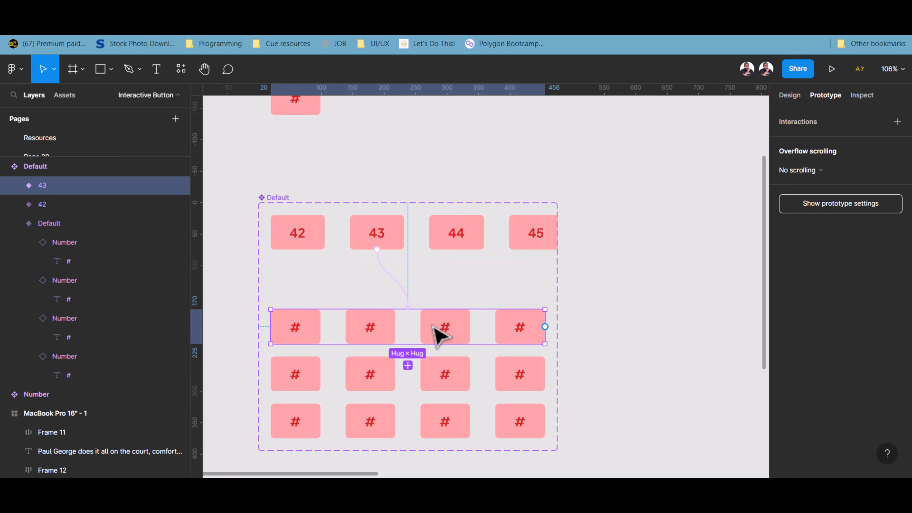
left_click(437, 331)
key("Escape")
left_click(452, 326)
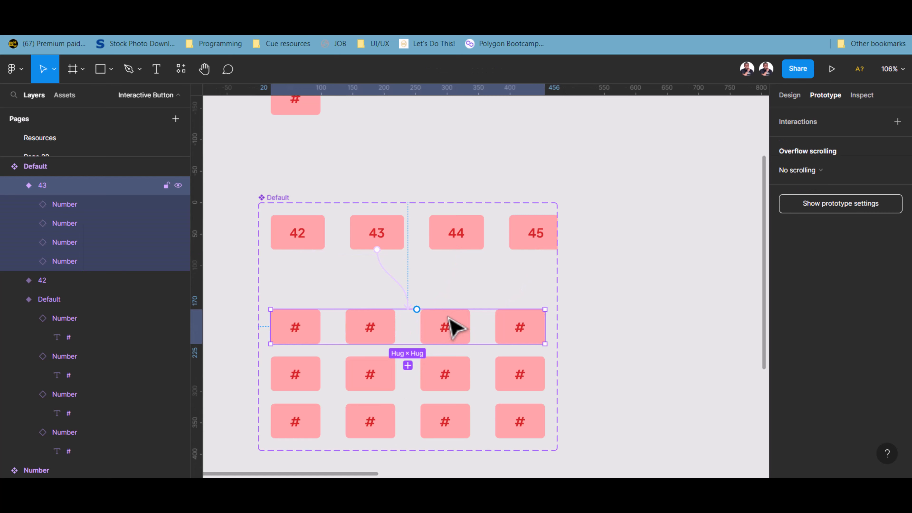
key("Return")
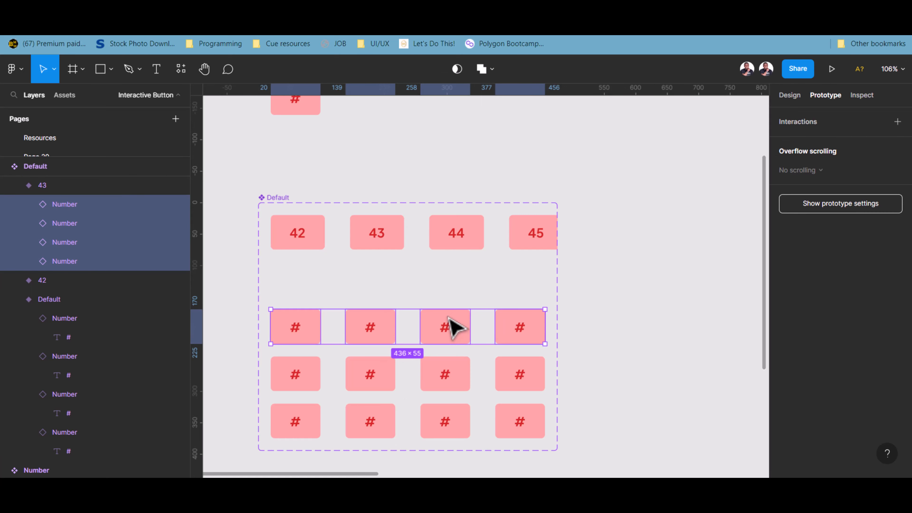
key("Delete")
- Delete all four Number instances inside the 44 variant, keeping the empty variant frame
left_click(472, 370)
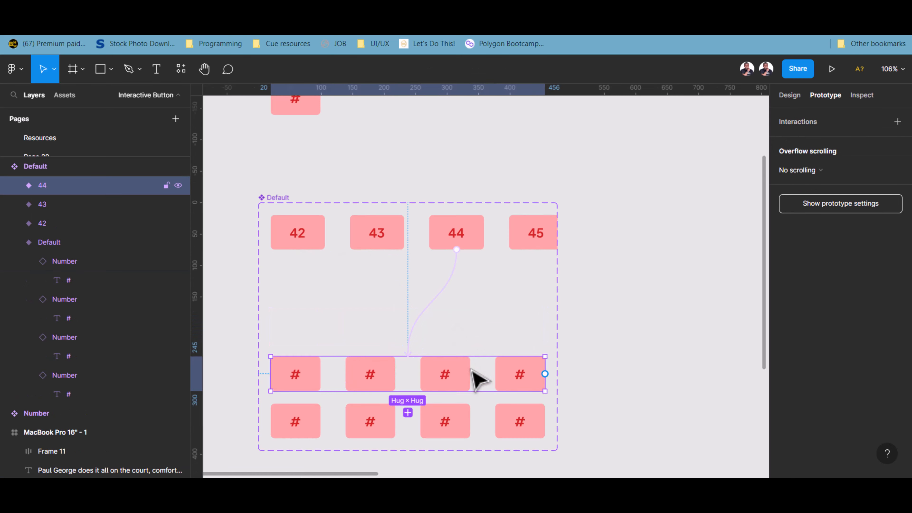
key("Return")
key("Delete")
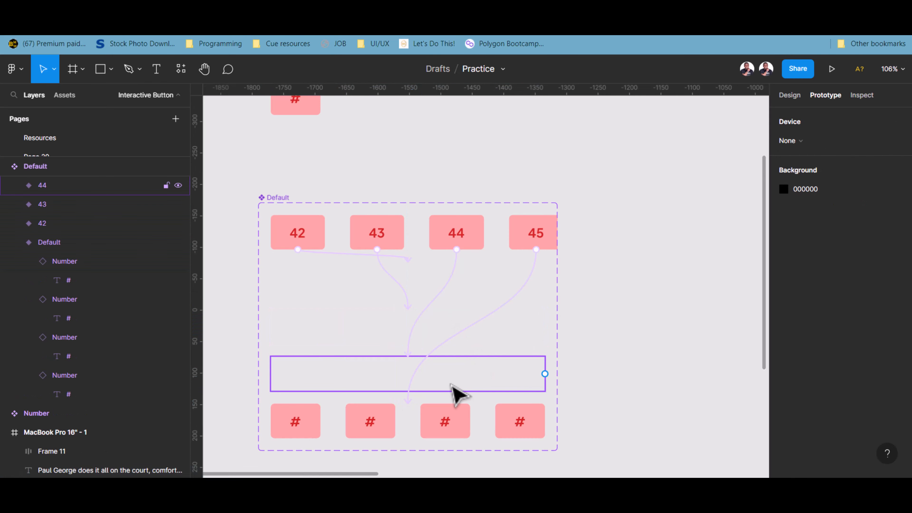
- Delete all four Number instances inside the 45 variant, keeping the empty variant frame
left_click(465, 418)
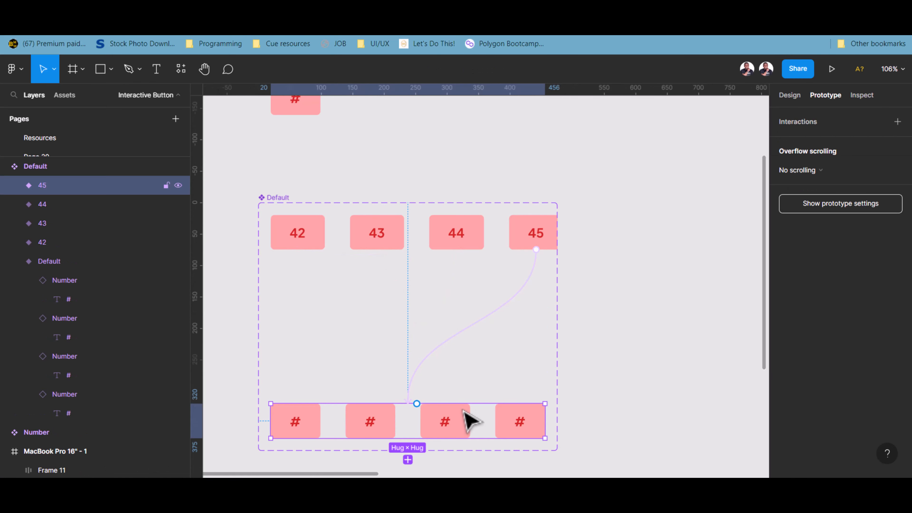
key("Return")
key("Delete")
left_click(545, 346)
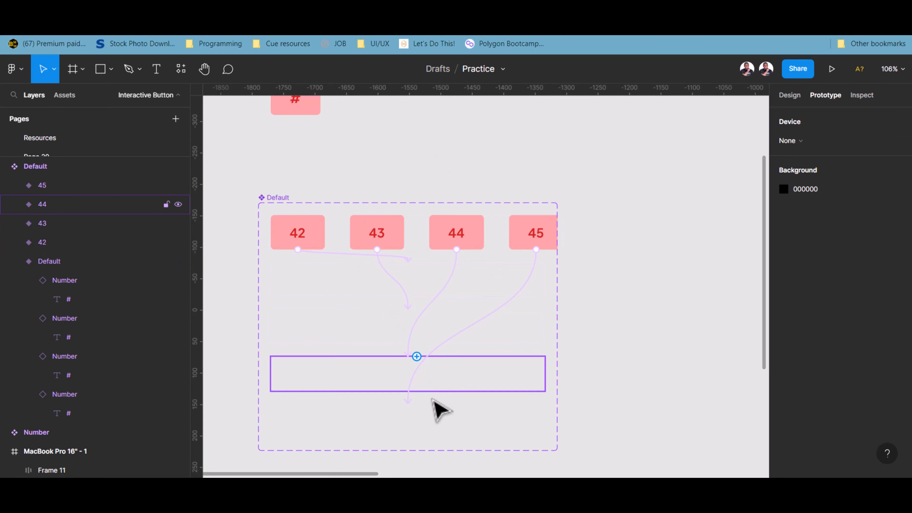
left_click(441, 370)
left_click(453, 326)
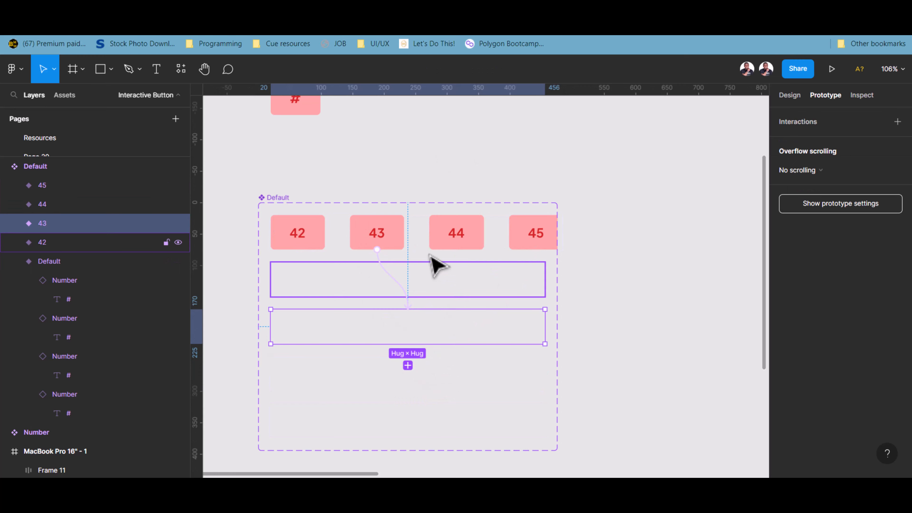
left_click(466, 276)
left_click(490, 334)
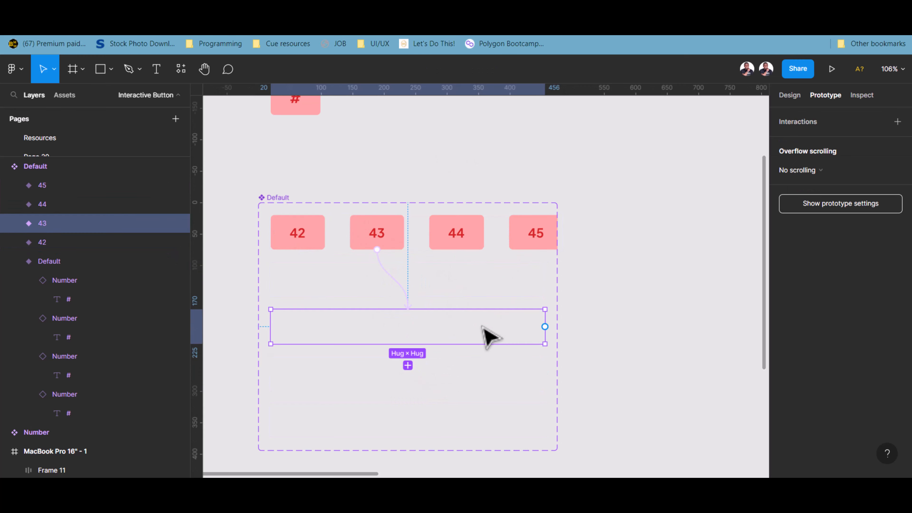
left_click(473, 386)
left_click(471, 421)
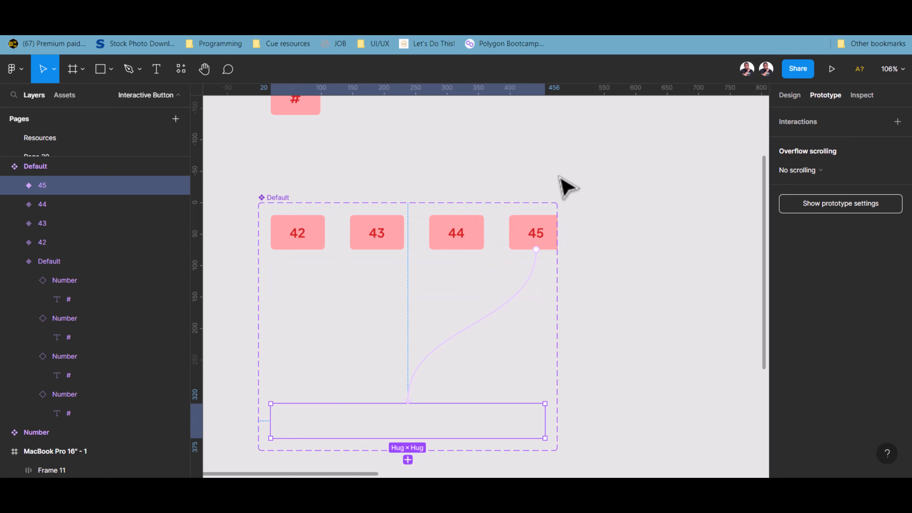
- Copy the four numbered buttons of the Default variant and paste them into the empty 42, 43, 44 and 45 variants
left_click(452, 240)
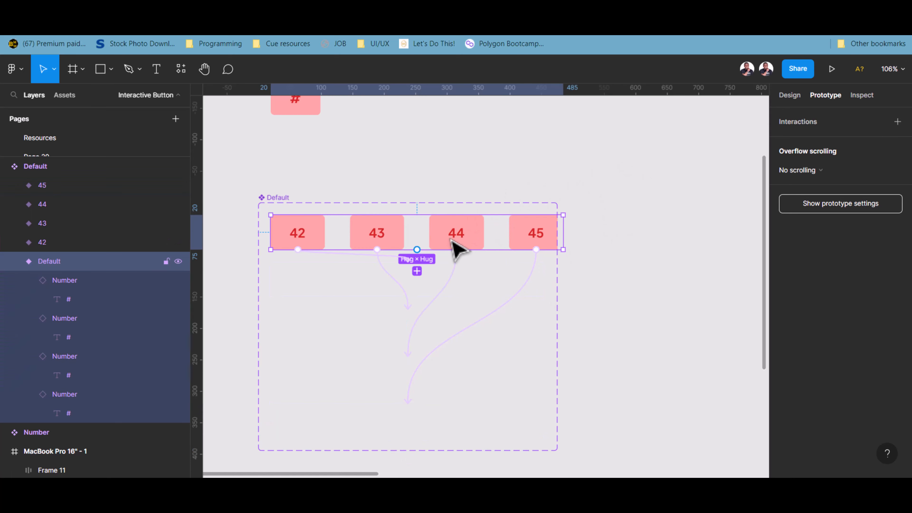
key("Return")
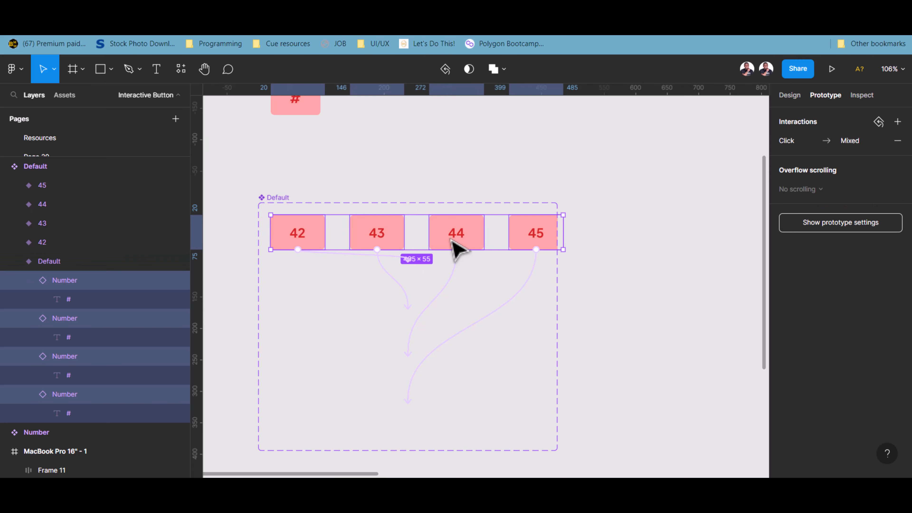
left_click(418, 284)
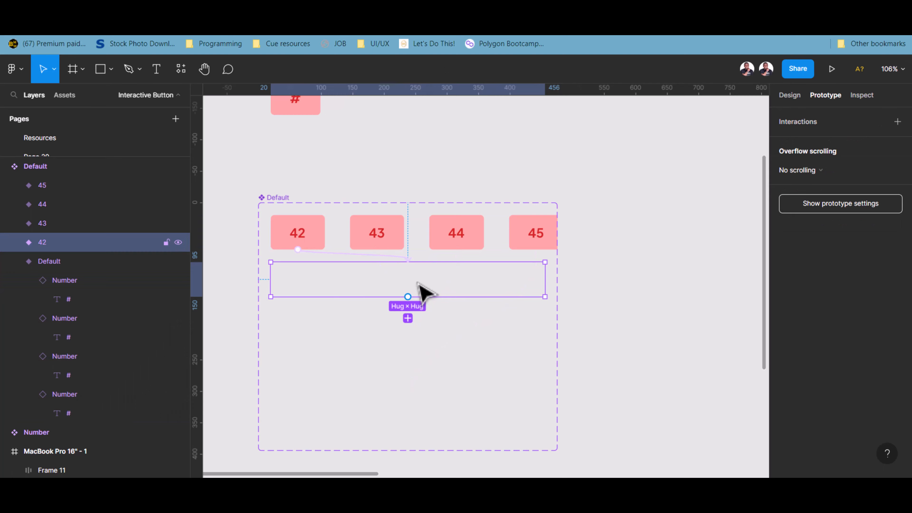
key("ctrl+v")
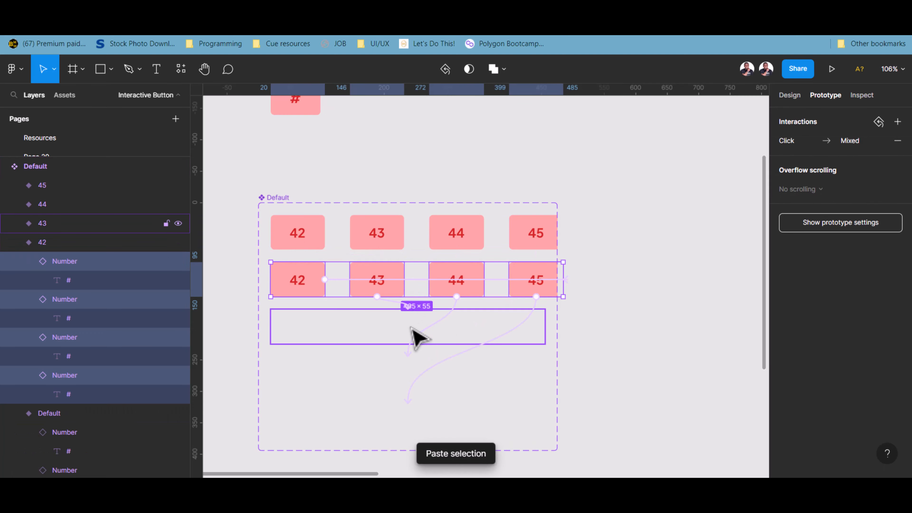
key("ctrl+v")
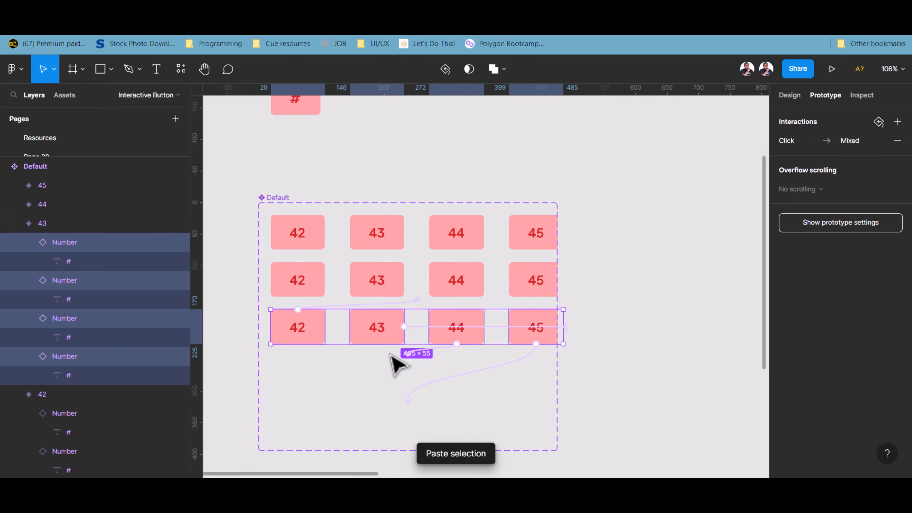
left_click(387, 380)
key("ctrl+v")
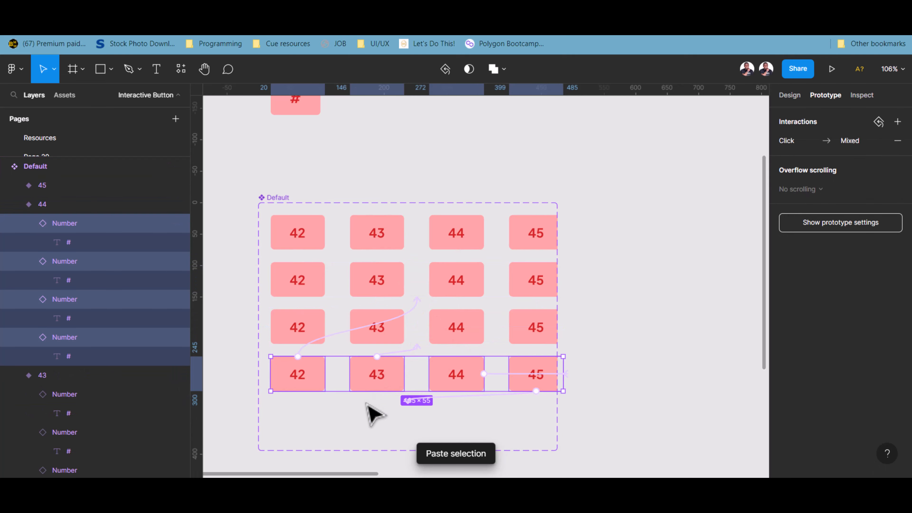
left_click(370, 422)
key("ctrl+v")
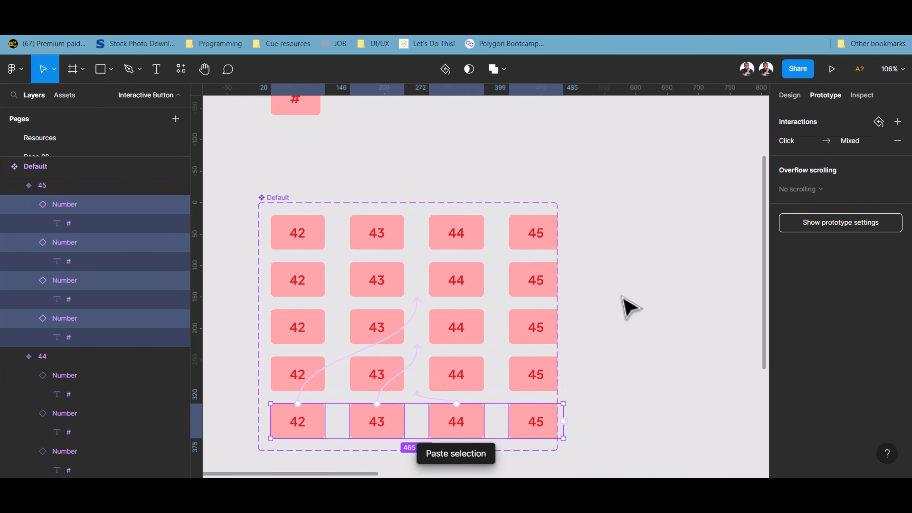
left_click(622, 305)
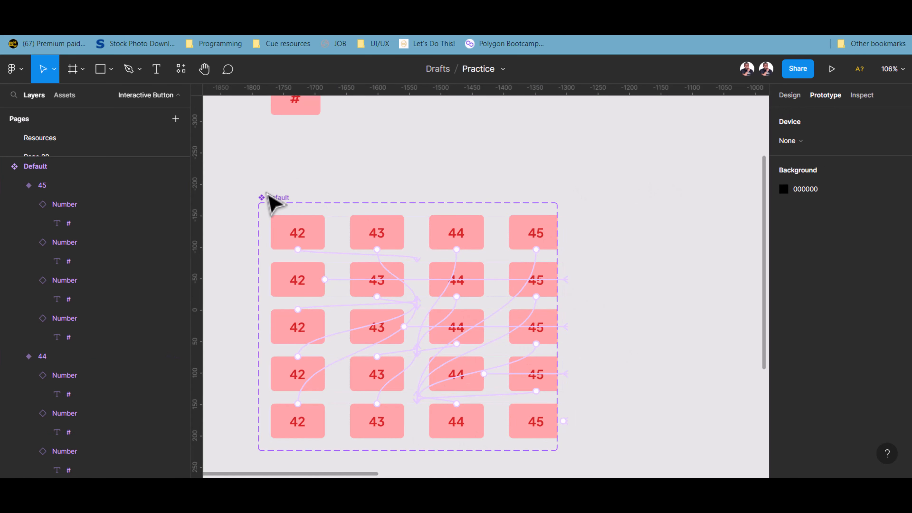
- Widen the Default component set so its frame fully encloses the column of 45 buttons
left_click(272, 198)
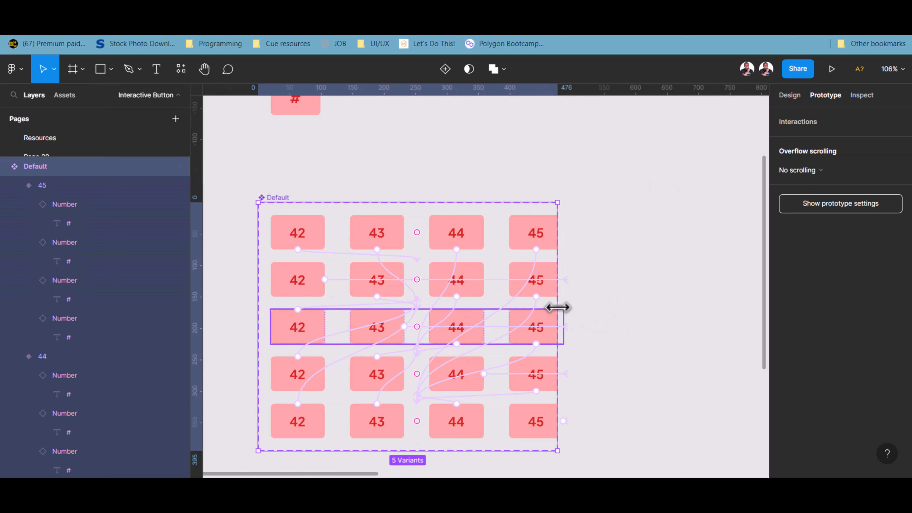
left_click_drag(555, 308, 576, 308)
left_click(642, 293)
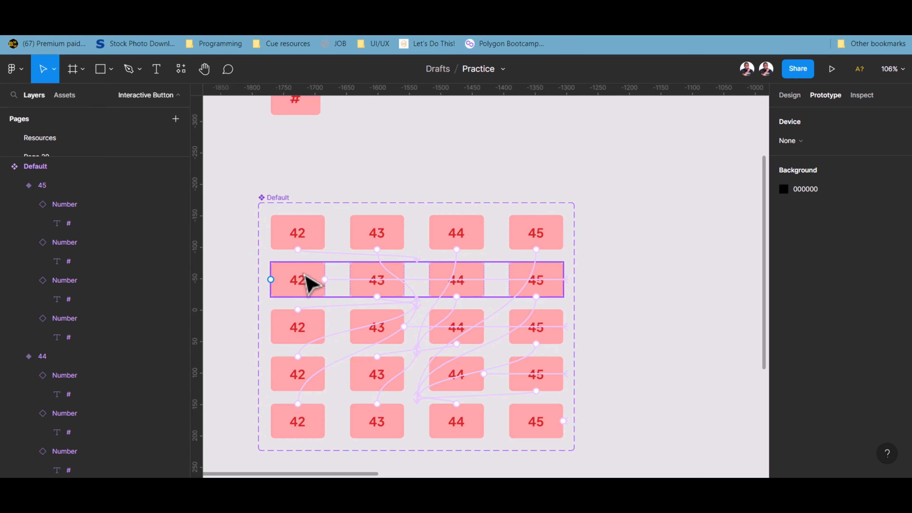
- Recolor the 42 button in the 42 variant with number color FFFFFF and fill D72525
double_click(306, 277)
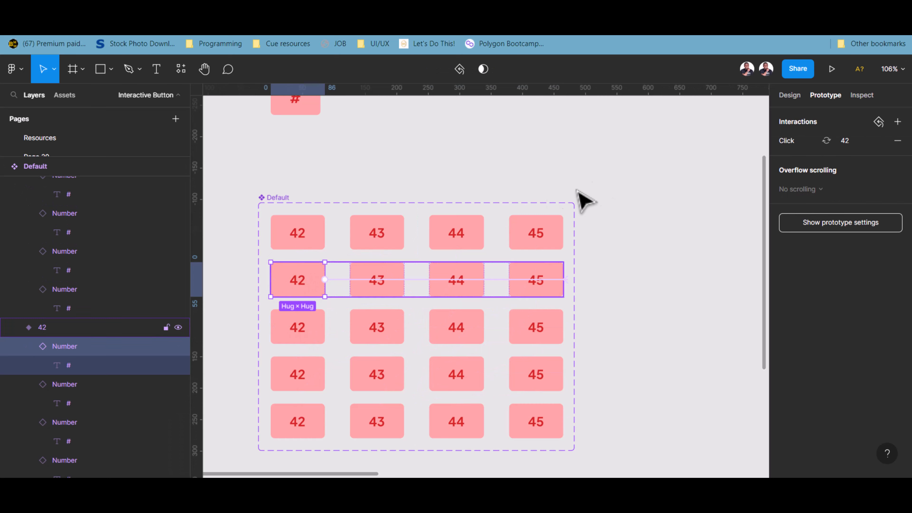
left_click(789, 95)
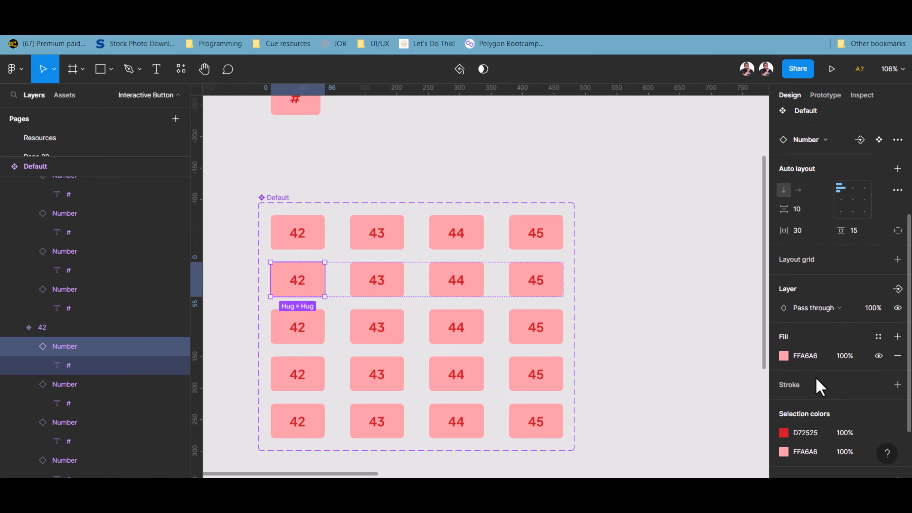
scroll(819, 387, "down", 2)
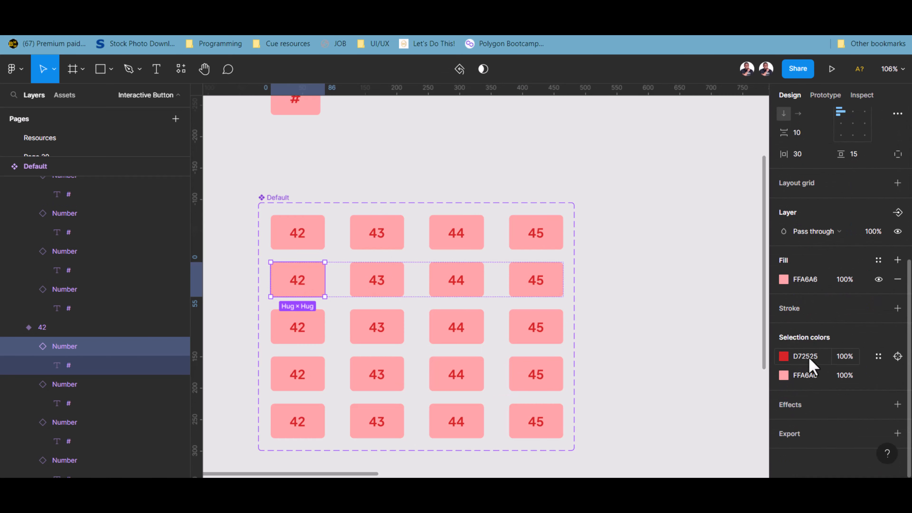
left_click(809, 358)
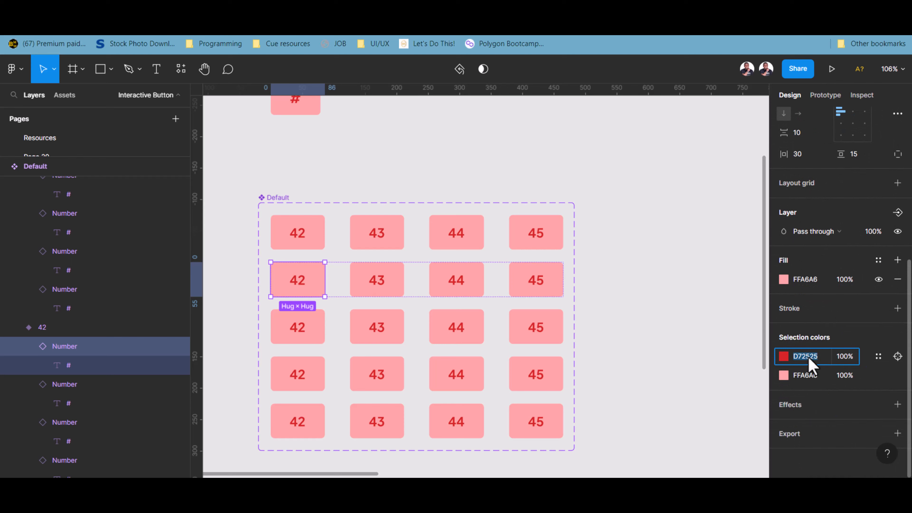
left_click(810, 376)
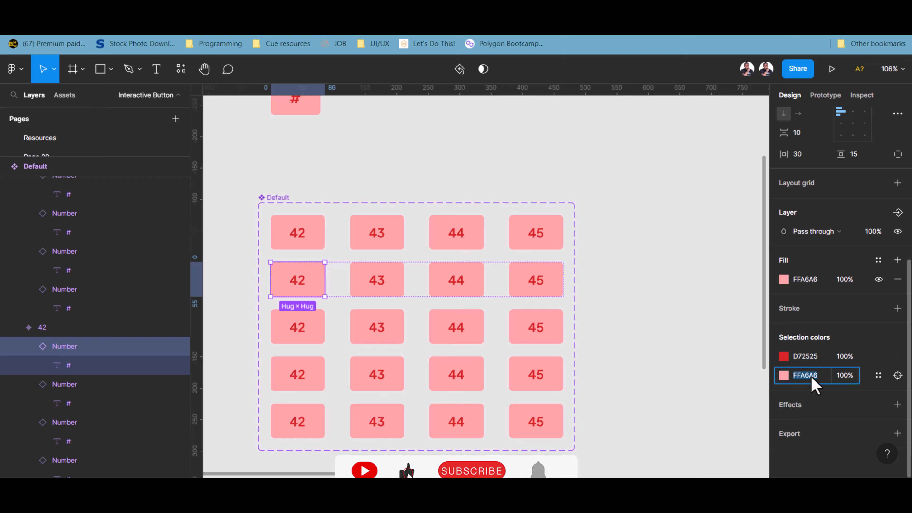
left_click(814, 358)
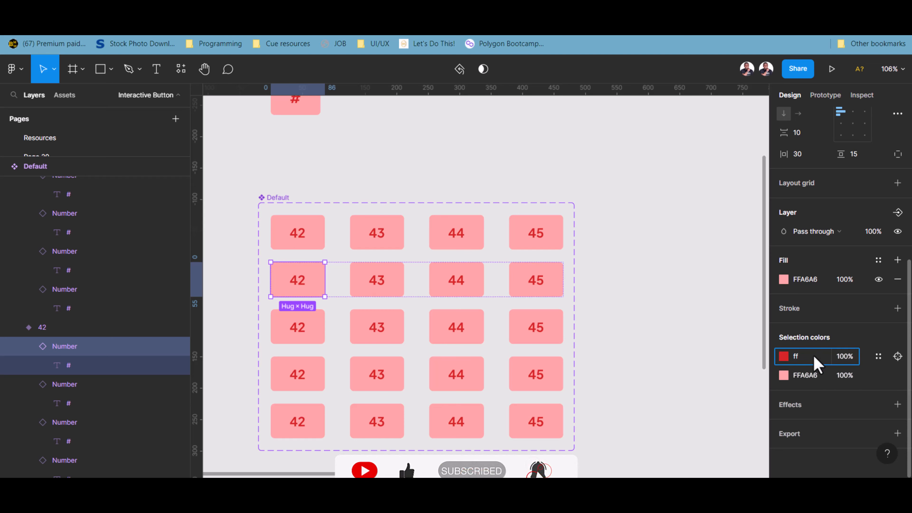
type("fff")
key("Return")
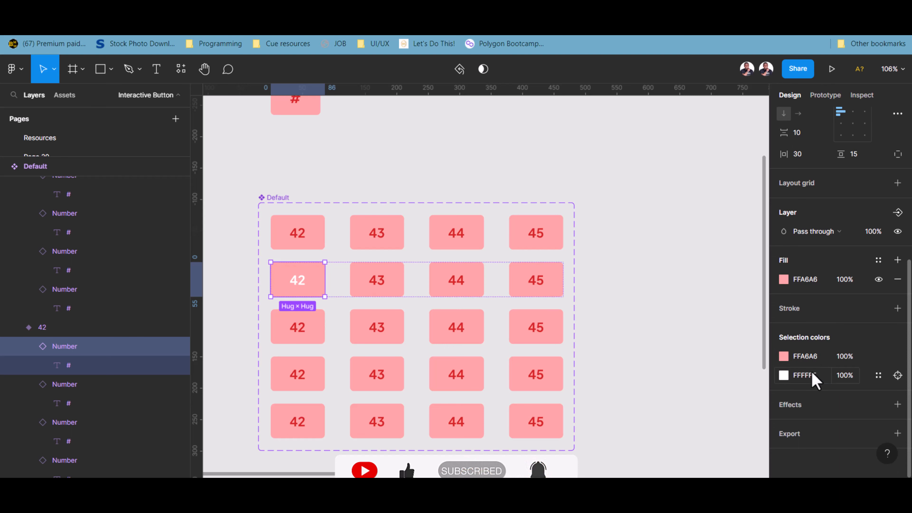
left_click(813, 375)
left_click(816, 356)
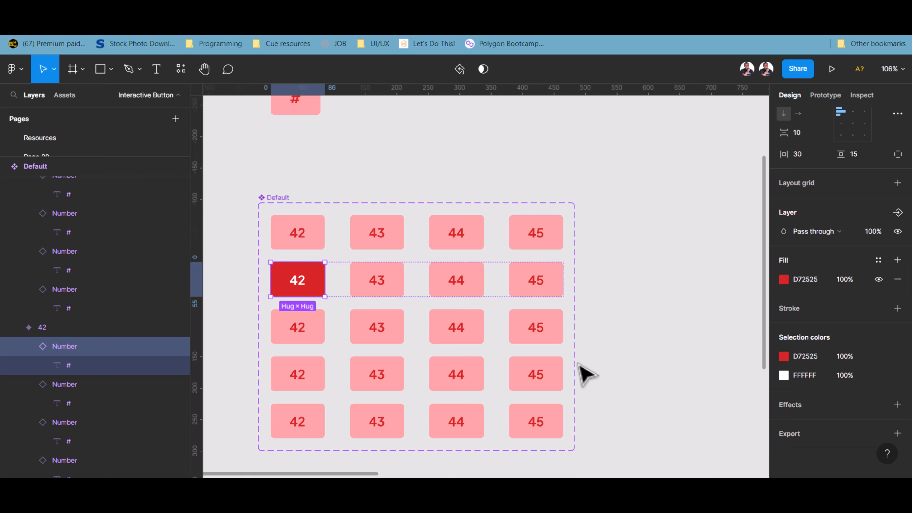
- Recolor the 43 button in the 43 variant with number color FFFFFF and fill D72525
left_click(369, 329)
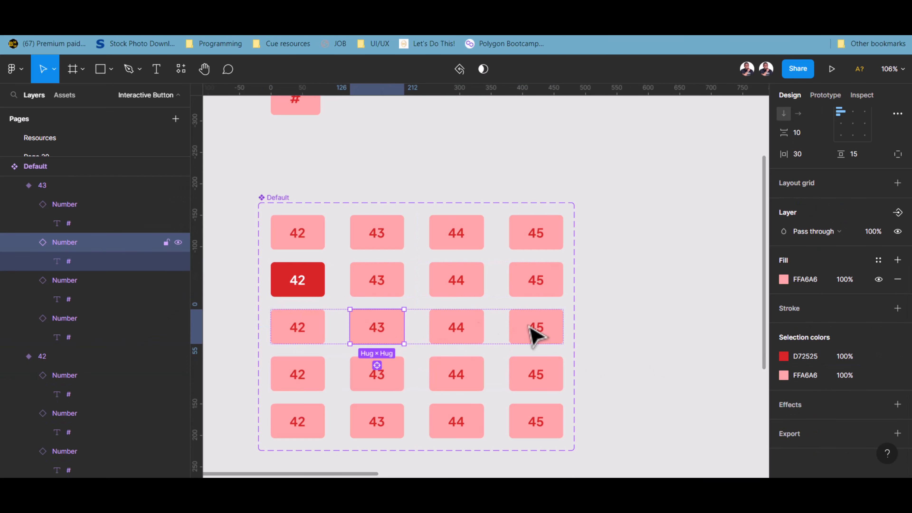
left_click(805, 360)
type("fff")
key("Return")
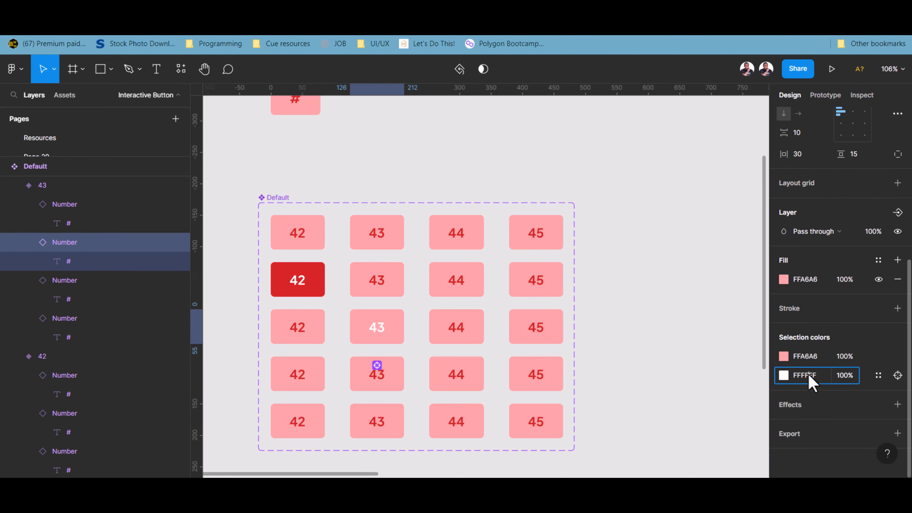
left_click(812, 357)
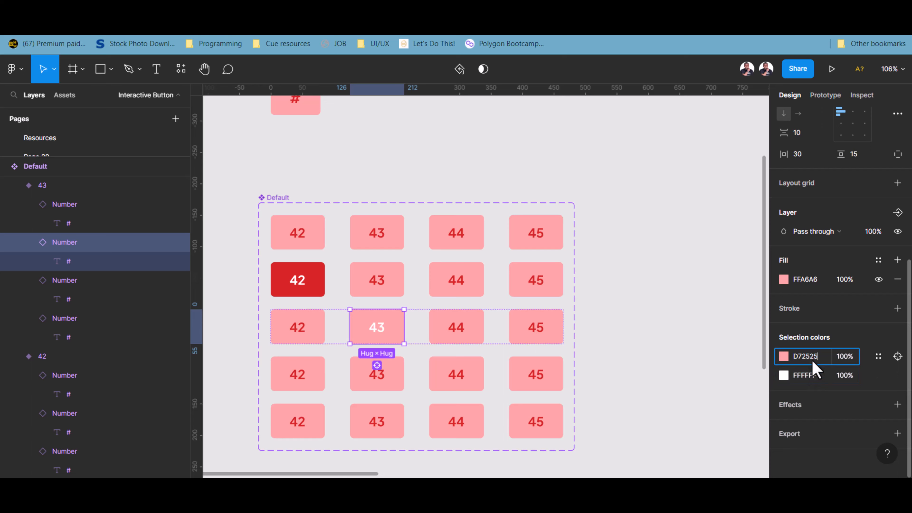
type("D72525")
key("Return")
- Recolor the 44 button in the 44 variant with number color FFFFFF and fill D72525
left_click(471, 382)
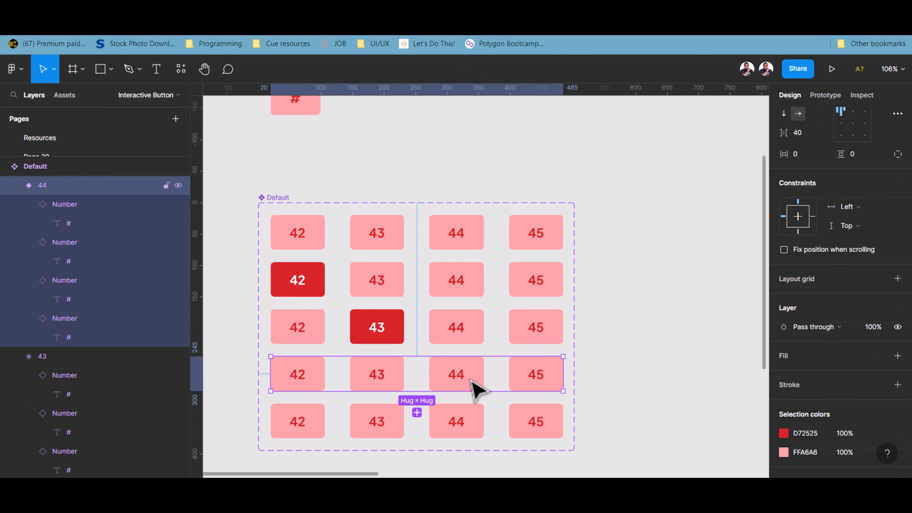
left_click(476, 386)
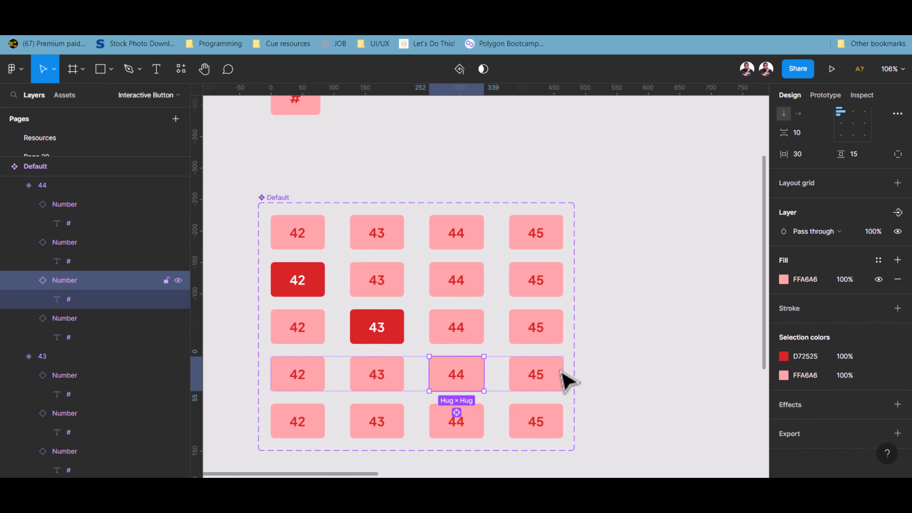
left_click(808, 375)
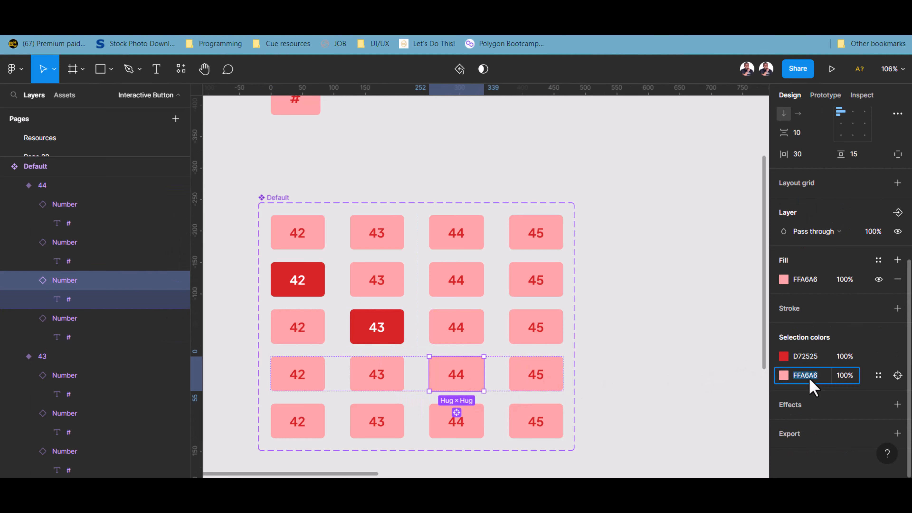
left_click(813, 362)
type("ffffff")
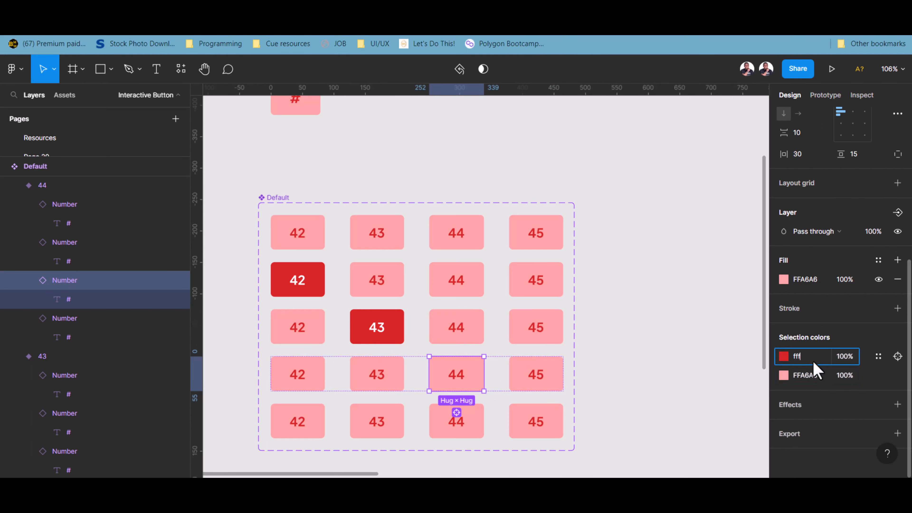
key("Return")
left_click(809, 412)
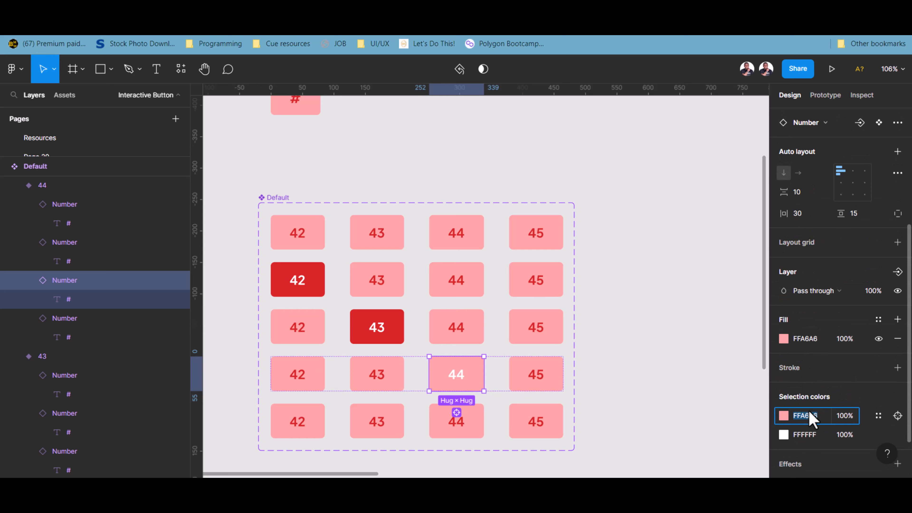
type("d72525")
key("Return")
scroll(824, 350, "down", 2)
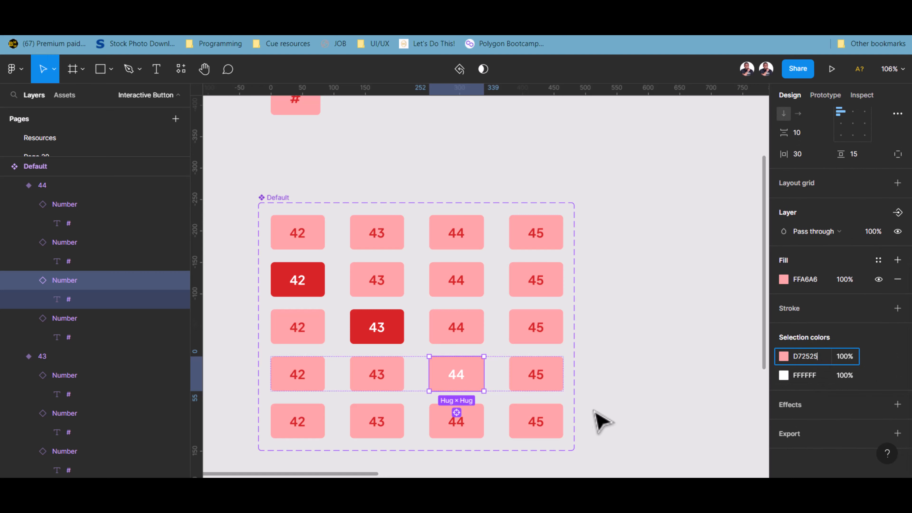
- Recolor the 45 button in the 45 variant with number color FFFFFF and fill D72525
left_click(545, 418)
left_click(550, 430)
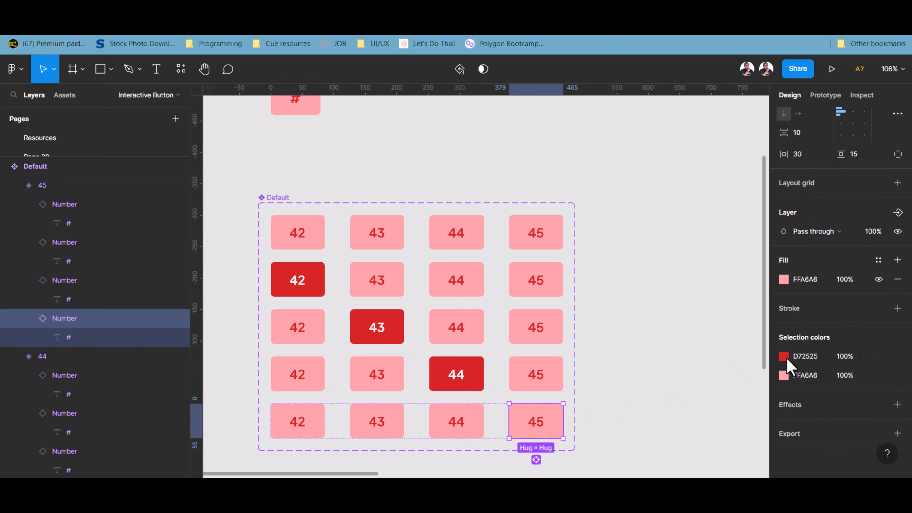
left_click(814, 361)
key("ctrl+c")
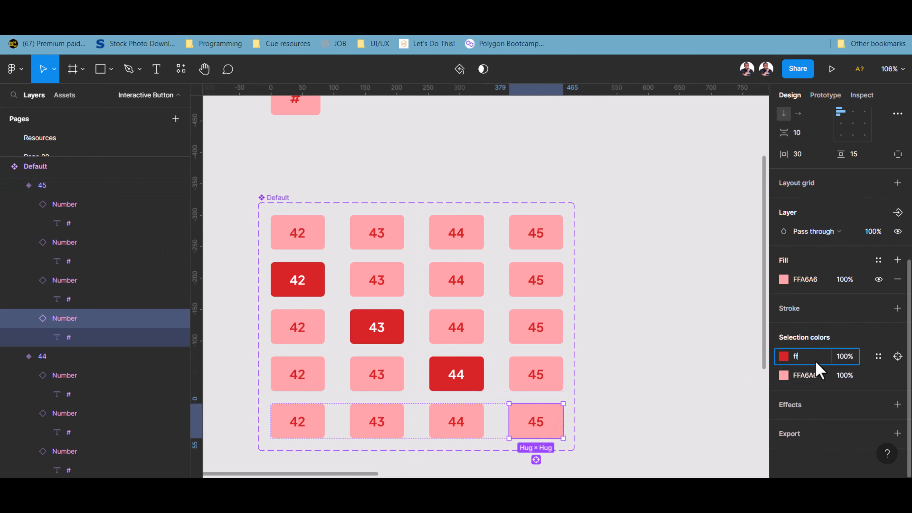
key("Return")
left_click(812, 375)
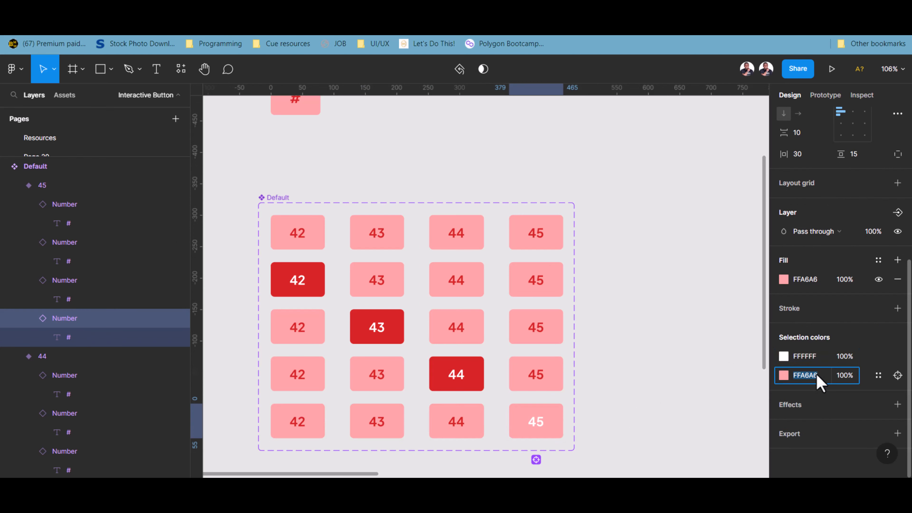
key("ctrl+v")
key("Return")
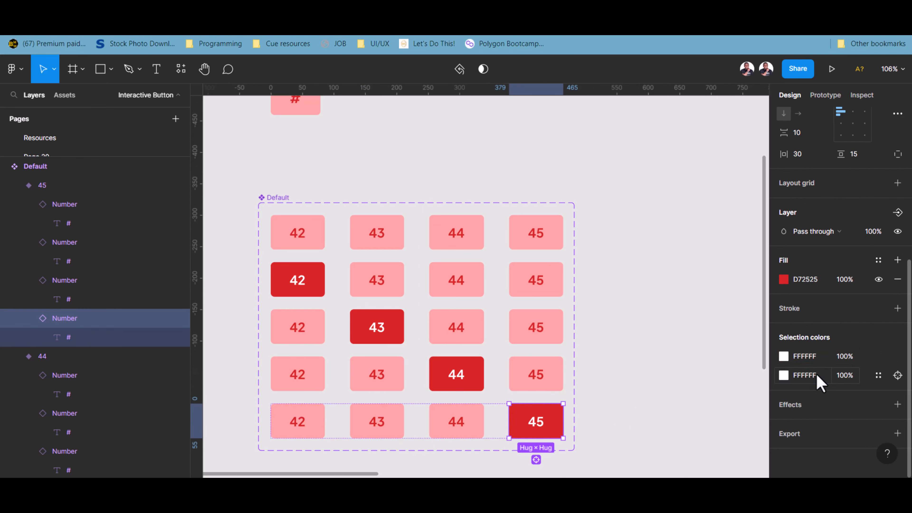
left_click(674, 290)
- Place a copy of the all-pink default size row above the Add To Basket button on the Nike PG 6 page
scroll(680, 291, "down", 2)
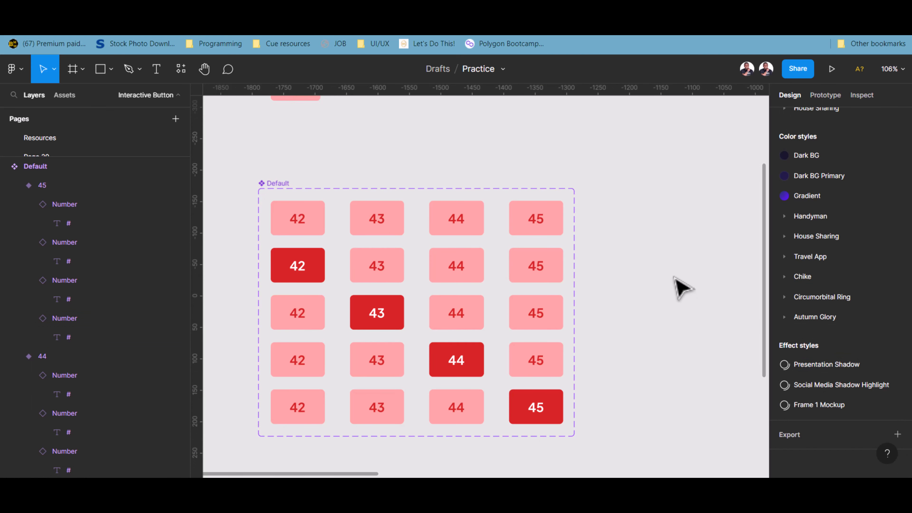
scroll(680, 289, "down", 1)
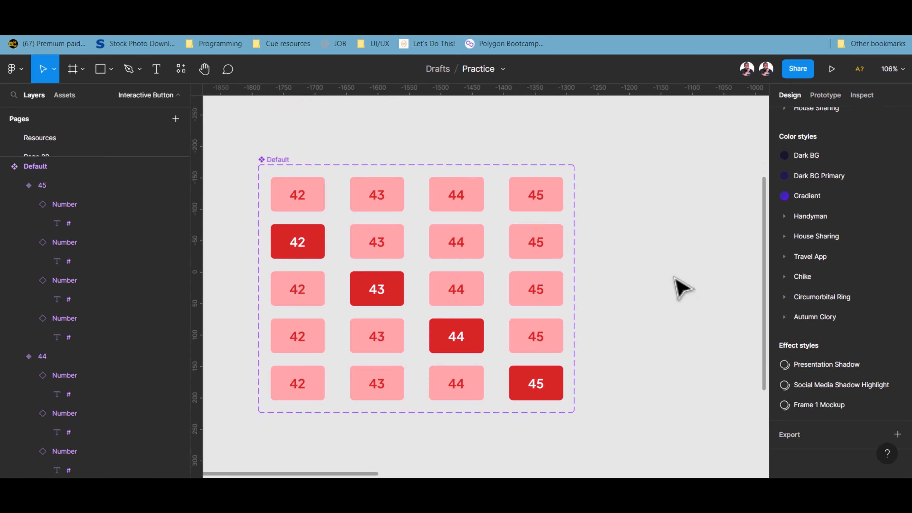
scroll(648, 229, "down", 5, "ctrl")
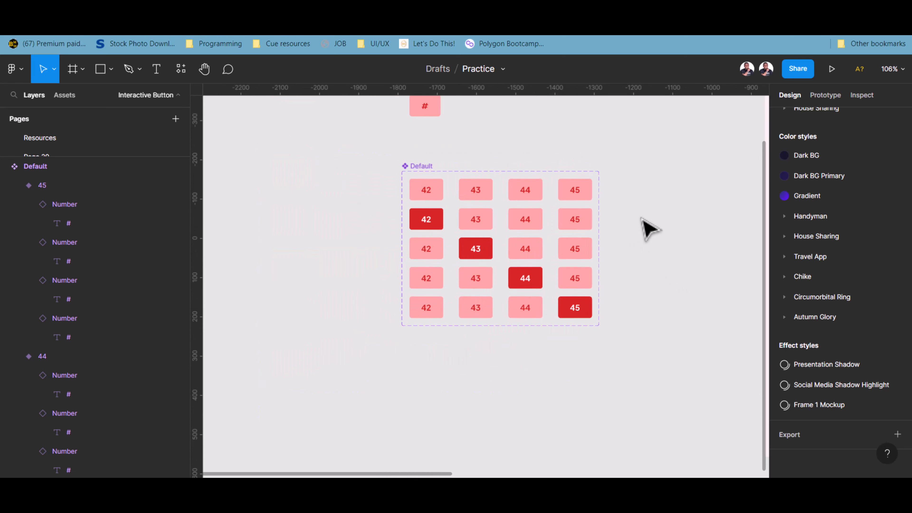
scroll(641, 217, "down", 3, "ctrl")
scroll(643, 224, "right", 6)
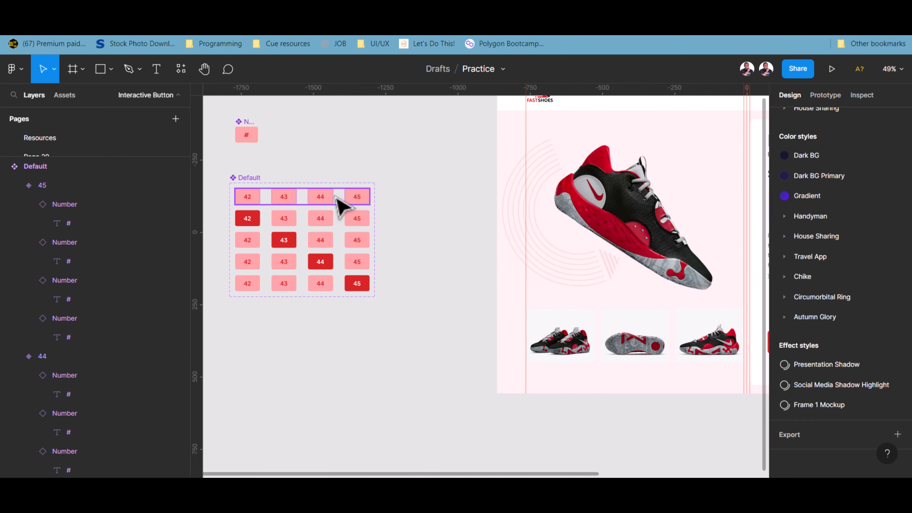
left_click_drag(339, 204, 630, 311)
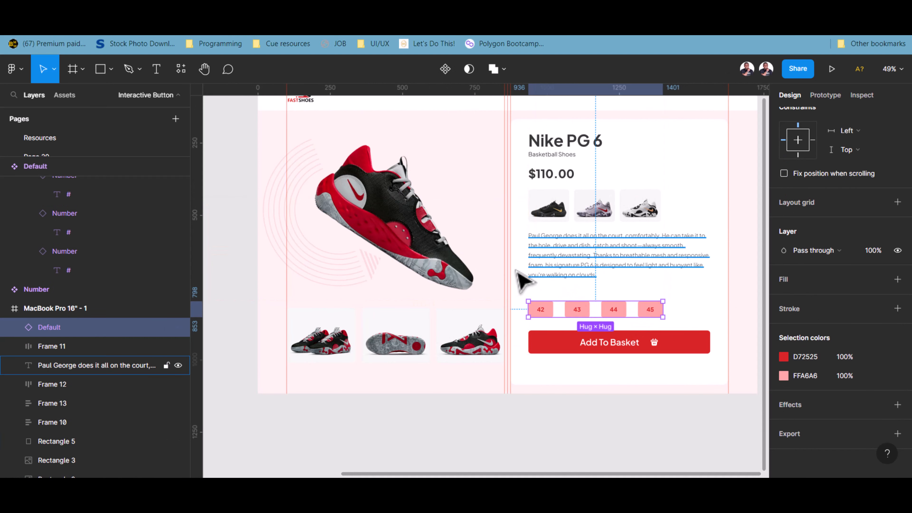
- Add a "Selct Size" text label aligned with the left edge above the size buttons and wrap both in an auto layout frame
left_click(156, 69)
left_click(530, 292)
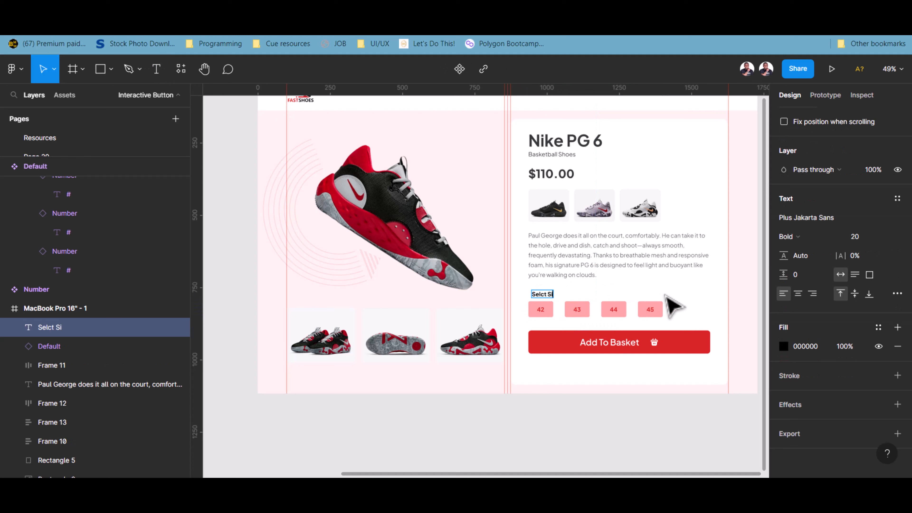
key("Escape")
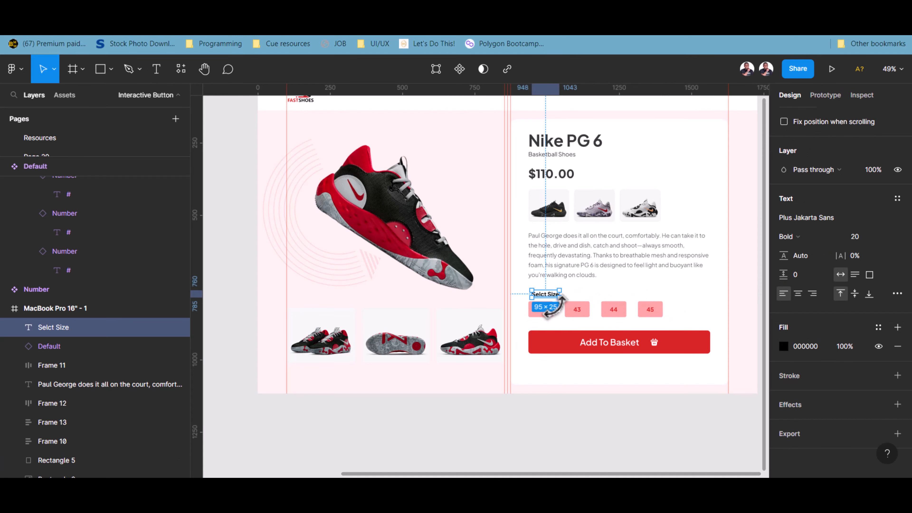
left_click_drag(551, 296, 547, 294)
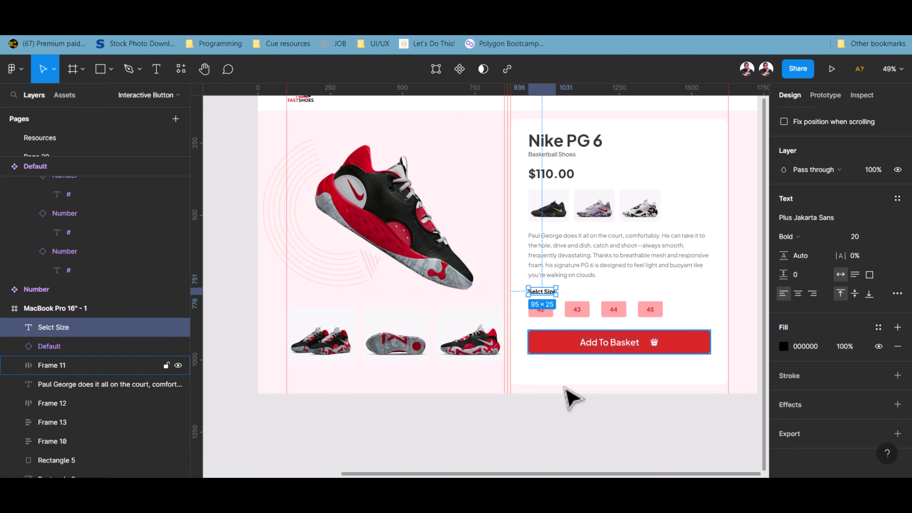
left_click(559, 308, "shift")
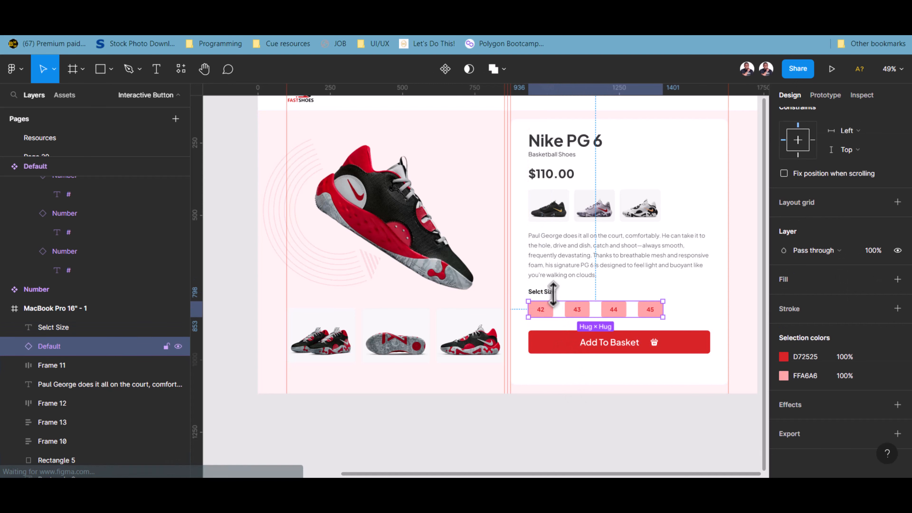
key("shift+a")
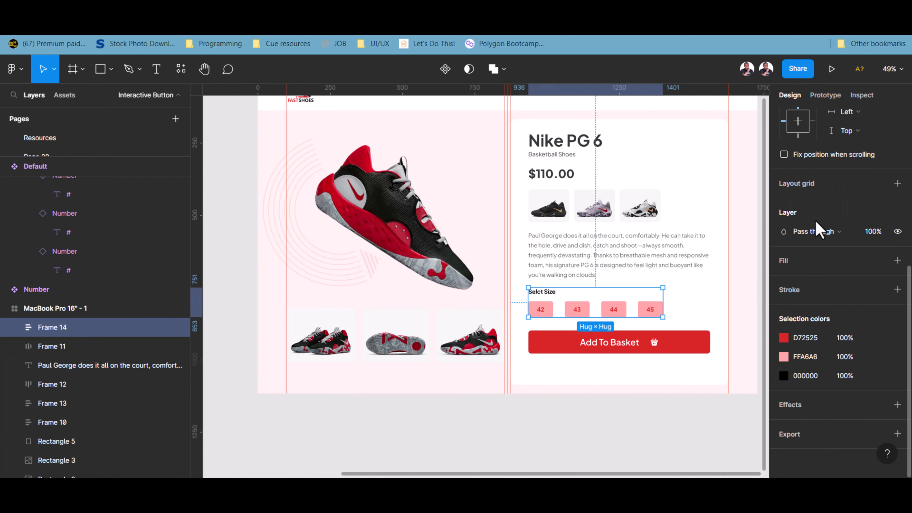
- Examine the prototype connections between the variants of the Default component set
scroll(285, 310, "left", 5)
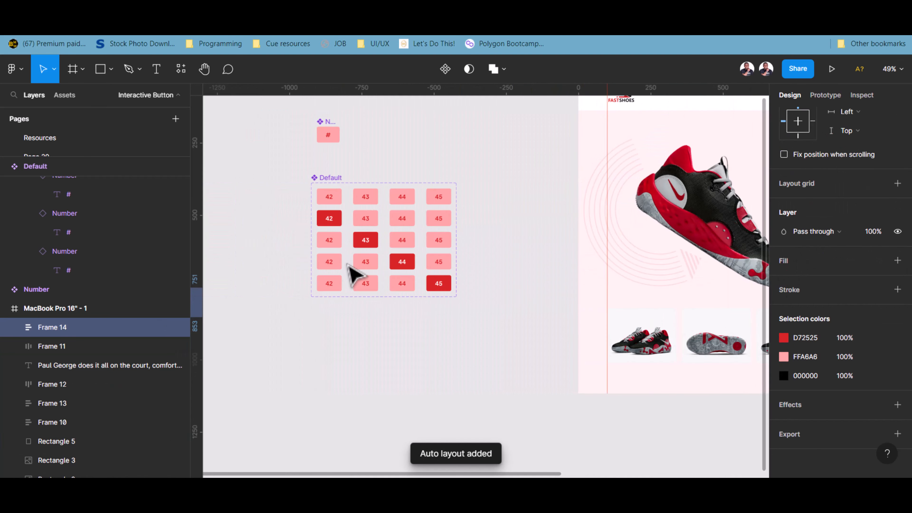
left_click(331, 178)
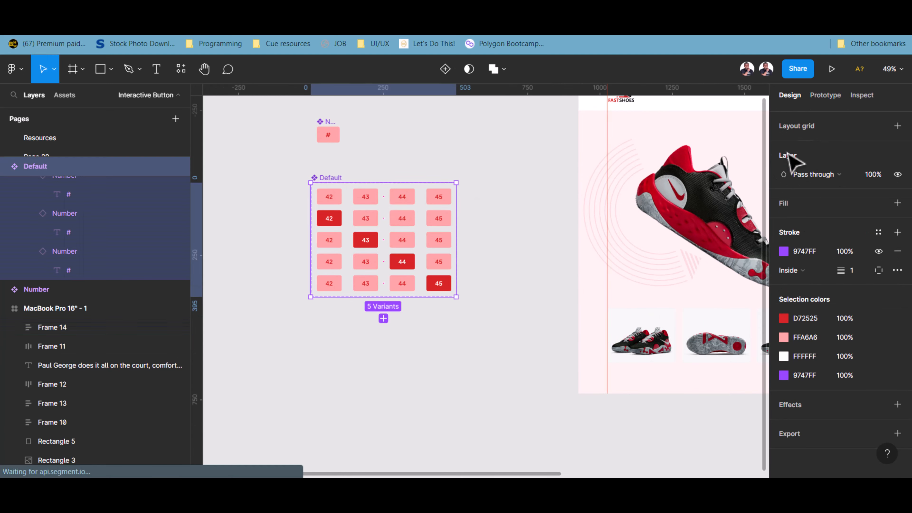
left_click(825, 95)
left_click(538, 312)
scroll(538, 311, "right", 5)
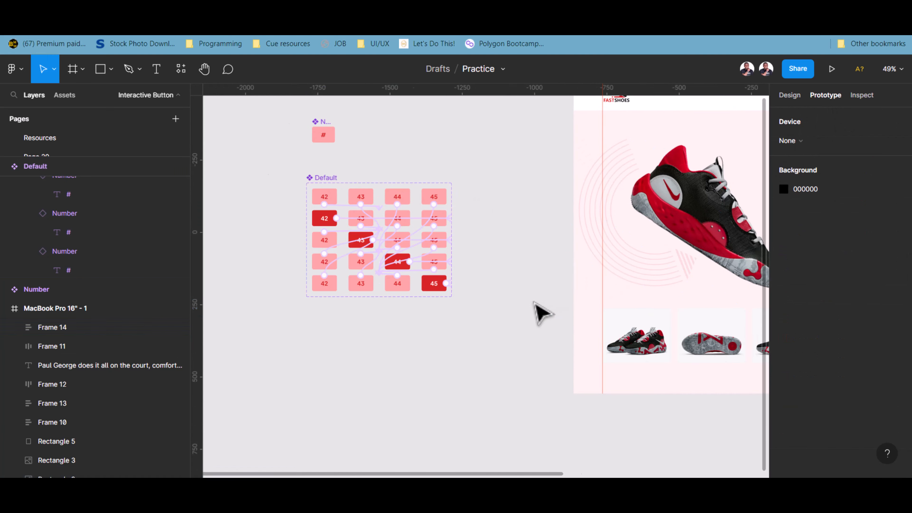
left_click(783, 97)
- Wrap the title, price, thumbnails, description, size selector and Add To Basket button in one vertical auto layout frame
left_click(604, 311)
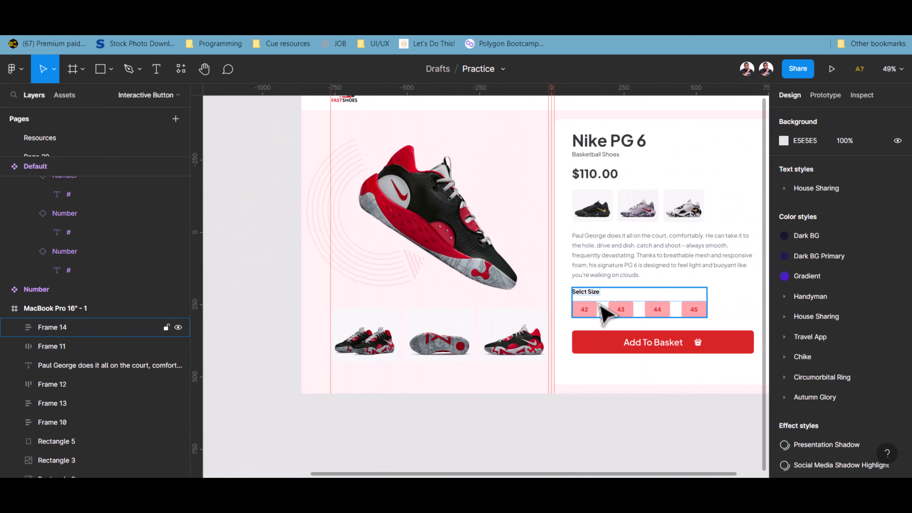
left_click(641, 336)
left_click(635, 310, "shift")
left_click(641, 273, "shift")
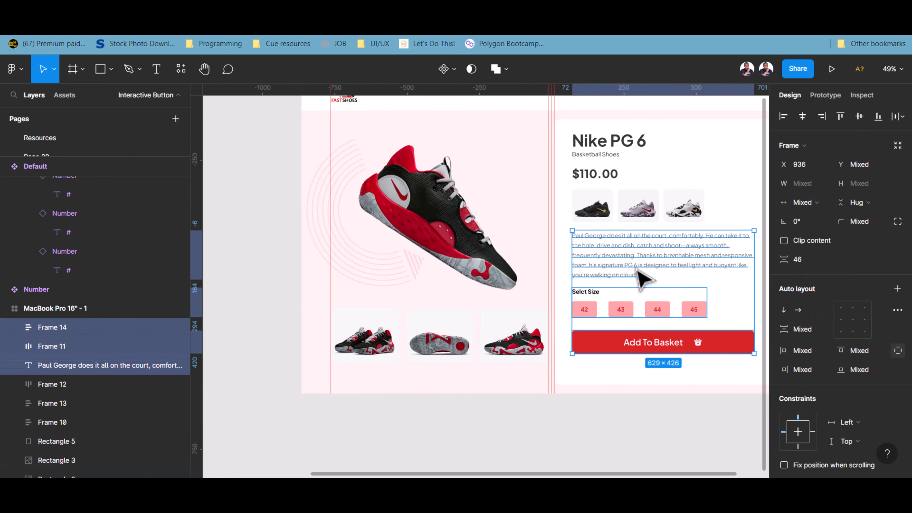
left_click(646, 215, "shift")
left_click(607, 176, "shift")
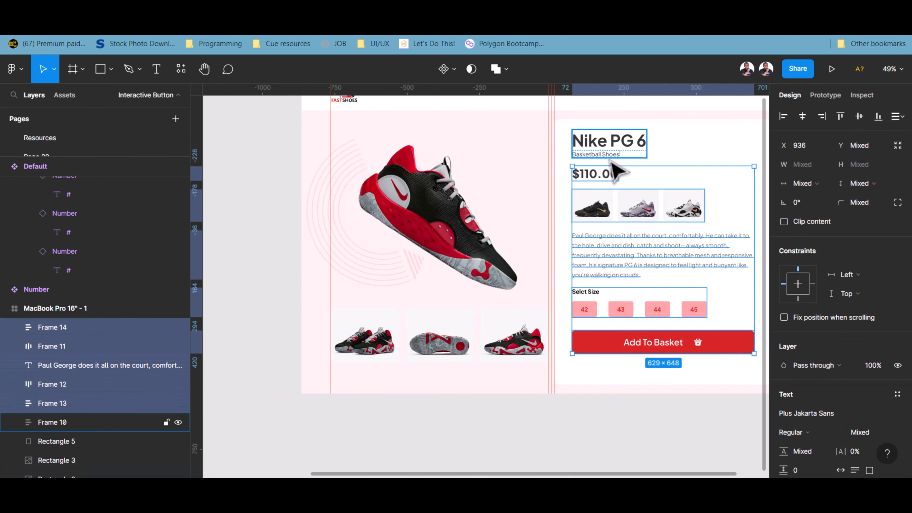
left_click(613, 145, "shift")
key("shift+a")
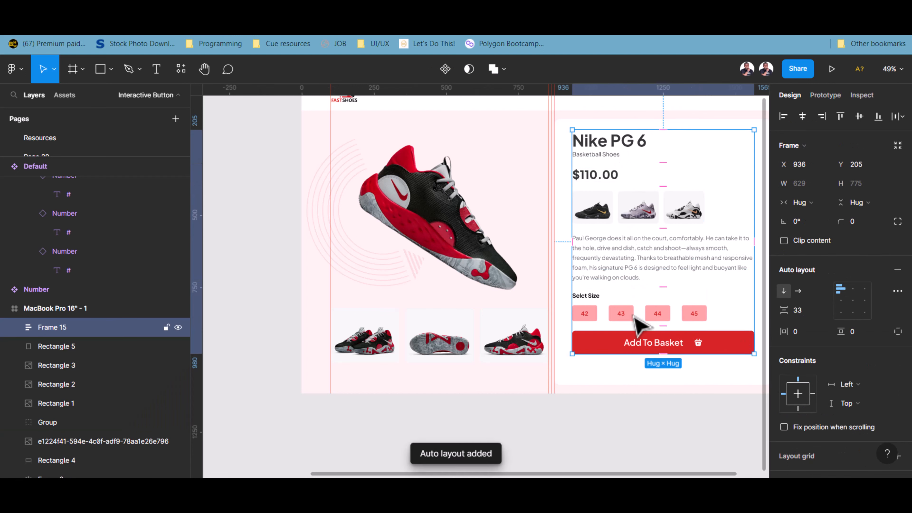
- Set the spacing between items in the product details auto layout frame to 30
left_click(803, 311)
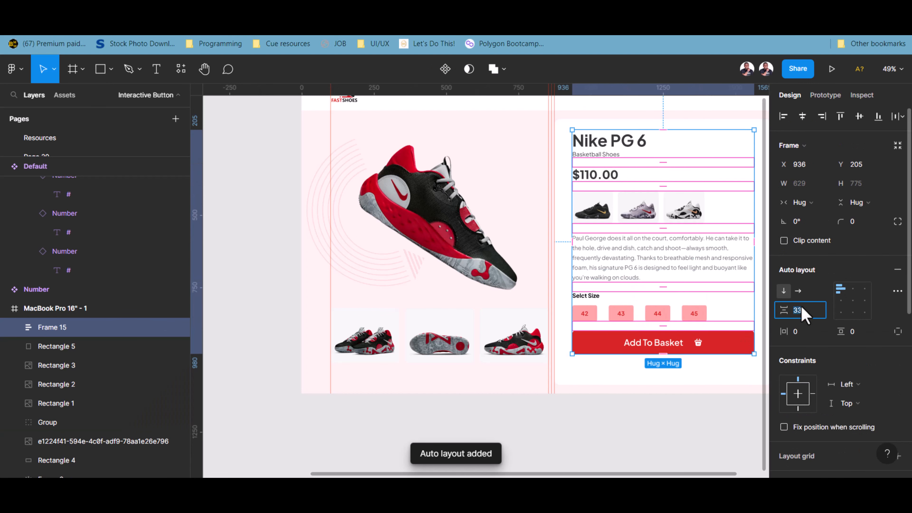
type("30")
key("Return")
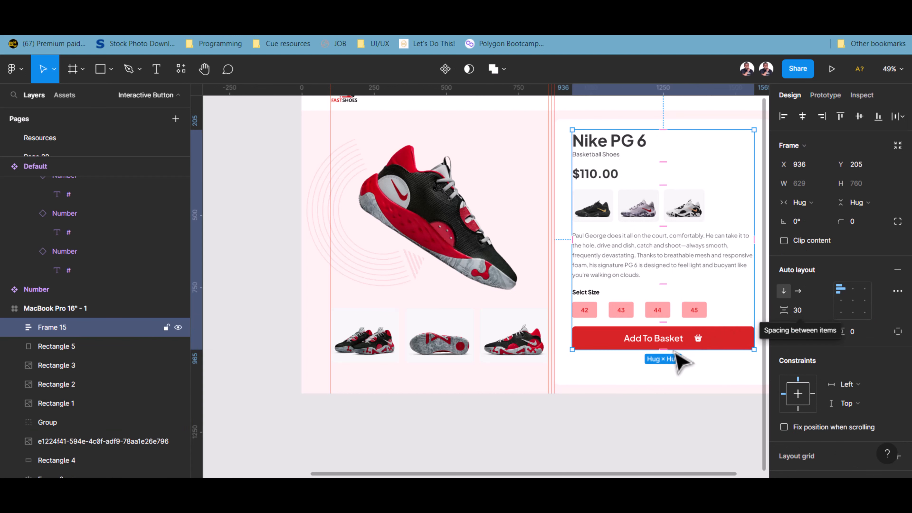
left_click(648, 423)
- Present the MacBook Pro 16" - 1 frame as a prototype, scaled so the whole page fits the screen
scroll(592, 341, "up", 3)
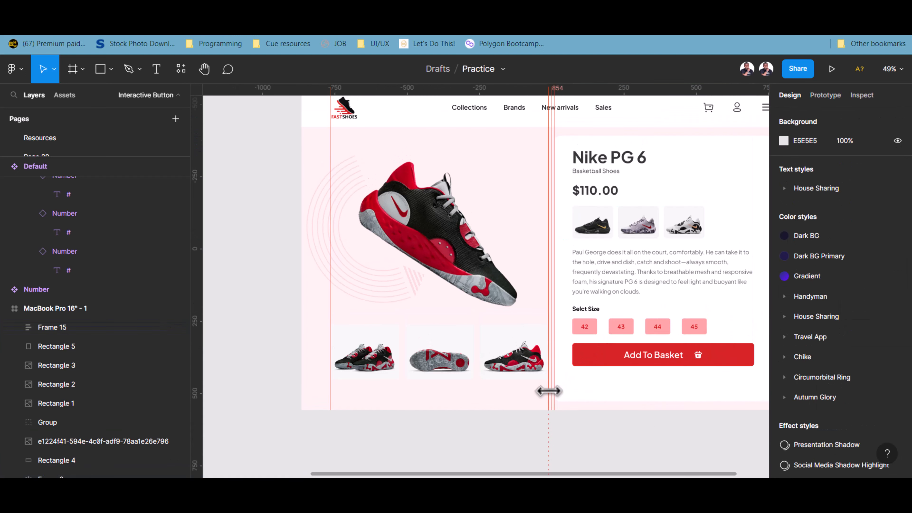
scroll(551, 391, "down", 4)
scroll(569, 359, "down", 2)
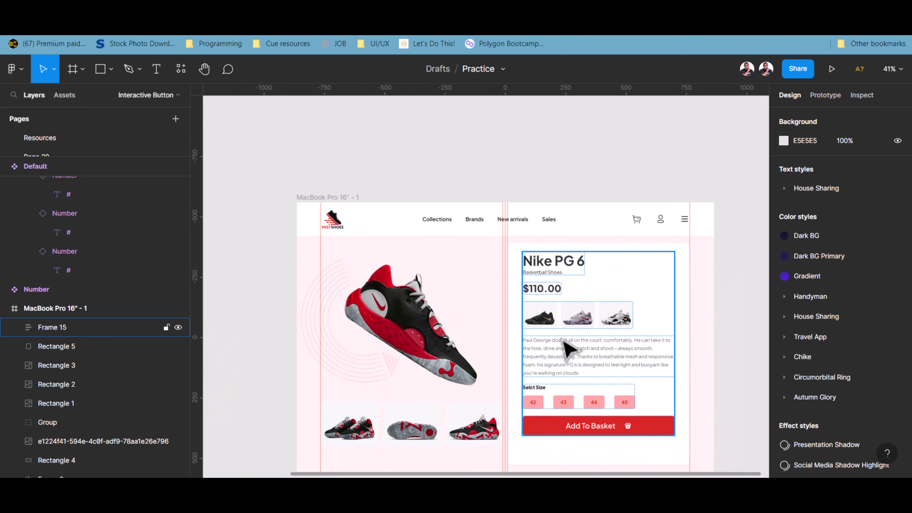
left_click(343, 194)
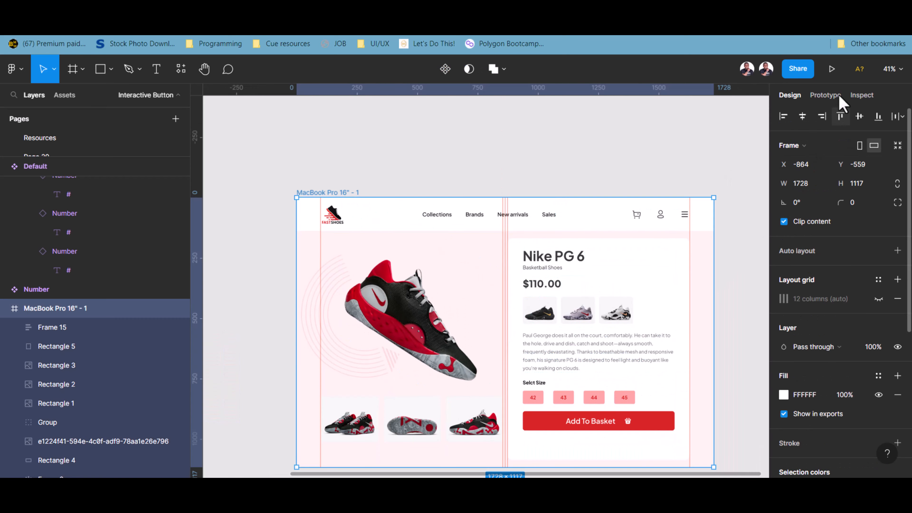
left_click(831, 68)
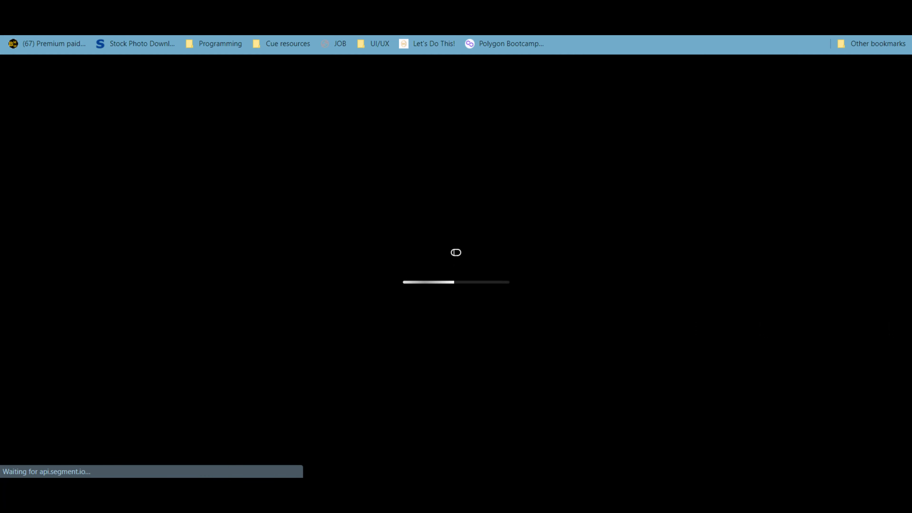
scroll(728, 212, "down", 4)
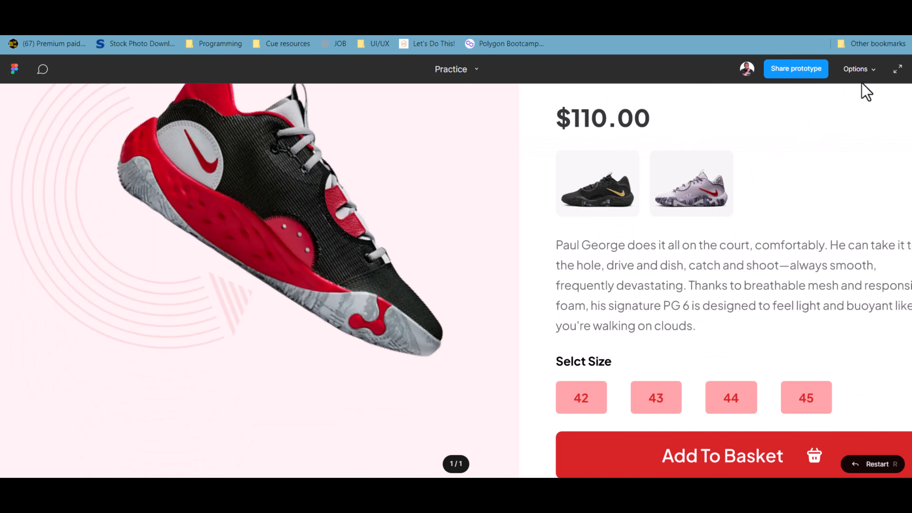
left_click(861, 72)
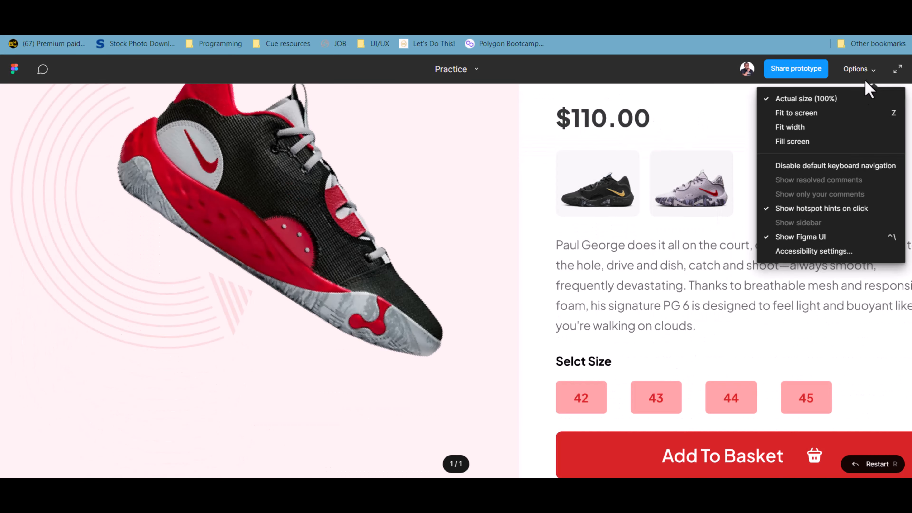
left_click(828, 142)
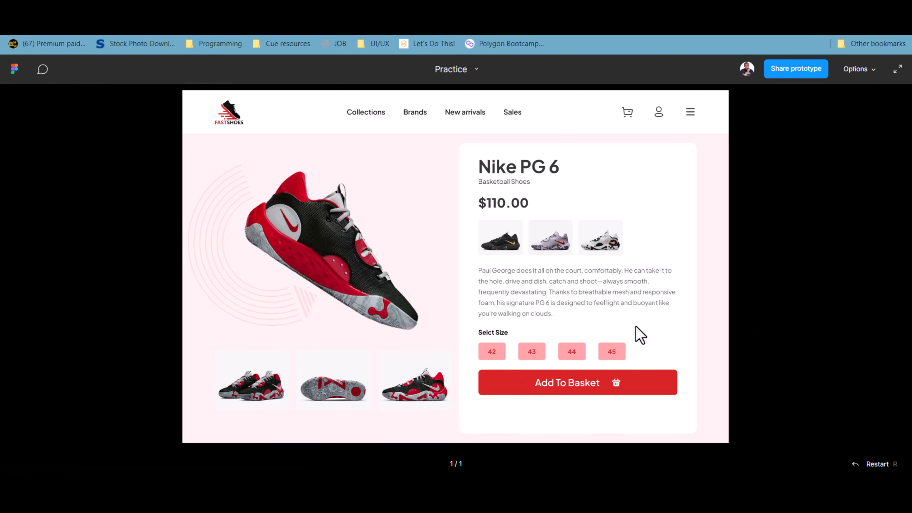
- Test the size buttons 42, 43, 44 and 45 in the running prototype by selecting them in varying order, ending on 44
left_click(492, 356)
left_click(532, 357)
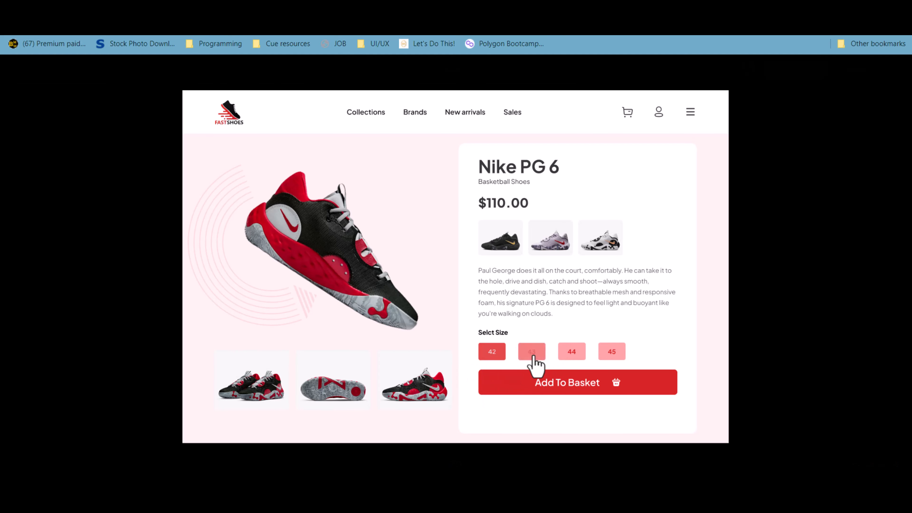
left_click(571, 353)
left_click(610, 352)
left_click(570, 353)
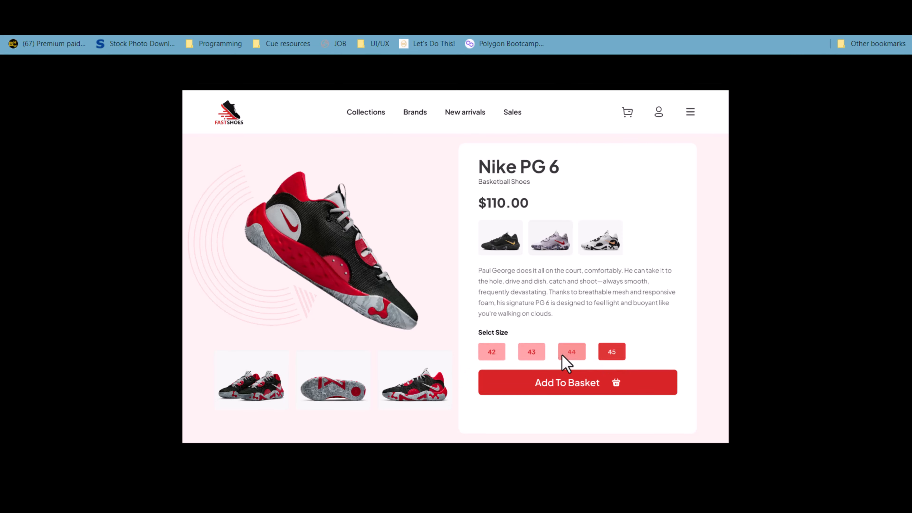
left_click(532, 357)
left_click(492, 354)
left_click(531, 353)
left_click(571, 354)
left_click(612, 354)
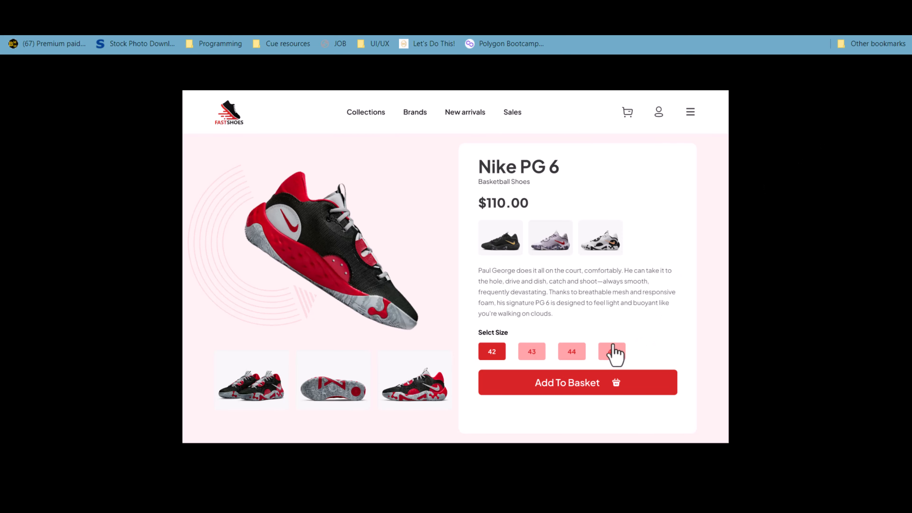
left_click(612, 352)
left_click(571, 354)
left_click(551, 308)
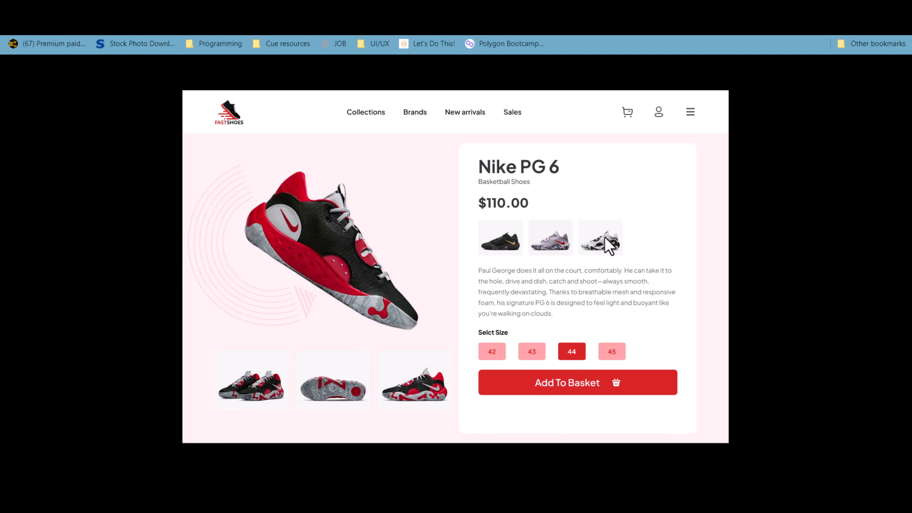
left_click(541, 256)
mouse_move(738, 36)
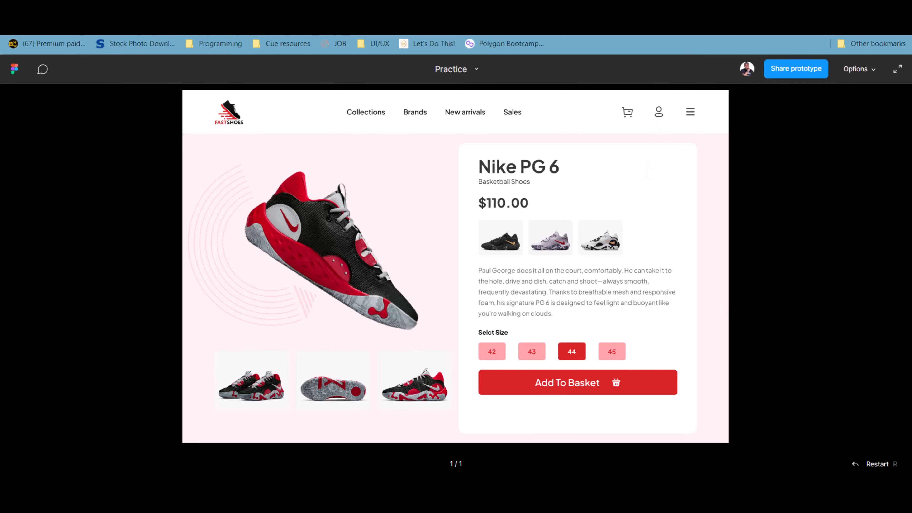